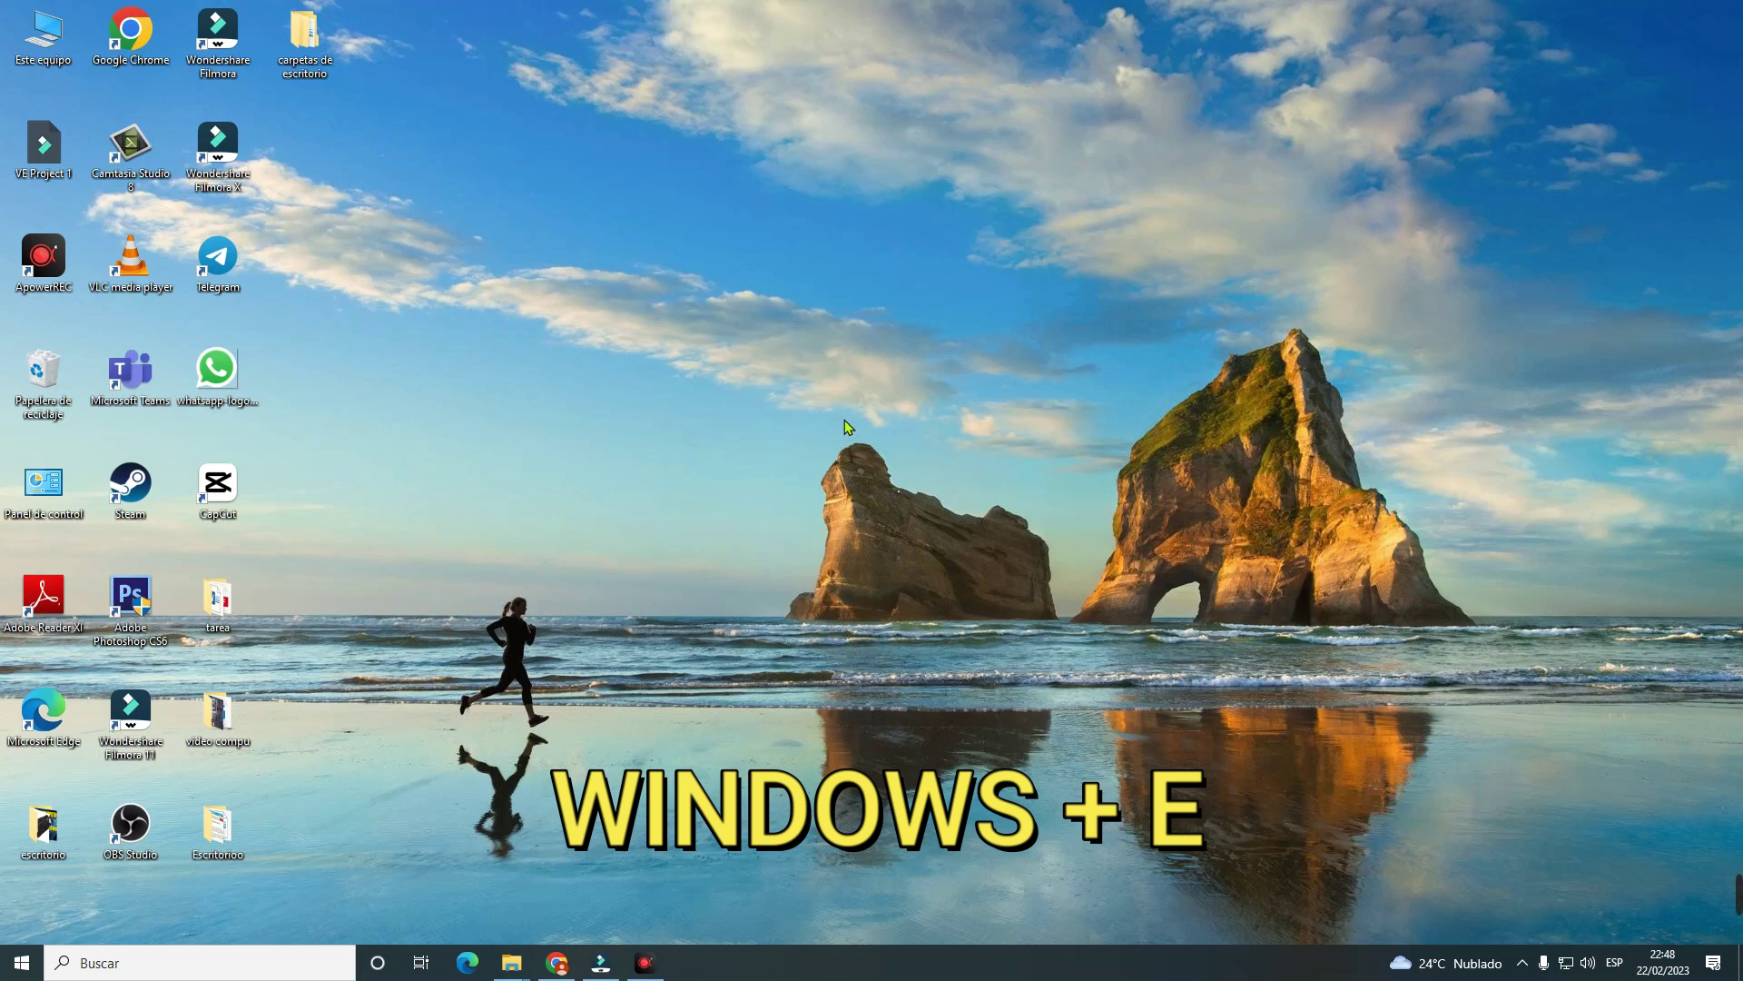
- Open File Explorer and browse to the internal storage of the TCL 20 SE phone under Este equipo
key(super+e)
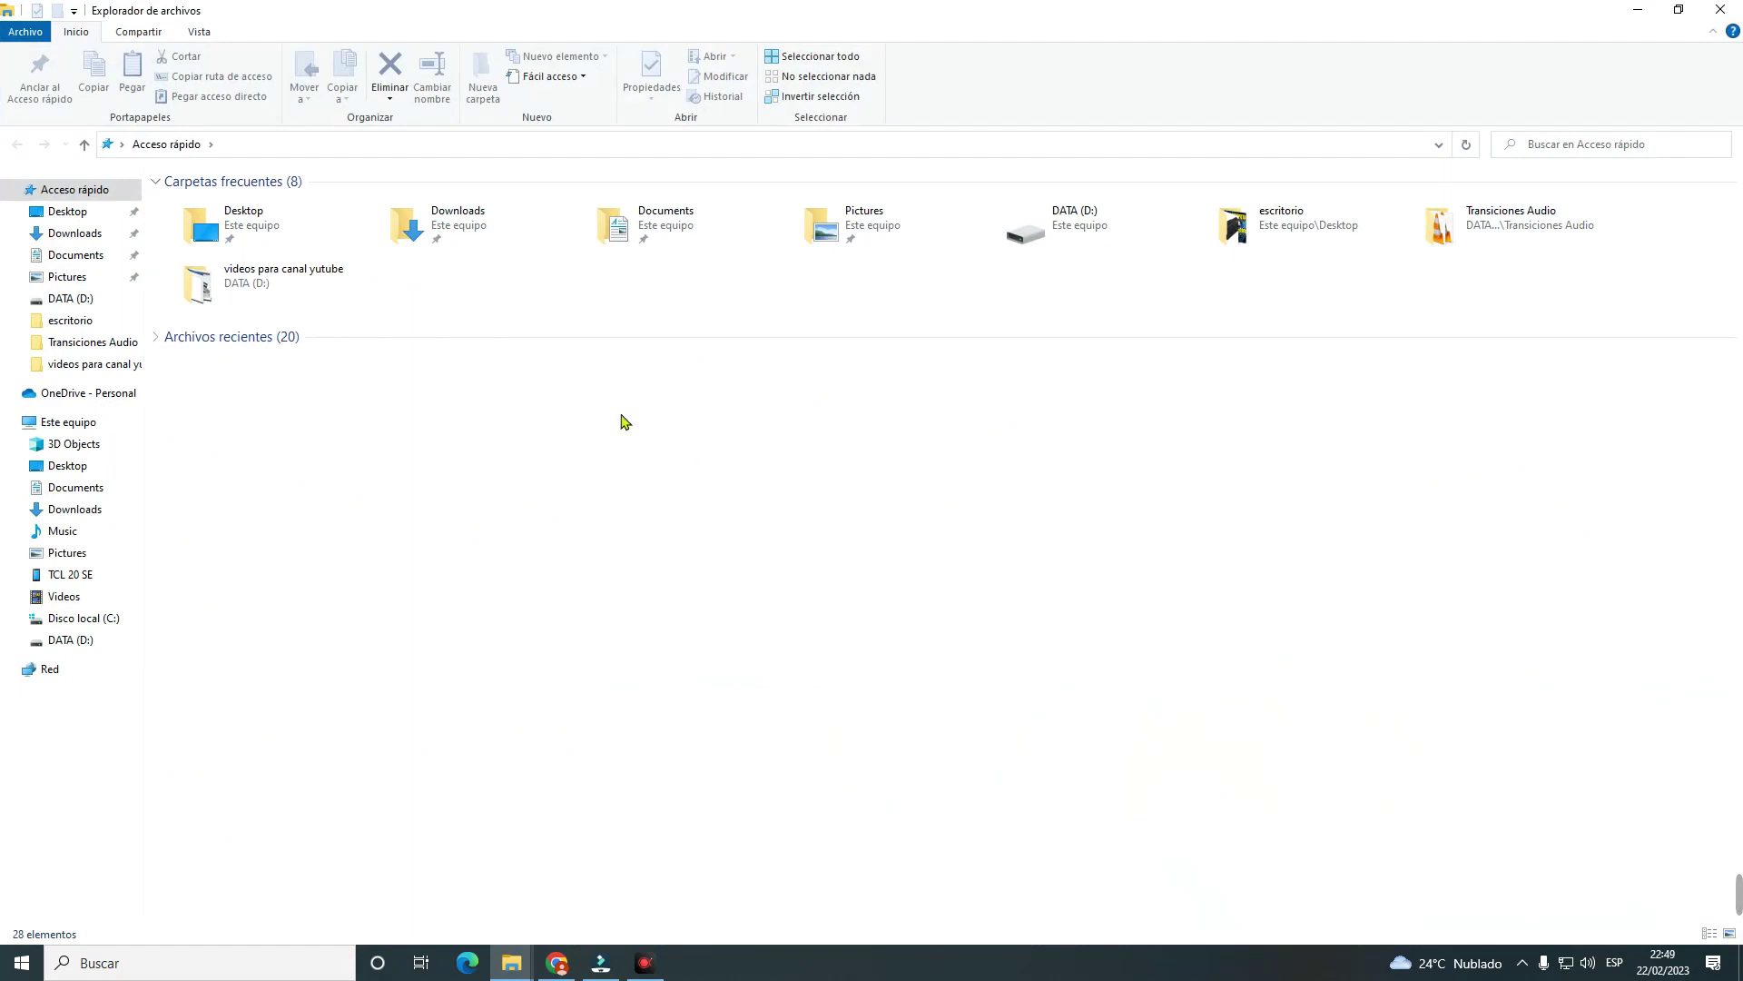
click(81, 425)
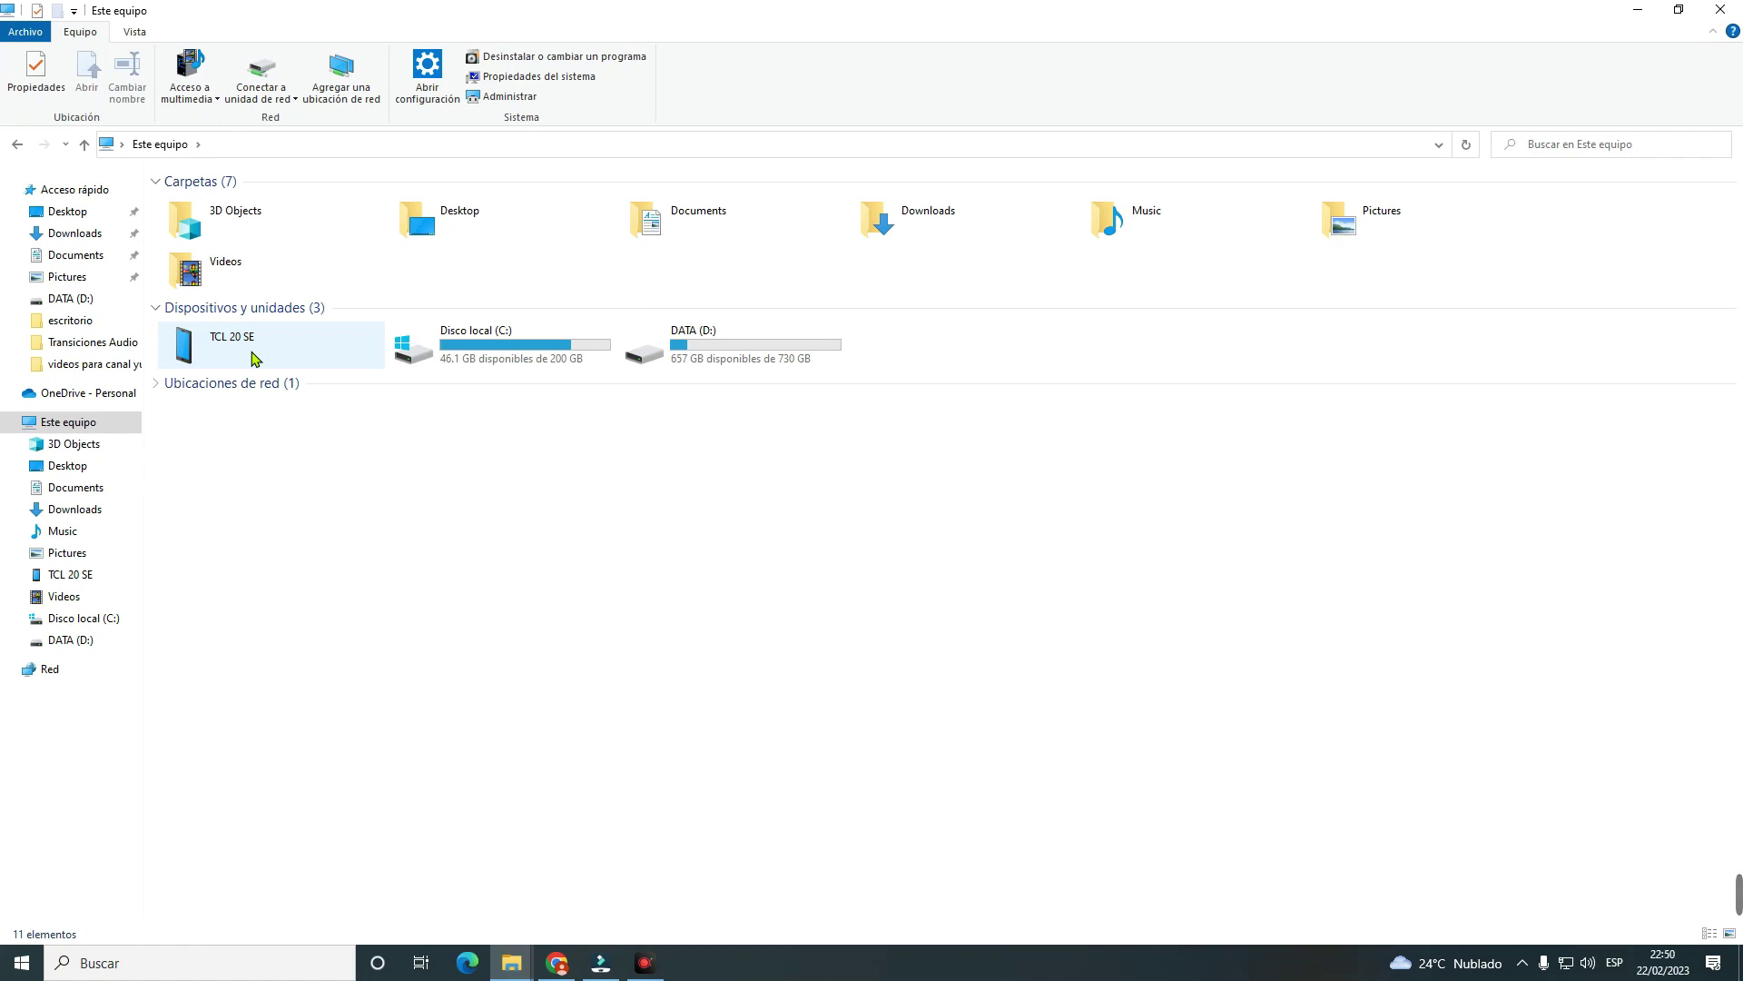
double_click(254, 356)
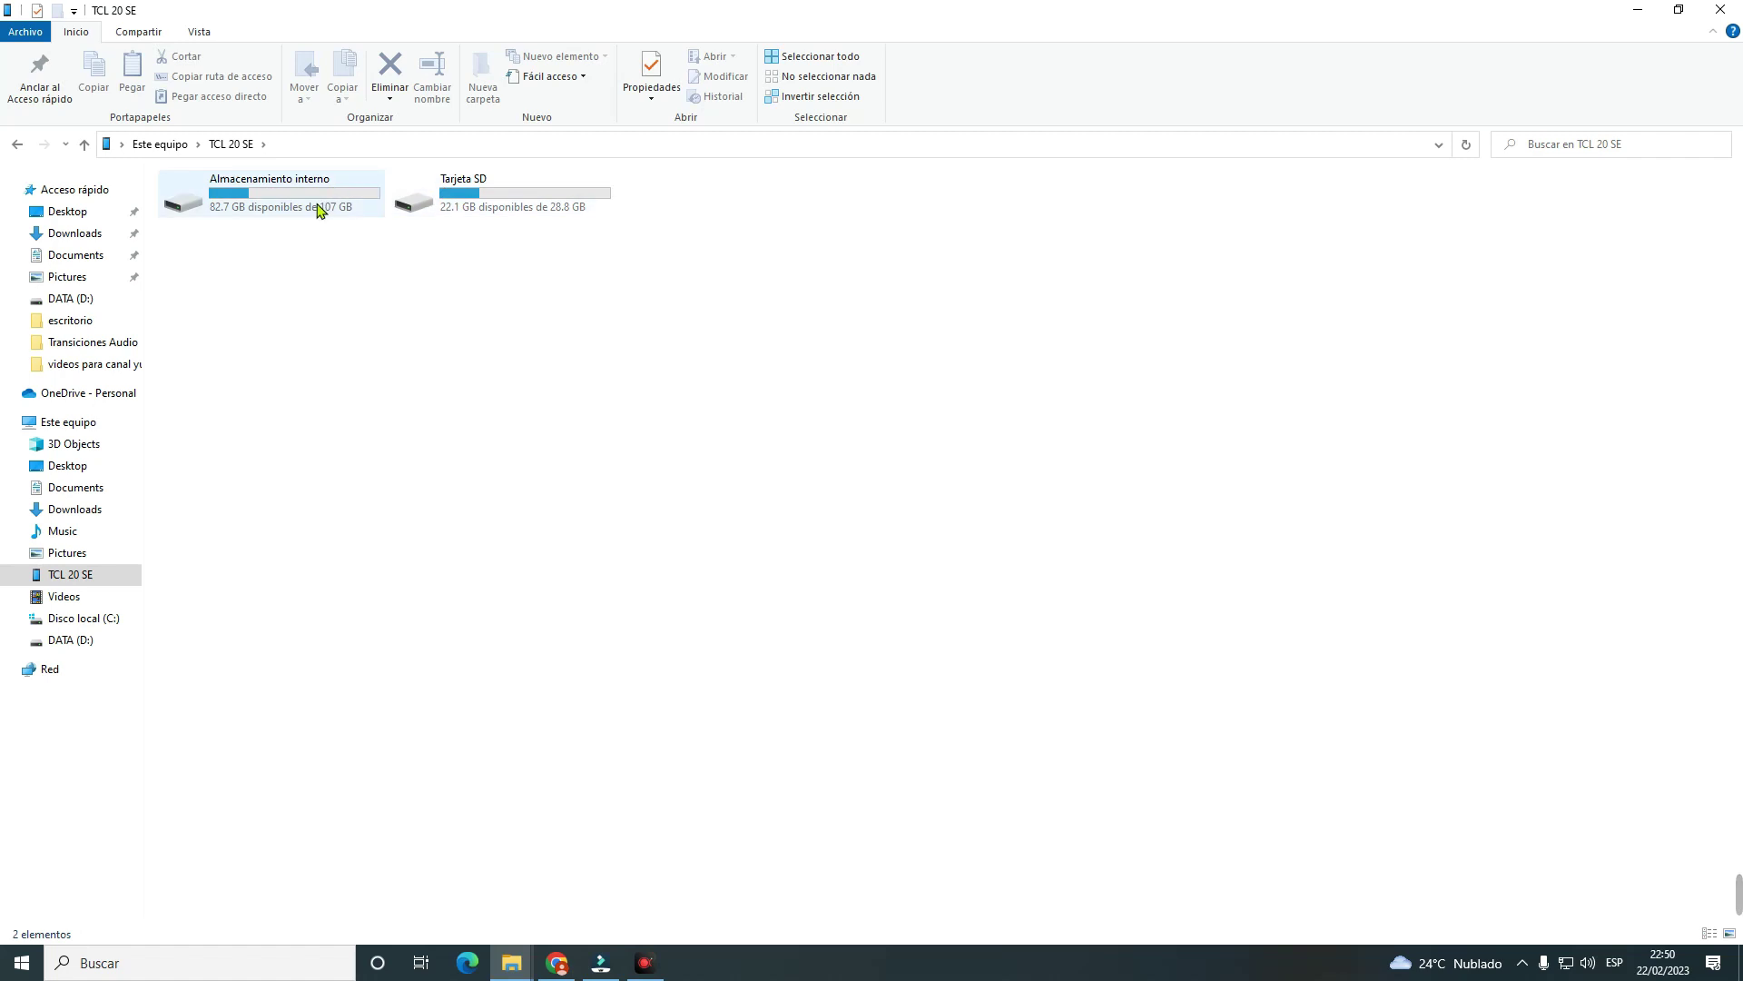
mouse_move(318, 210)
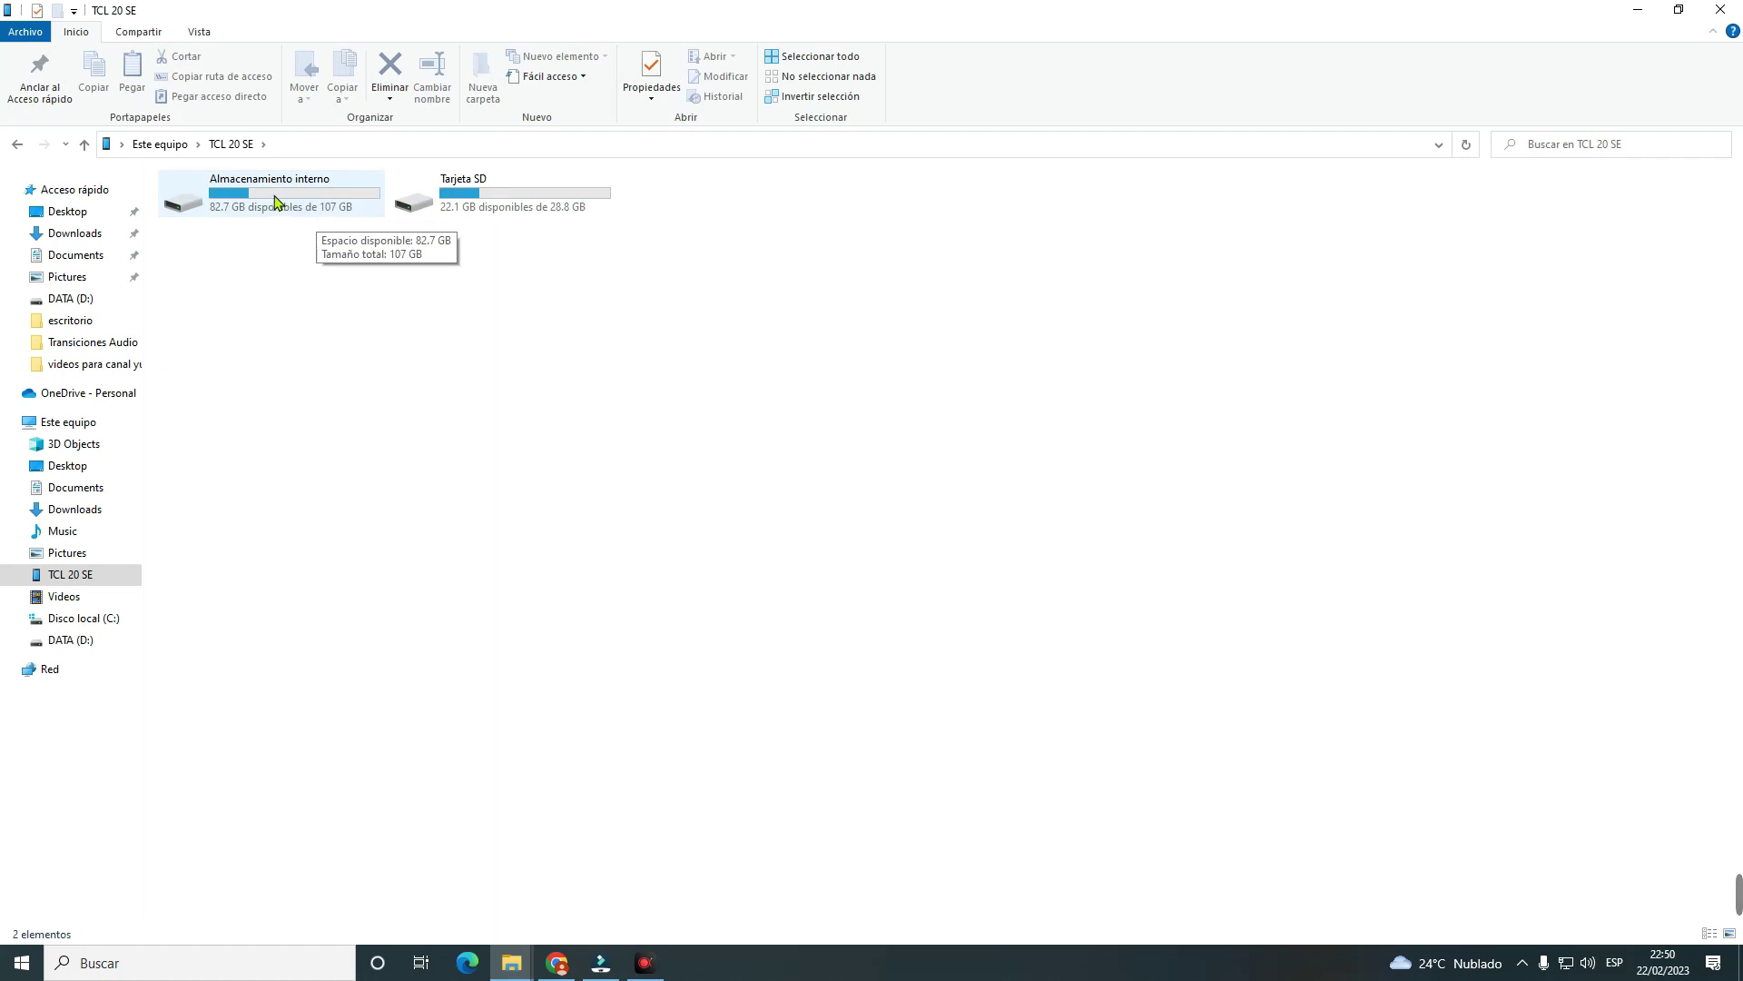
double_click(272, 202)
click(681, 453)
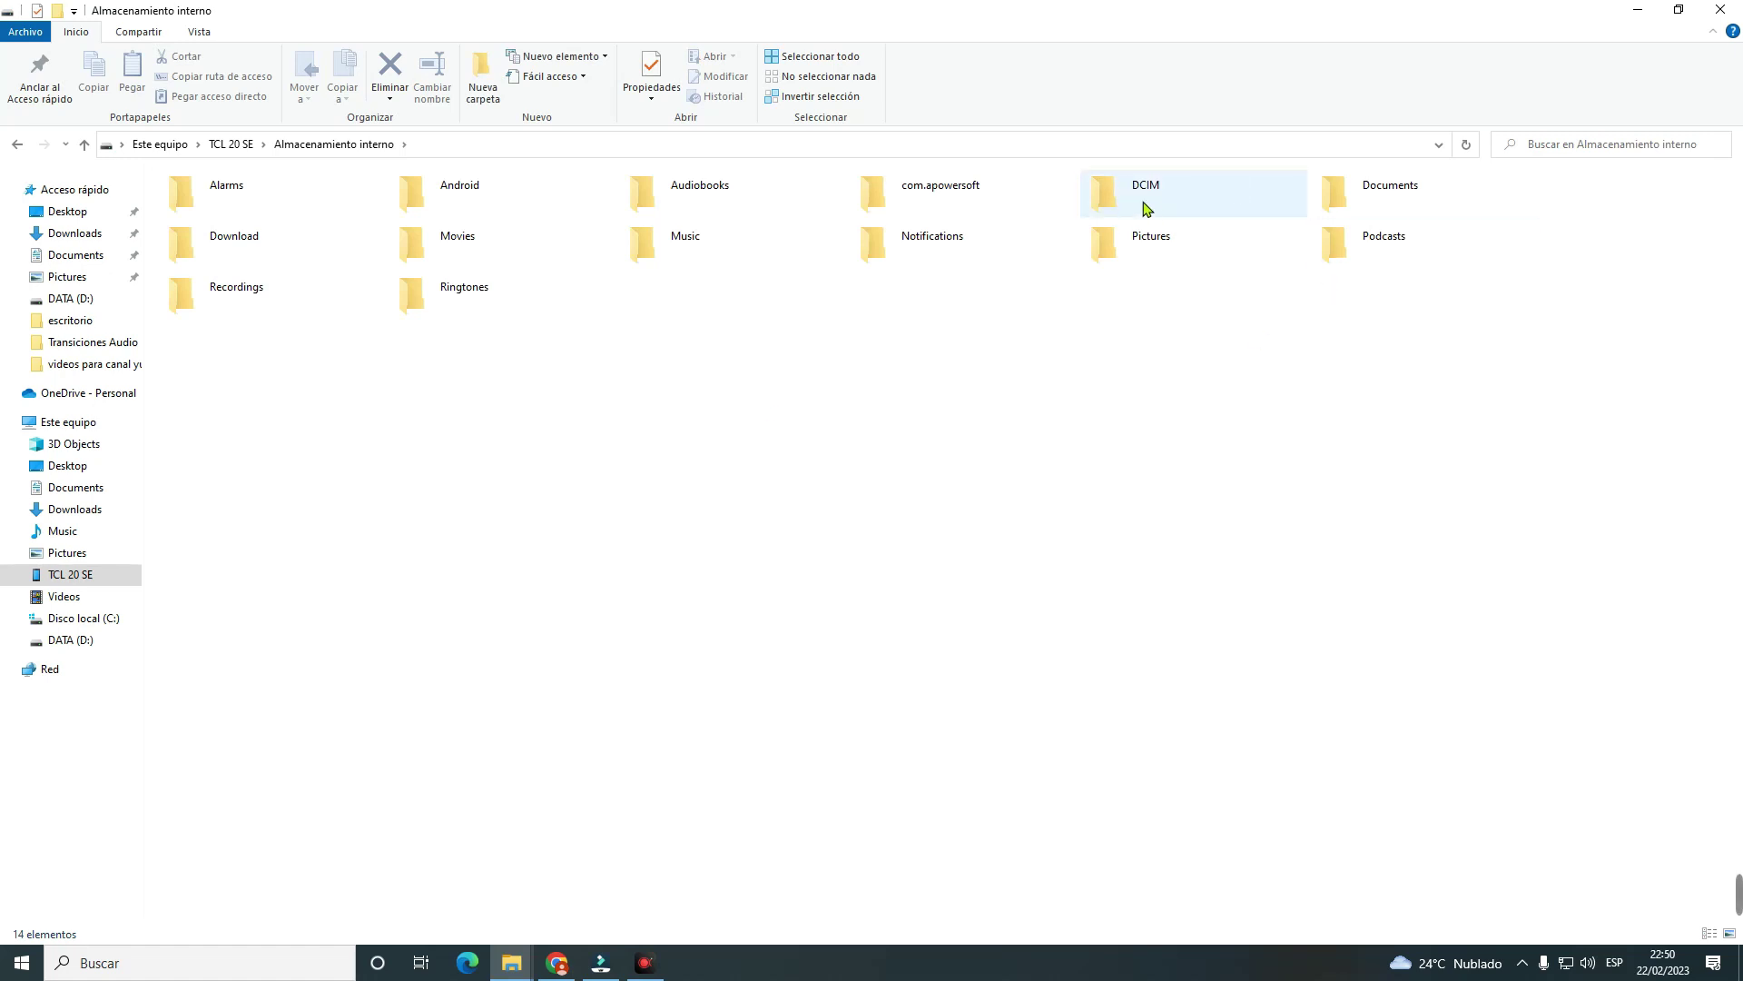
- Copy the Camera folder from the phone's DCIM folder and minimize the File Explorer window
double_click(1146, 190)
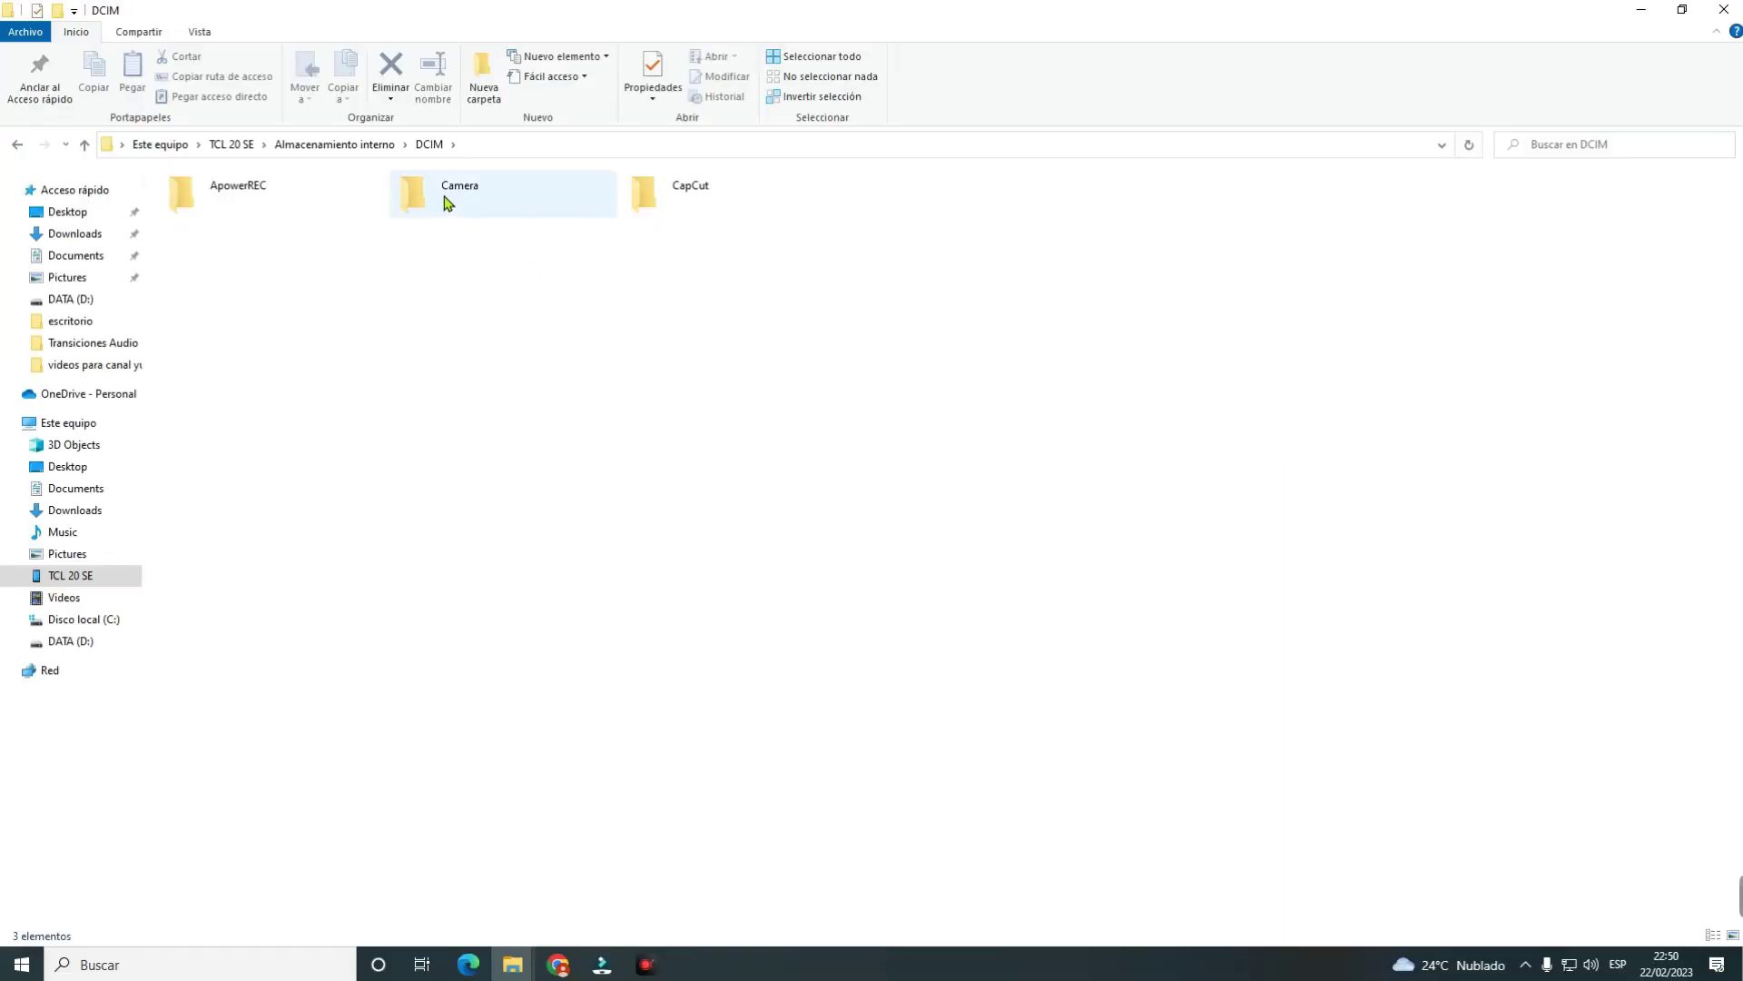
right_click(455, 198)
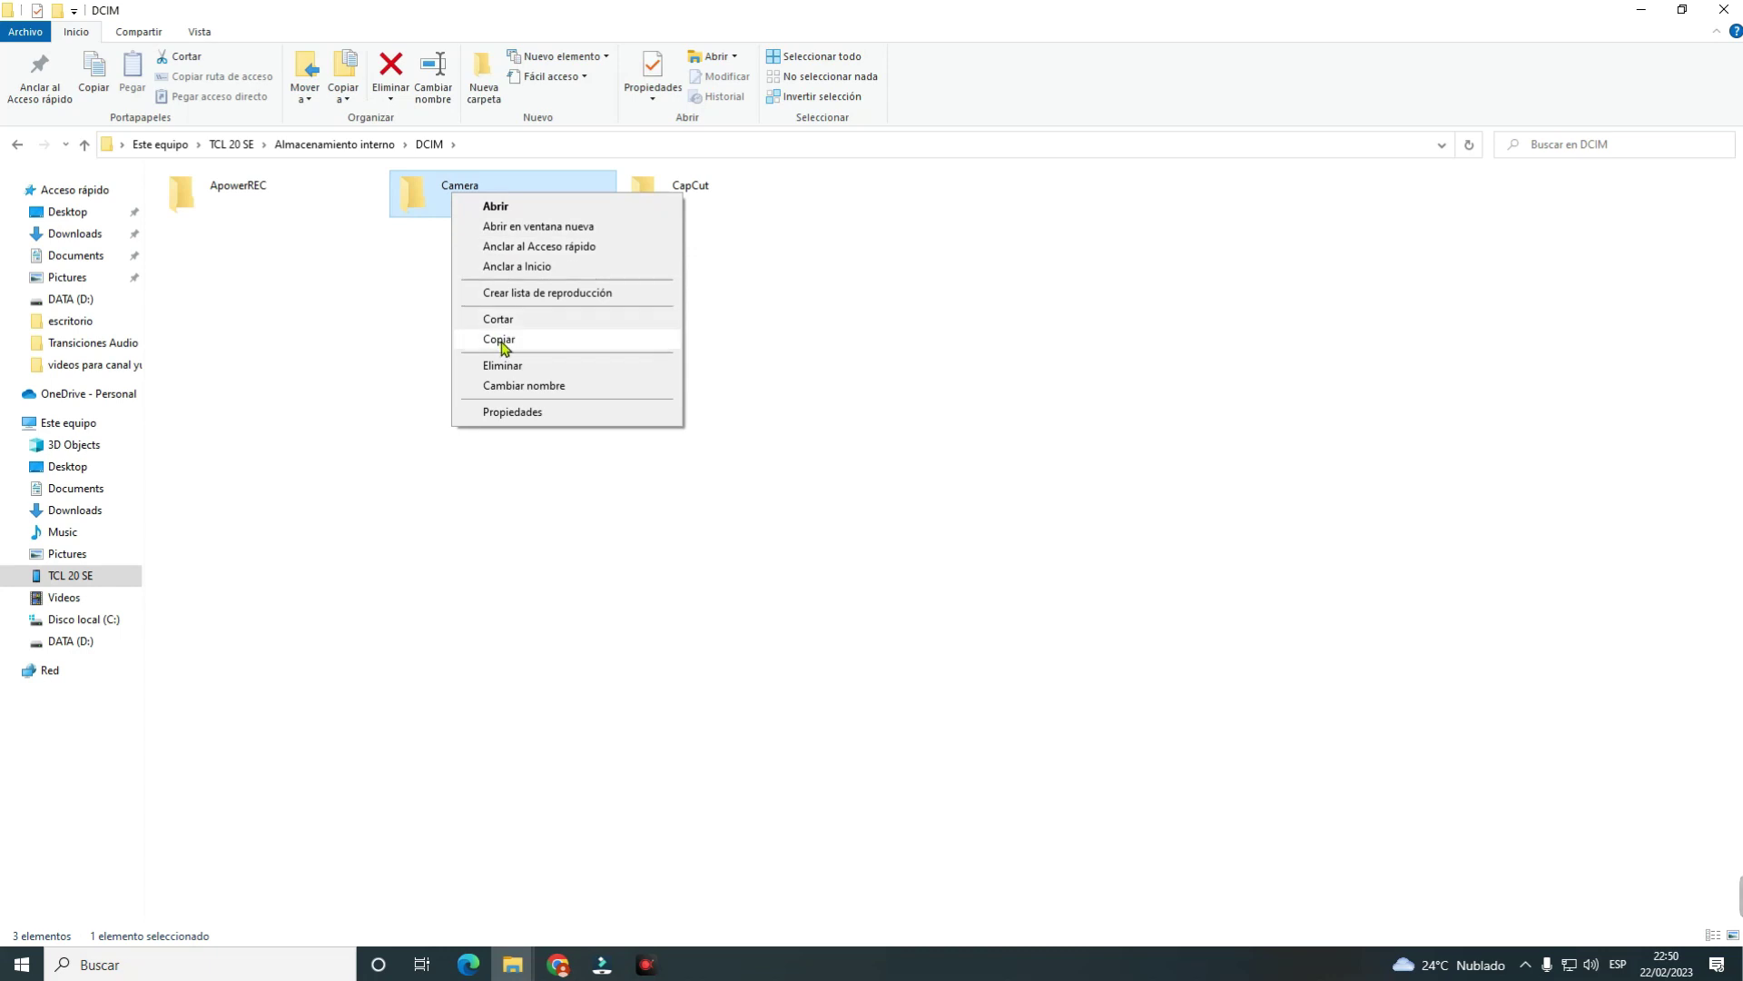
click(500, 341)
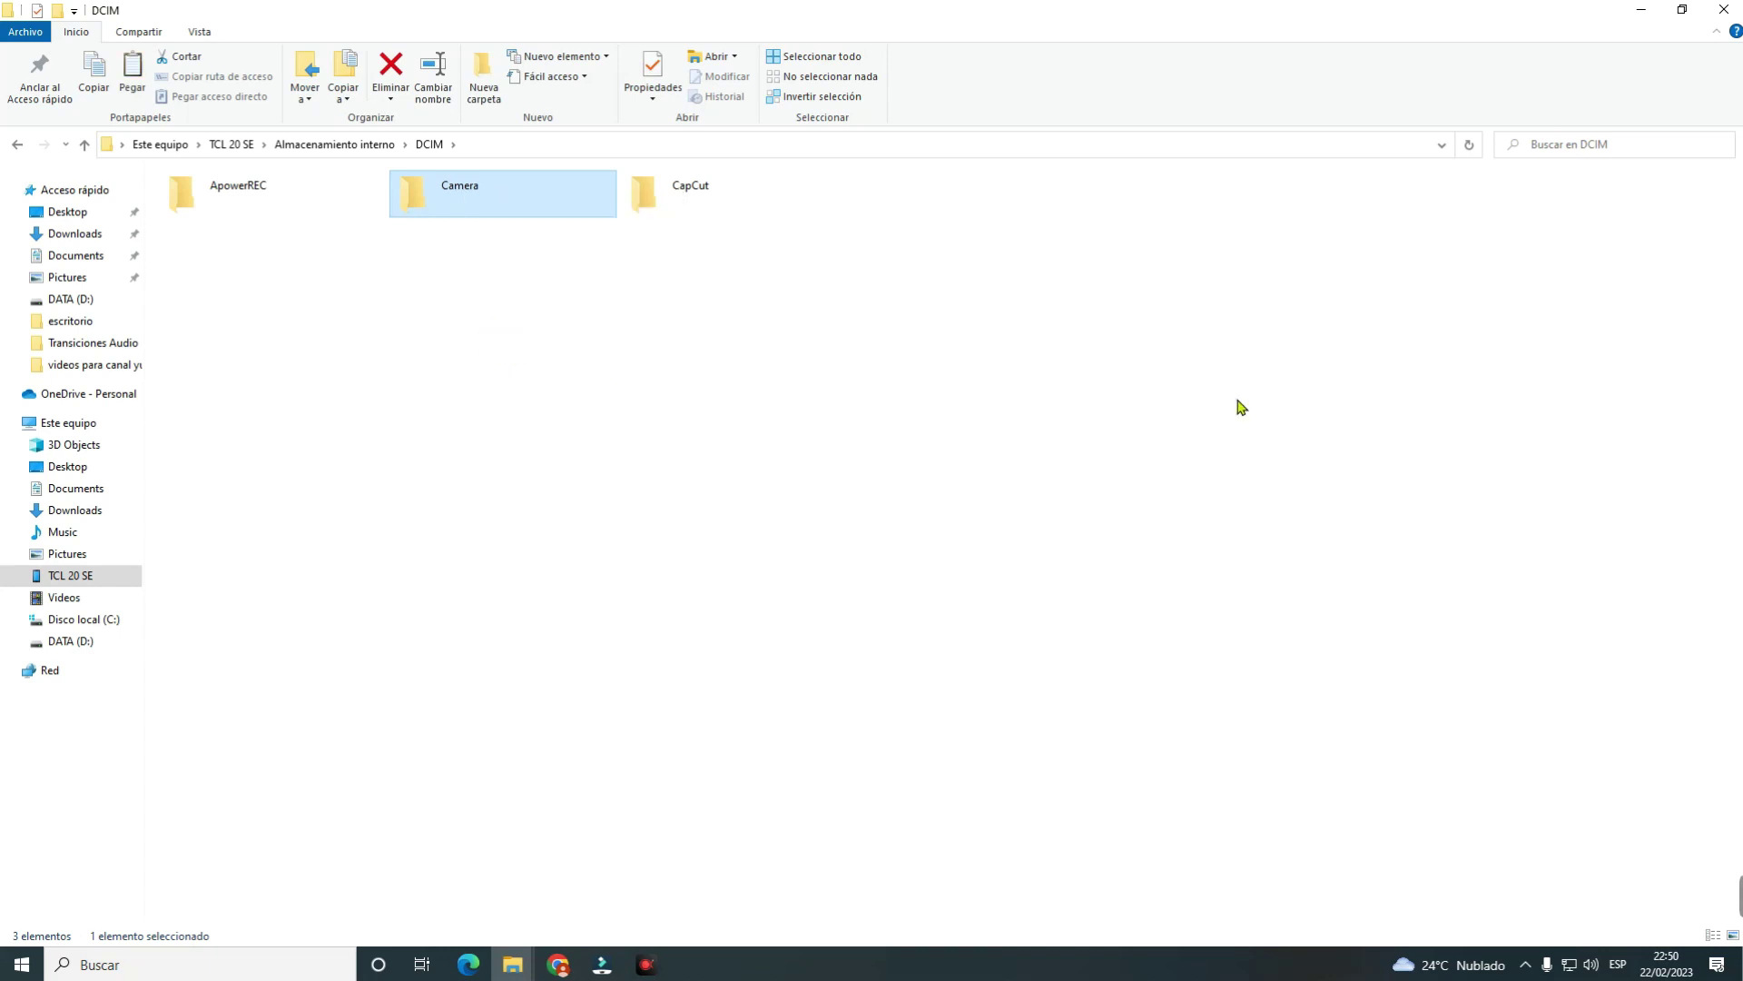
click(1642, 16)
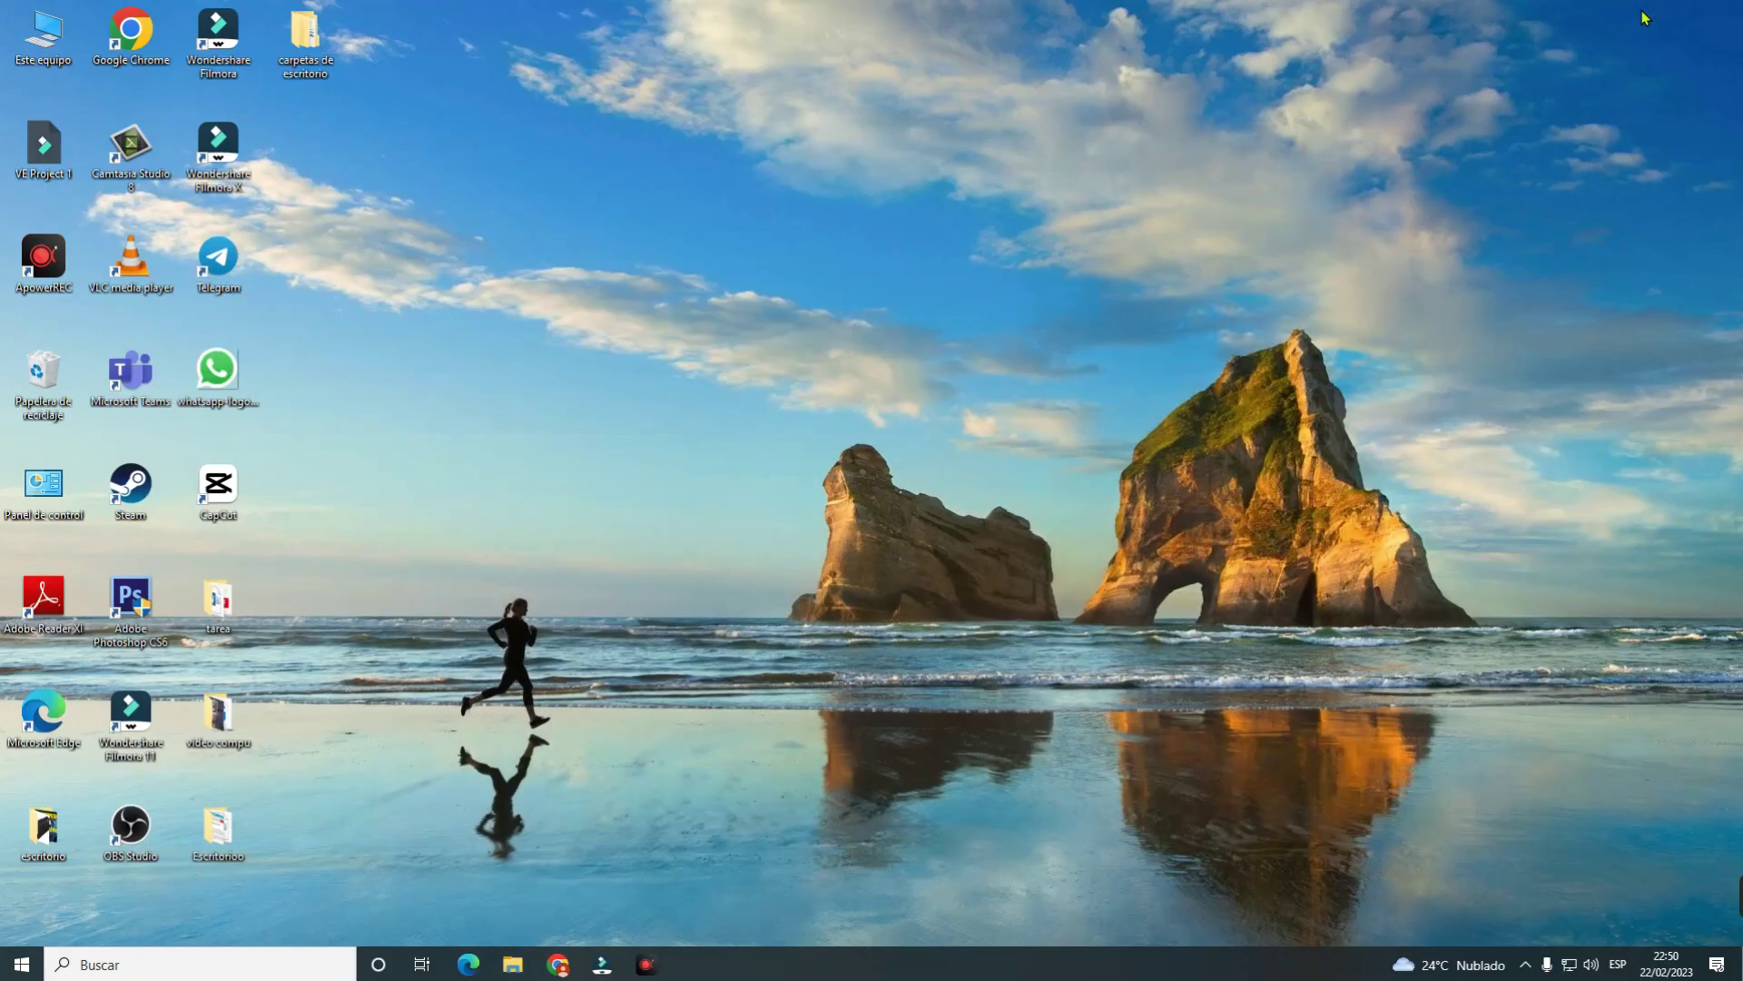
- Create a new folder on the desktop, keeping its default name
right_click(808, 287)
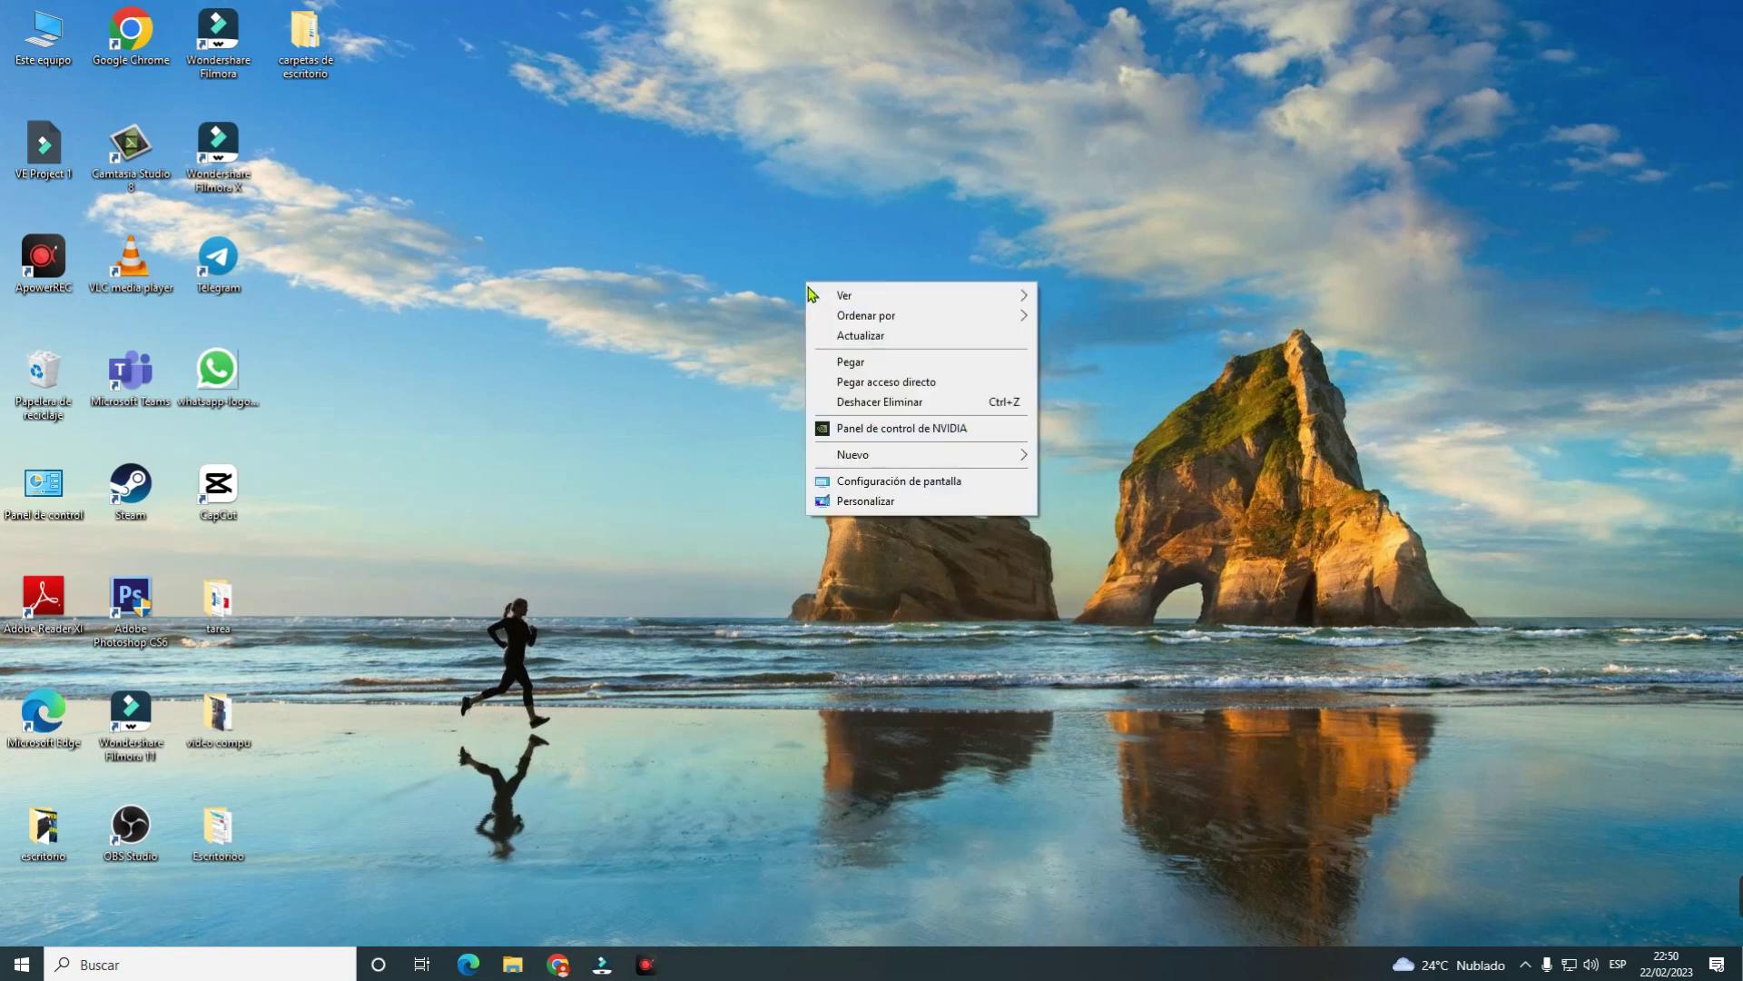
mouse_move(859, 463)
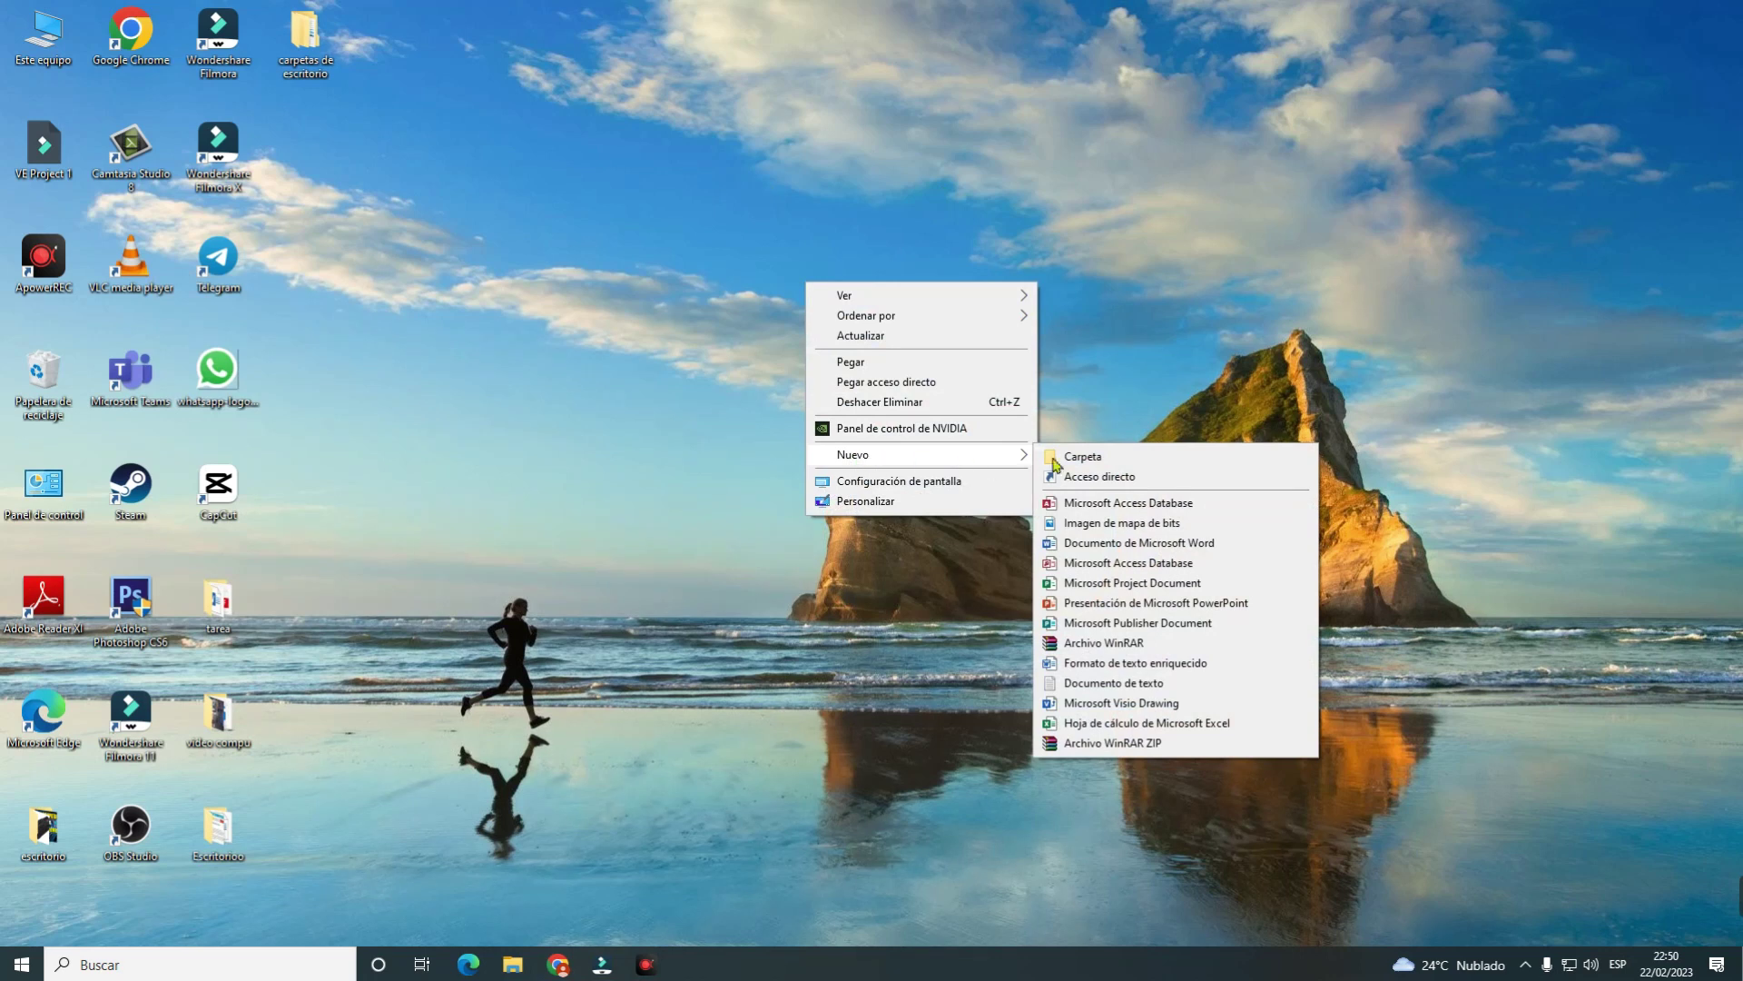
click(1083, 457)
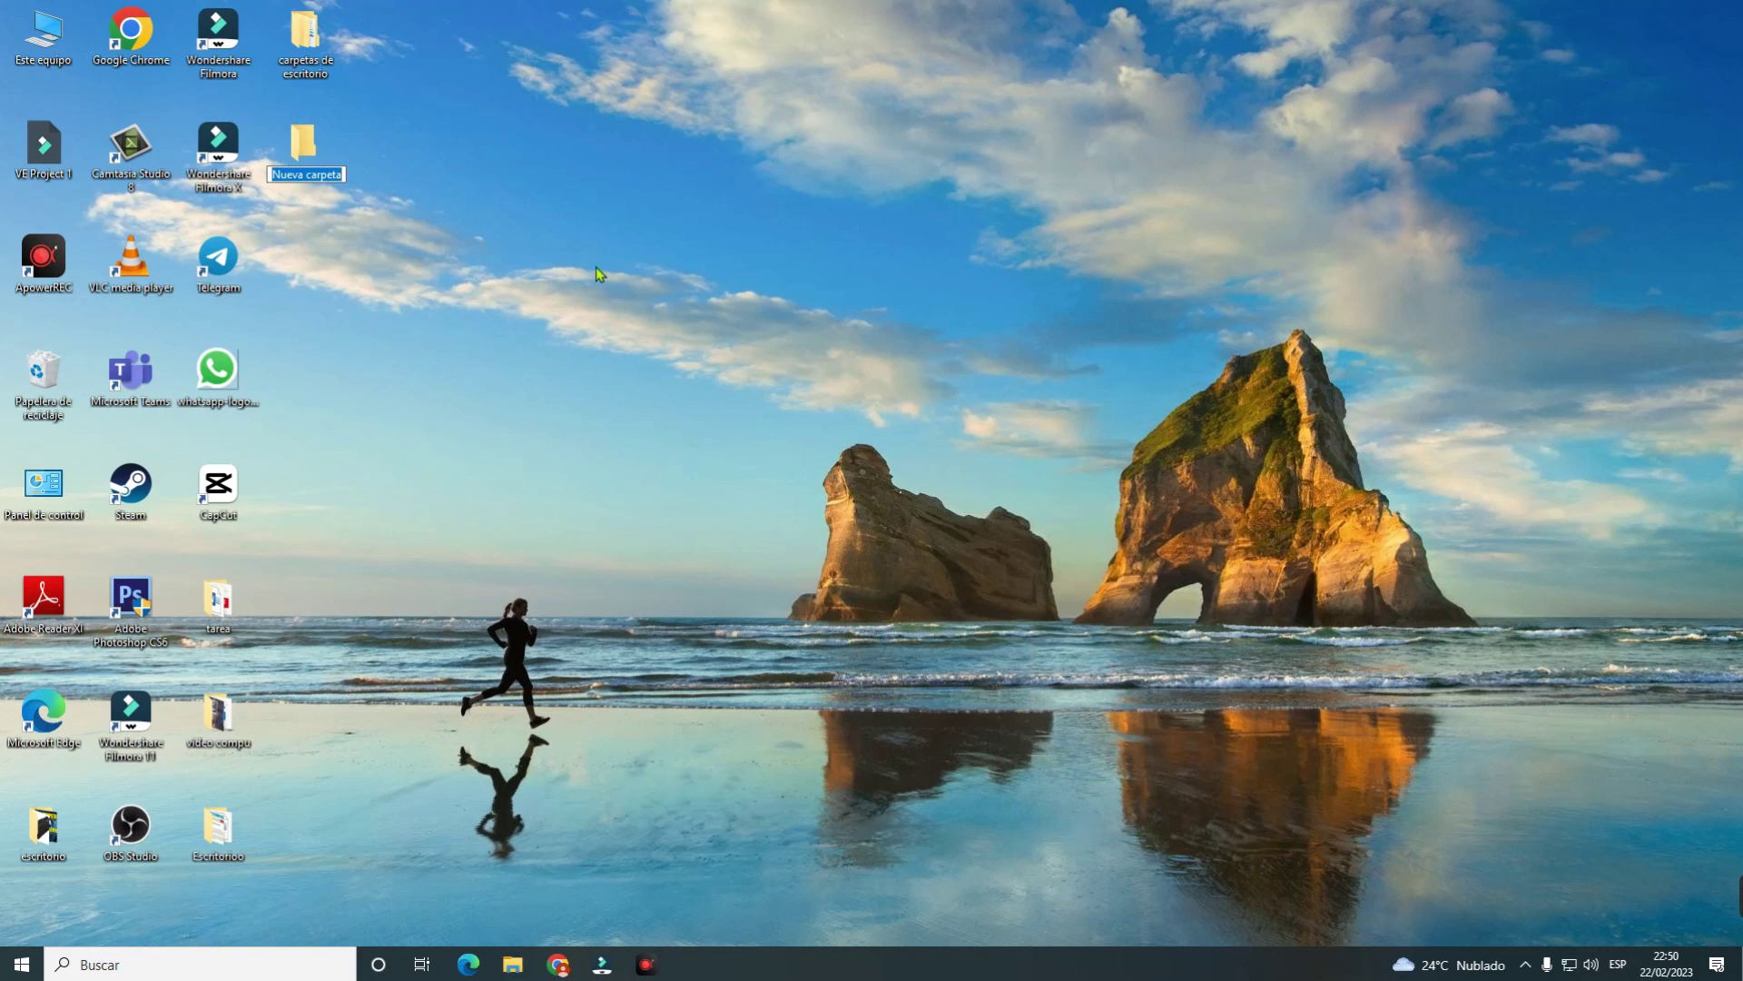
click(627, 198)
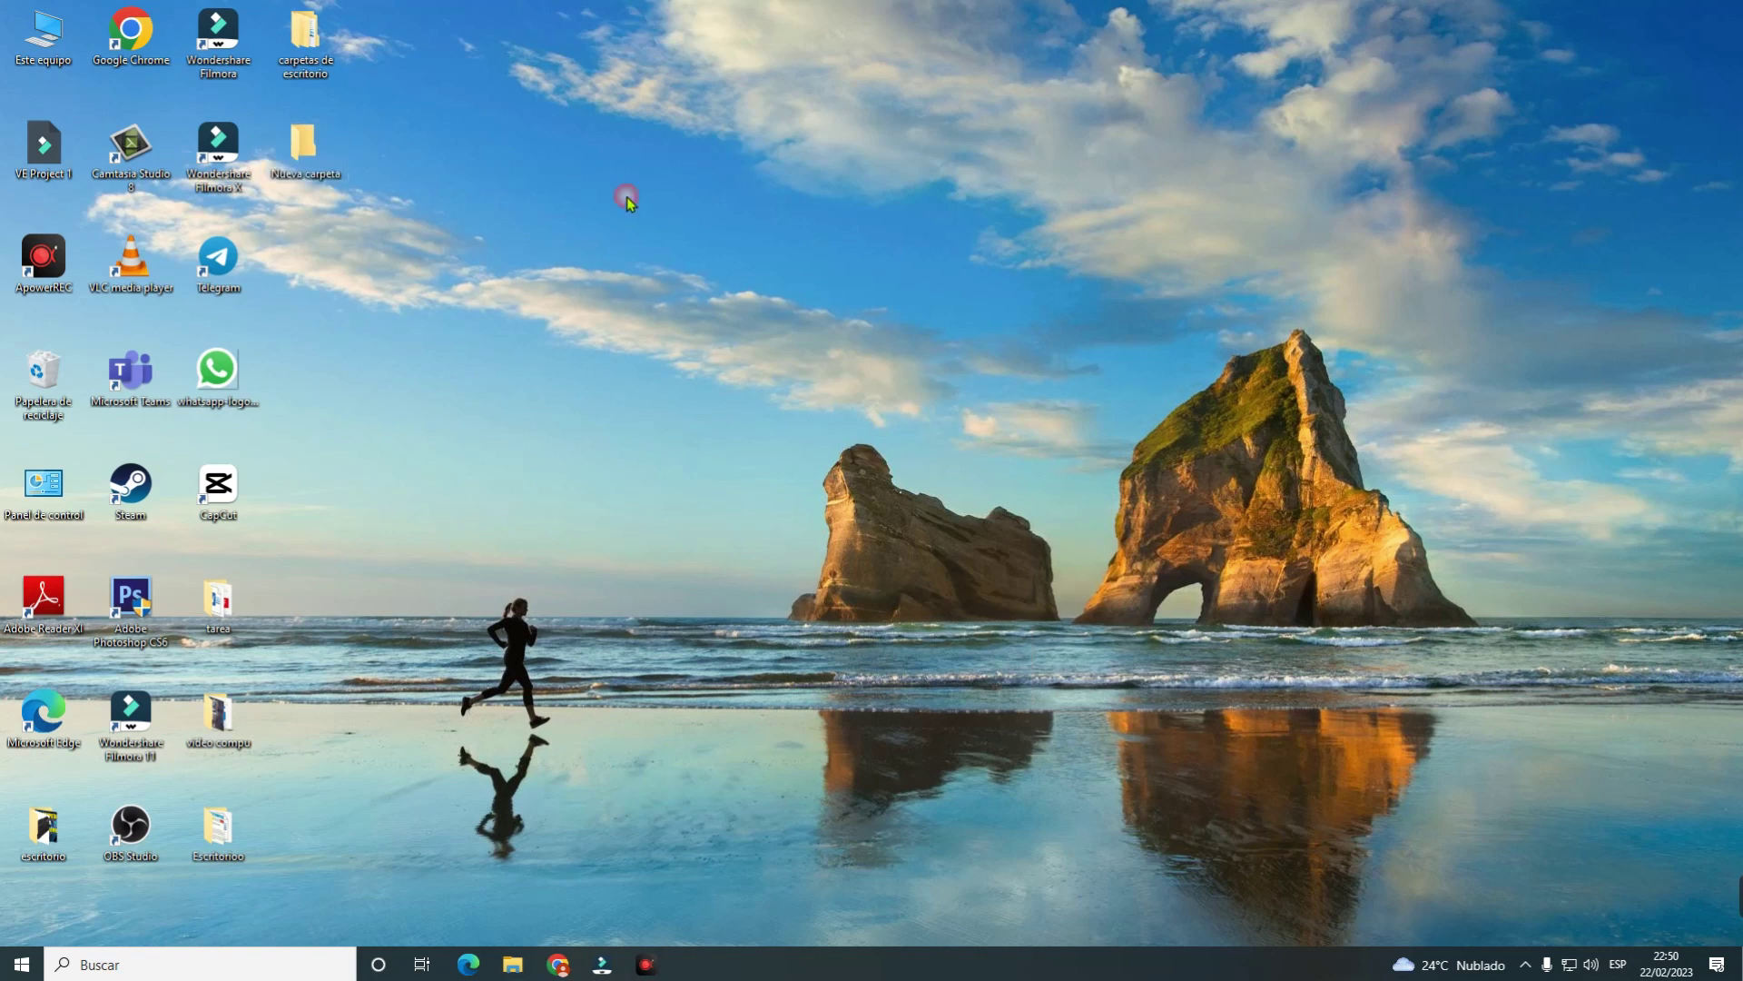
- Rename the new desktop folder as "fotos de cumpleaños"
right_click(307, 158)
click(401, 598)
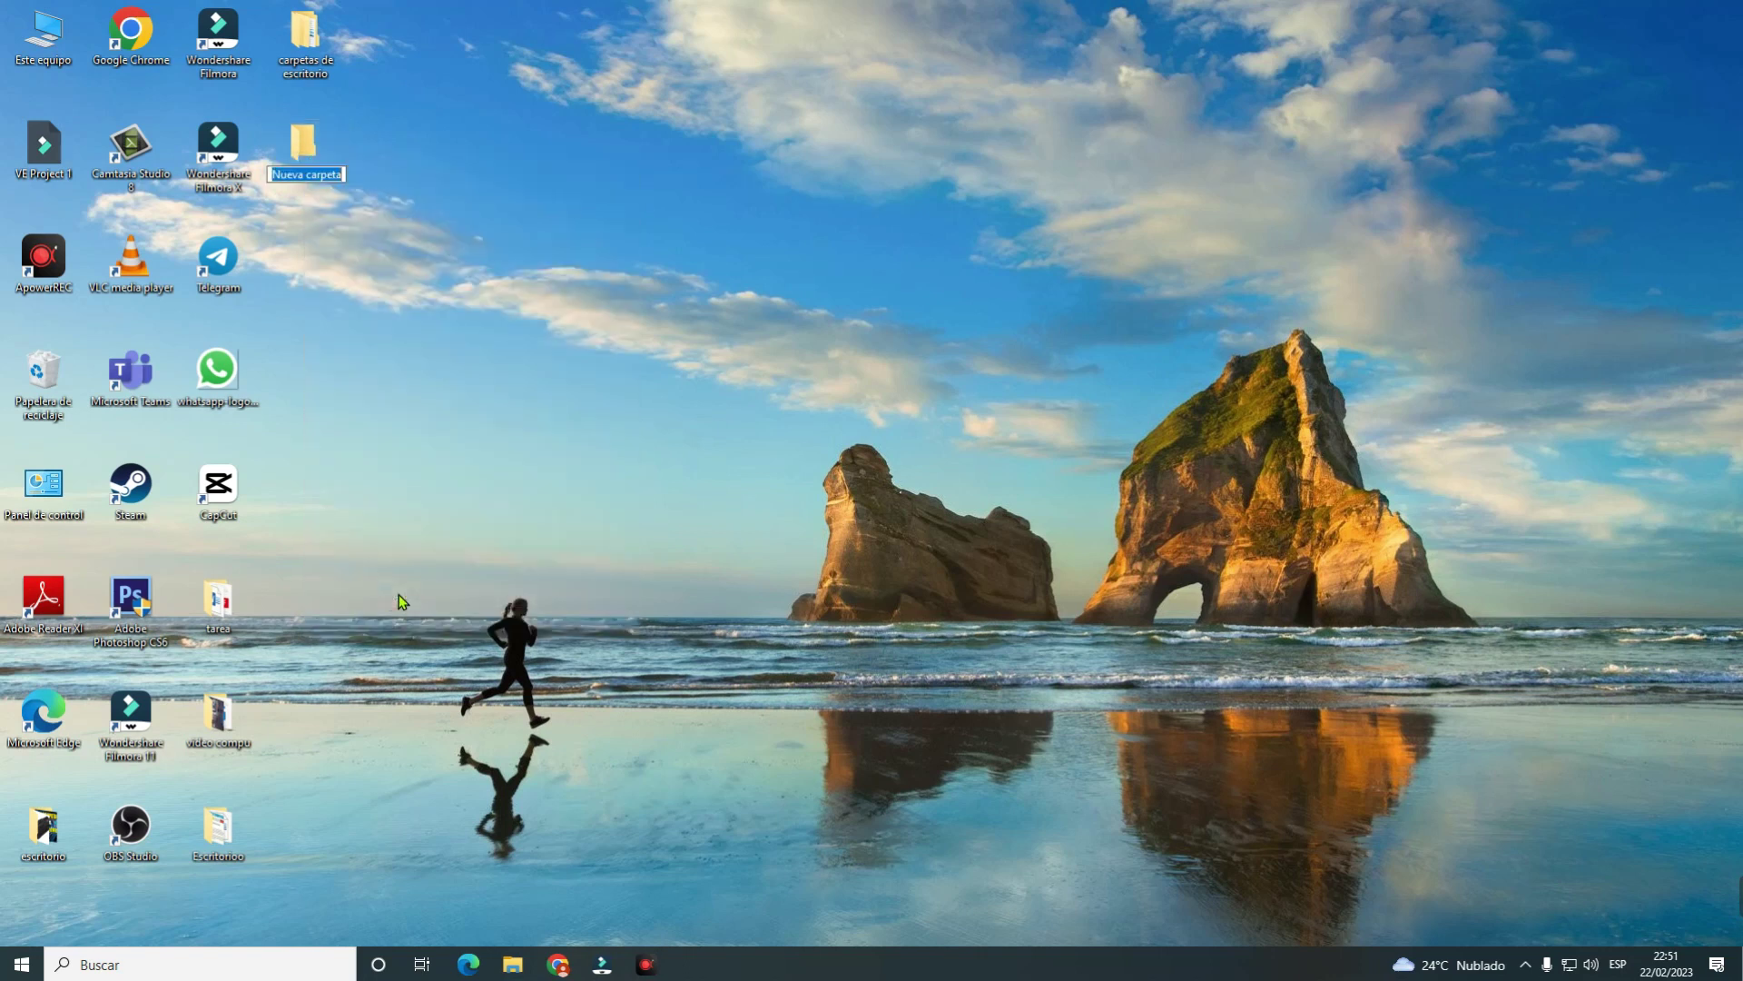
click(305, 153)
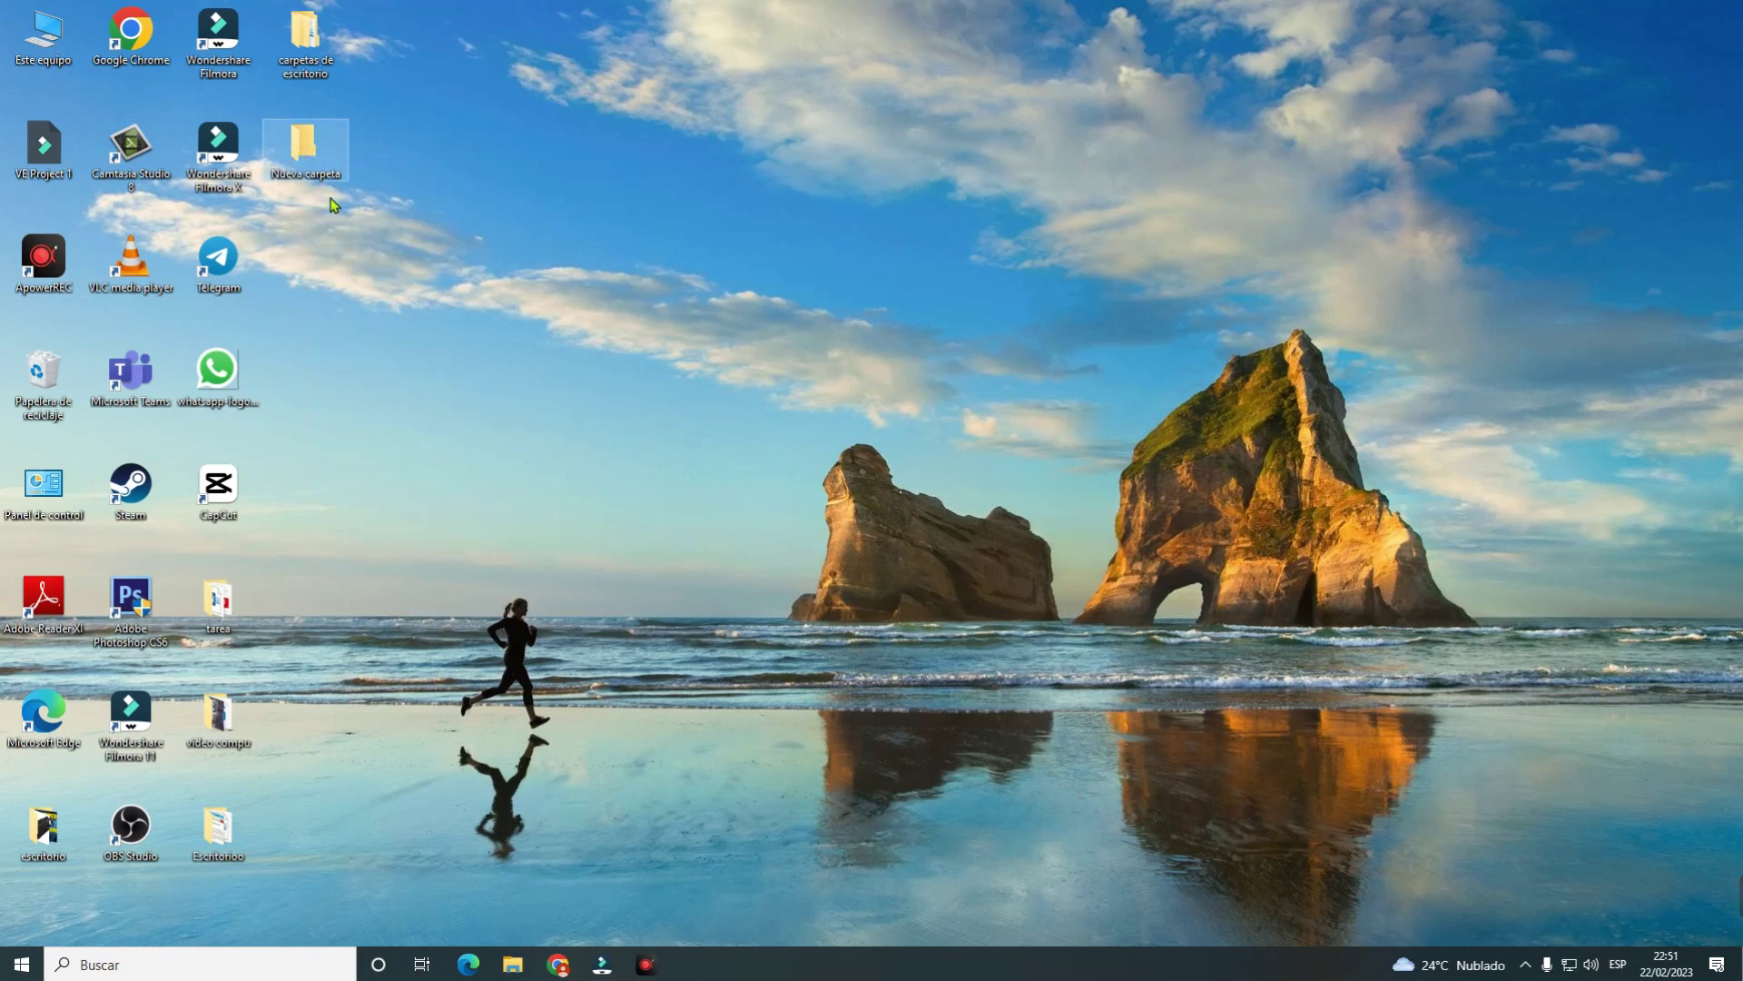
key(F2)
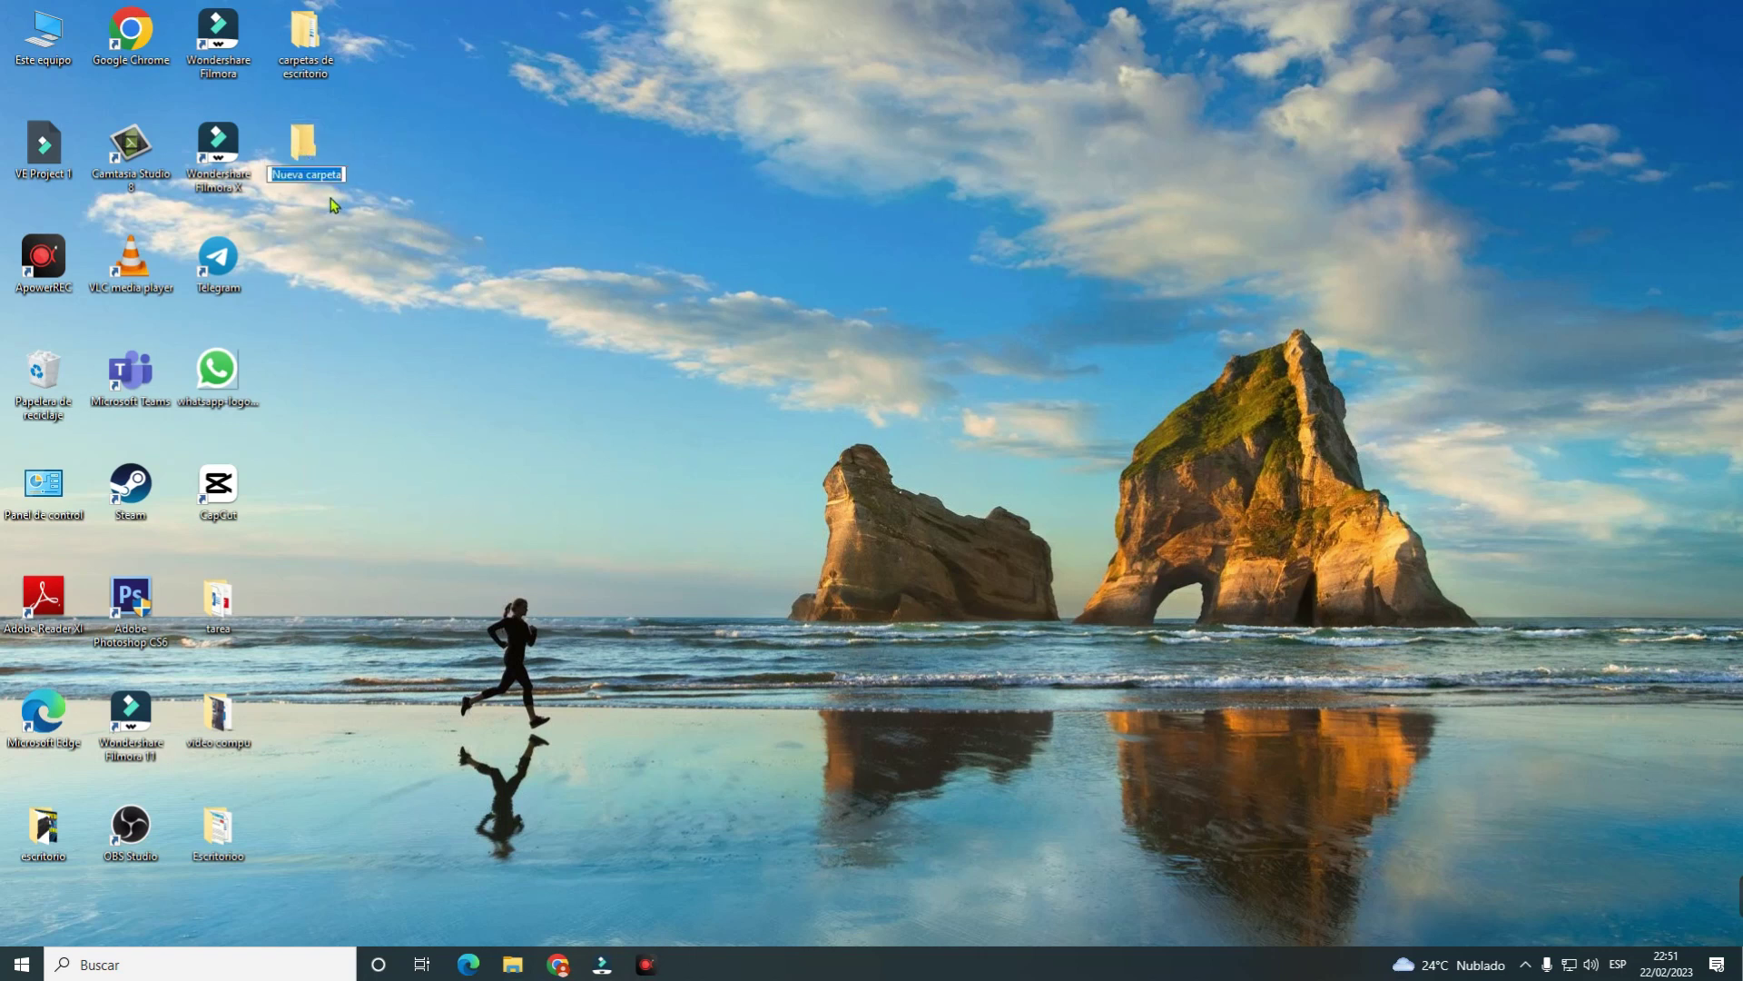
text(fotos de cumpleaños)
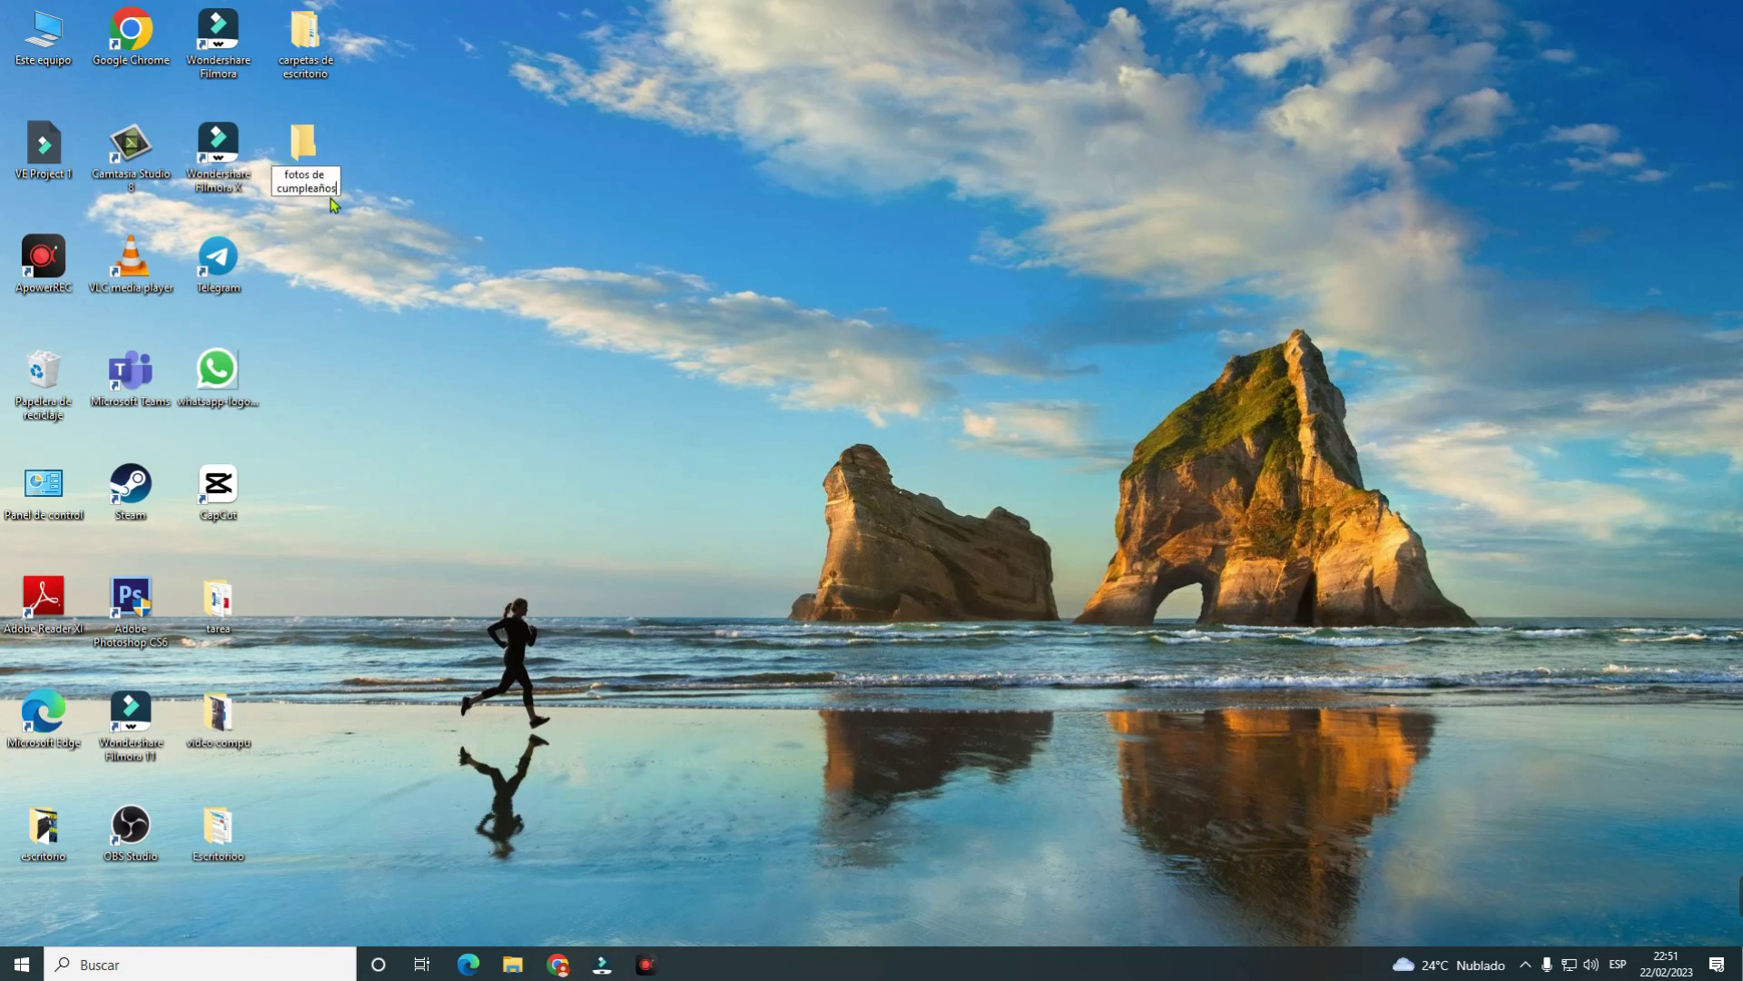
key(Return)
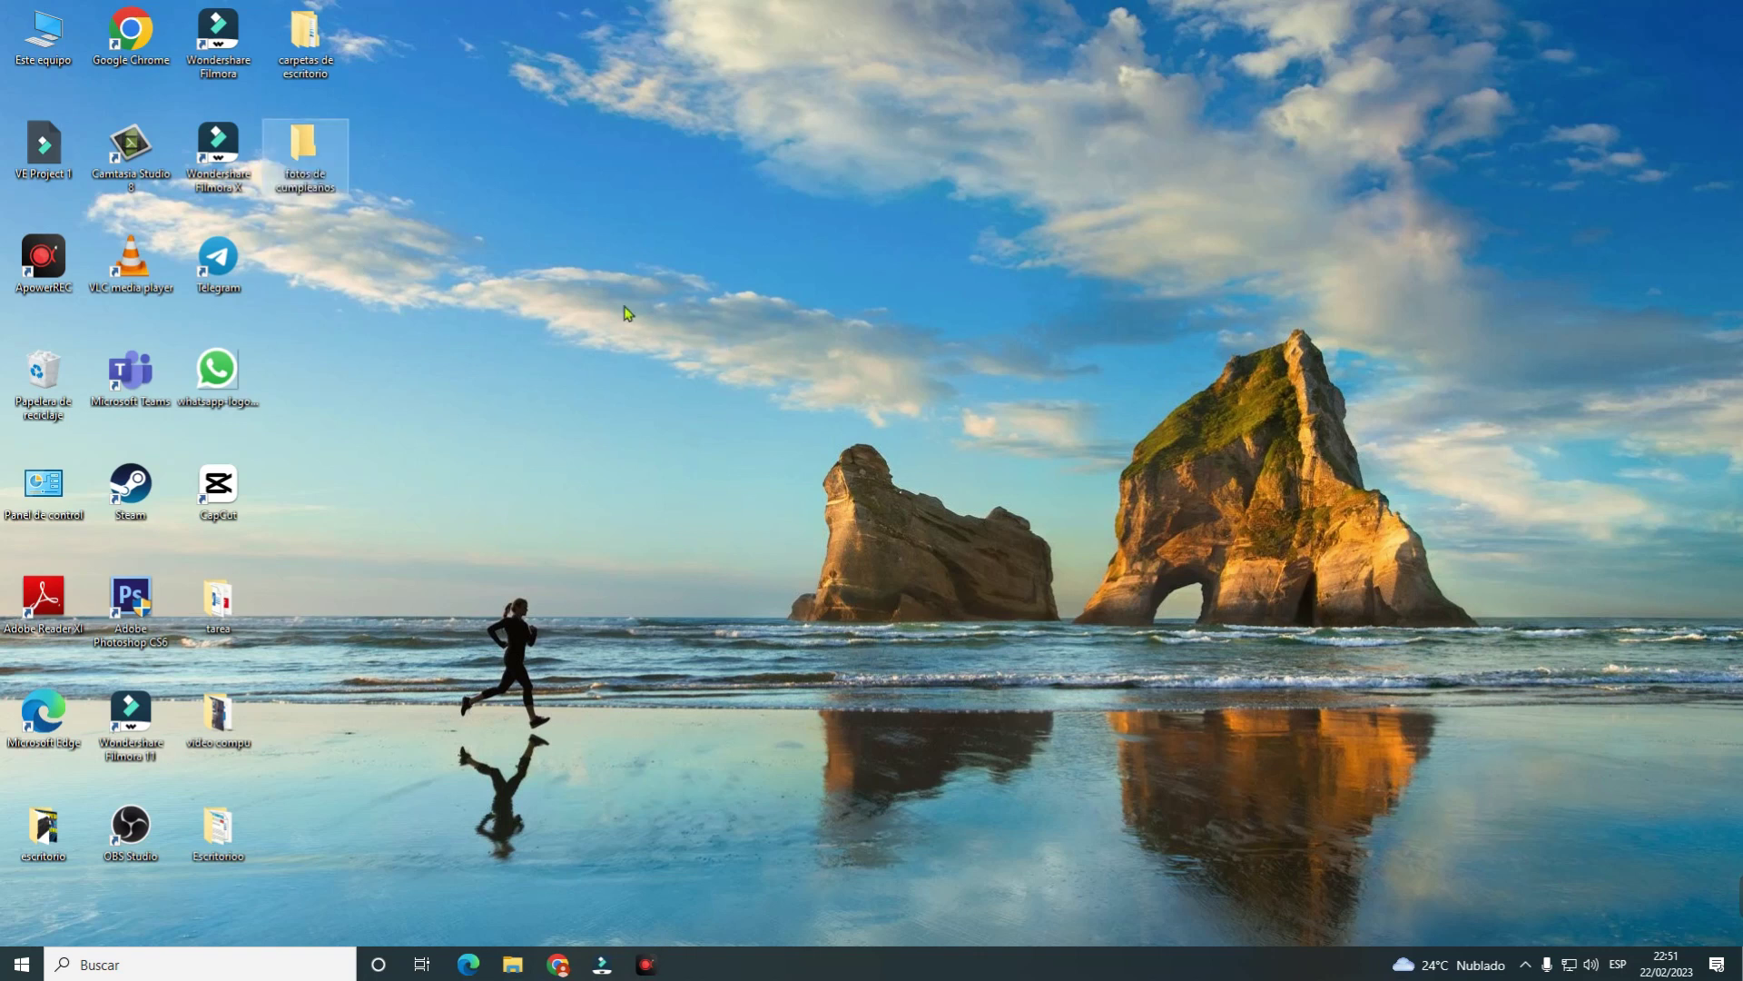
- Paste the copied Camera folder into the "fotos de cumpleaños" folder and move the copy progress dialog slightly higher
double_click(305, 154)
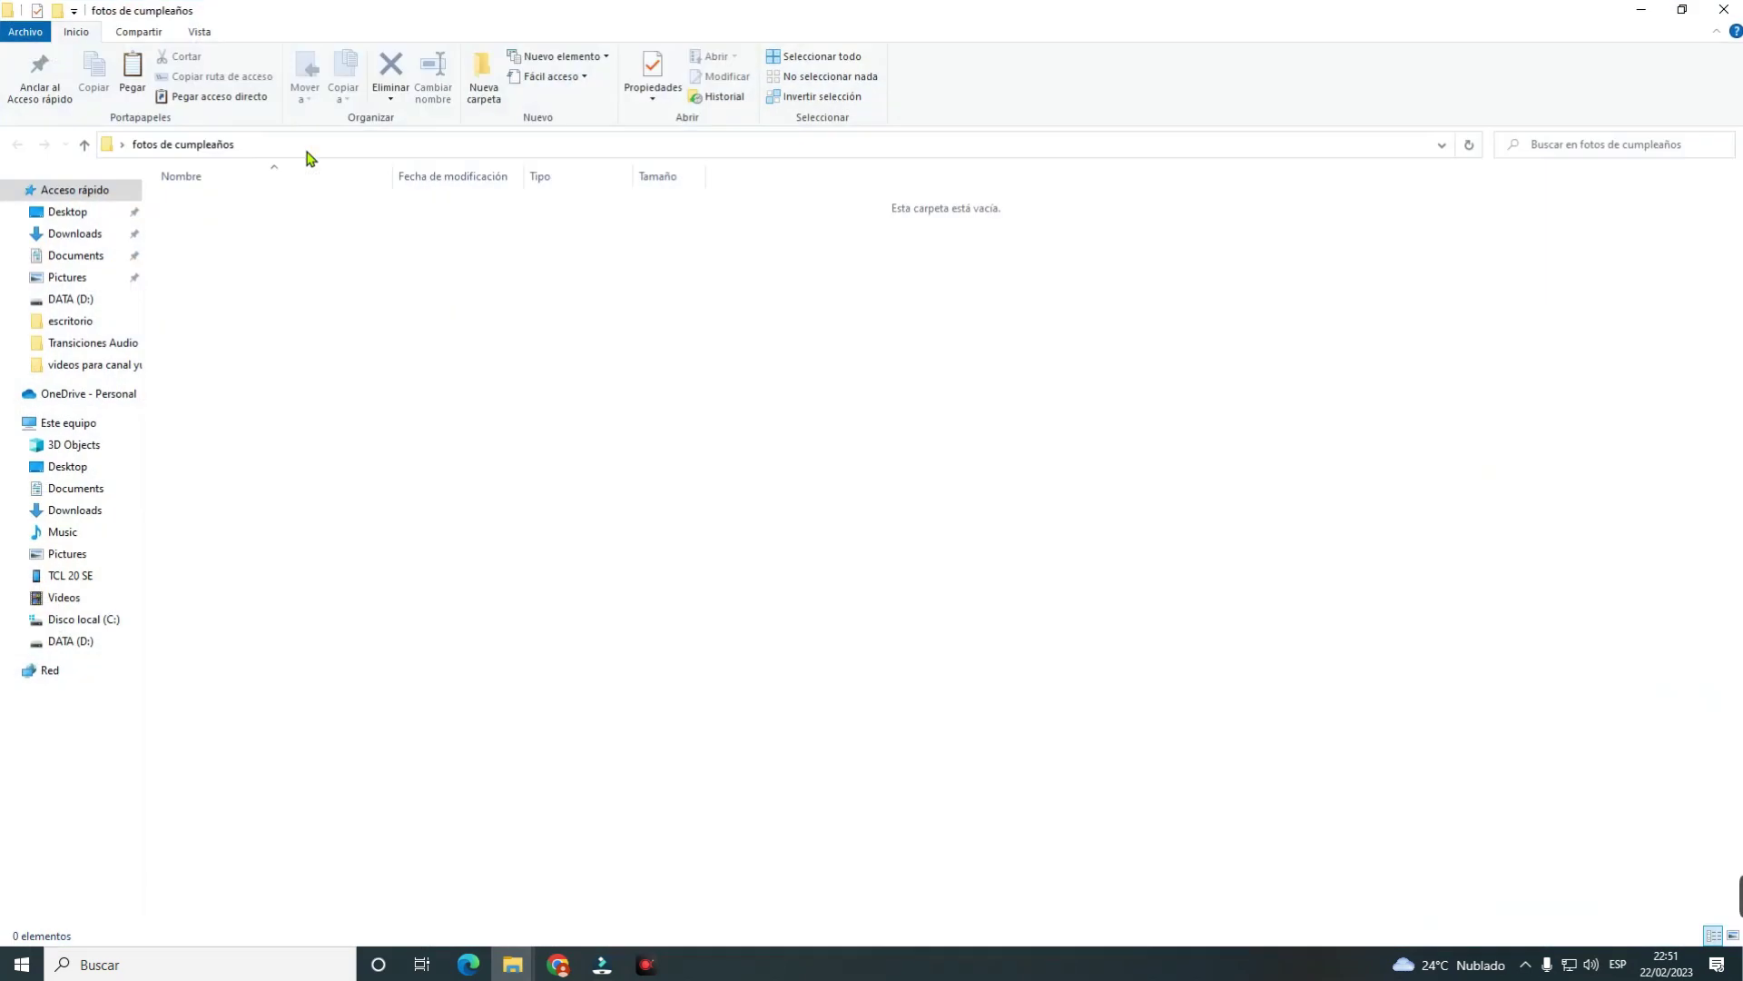
right_click(680, 357)
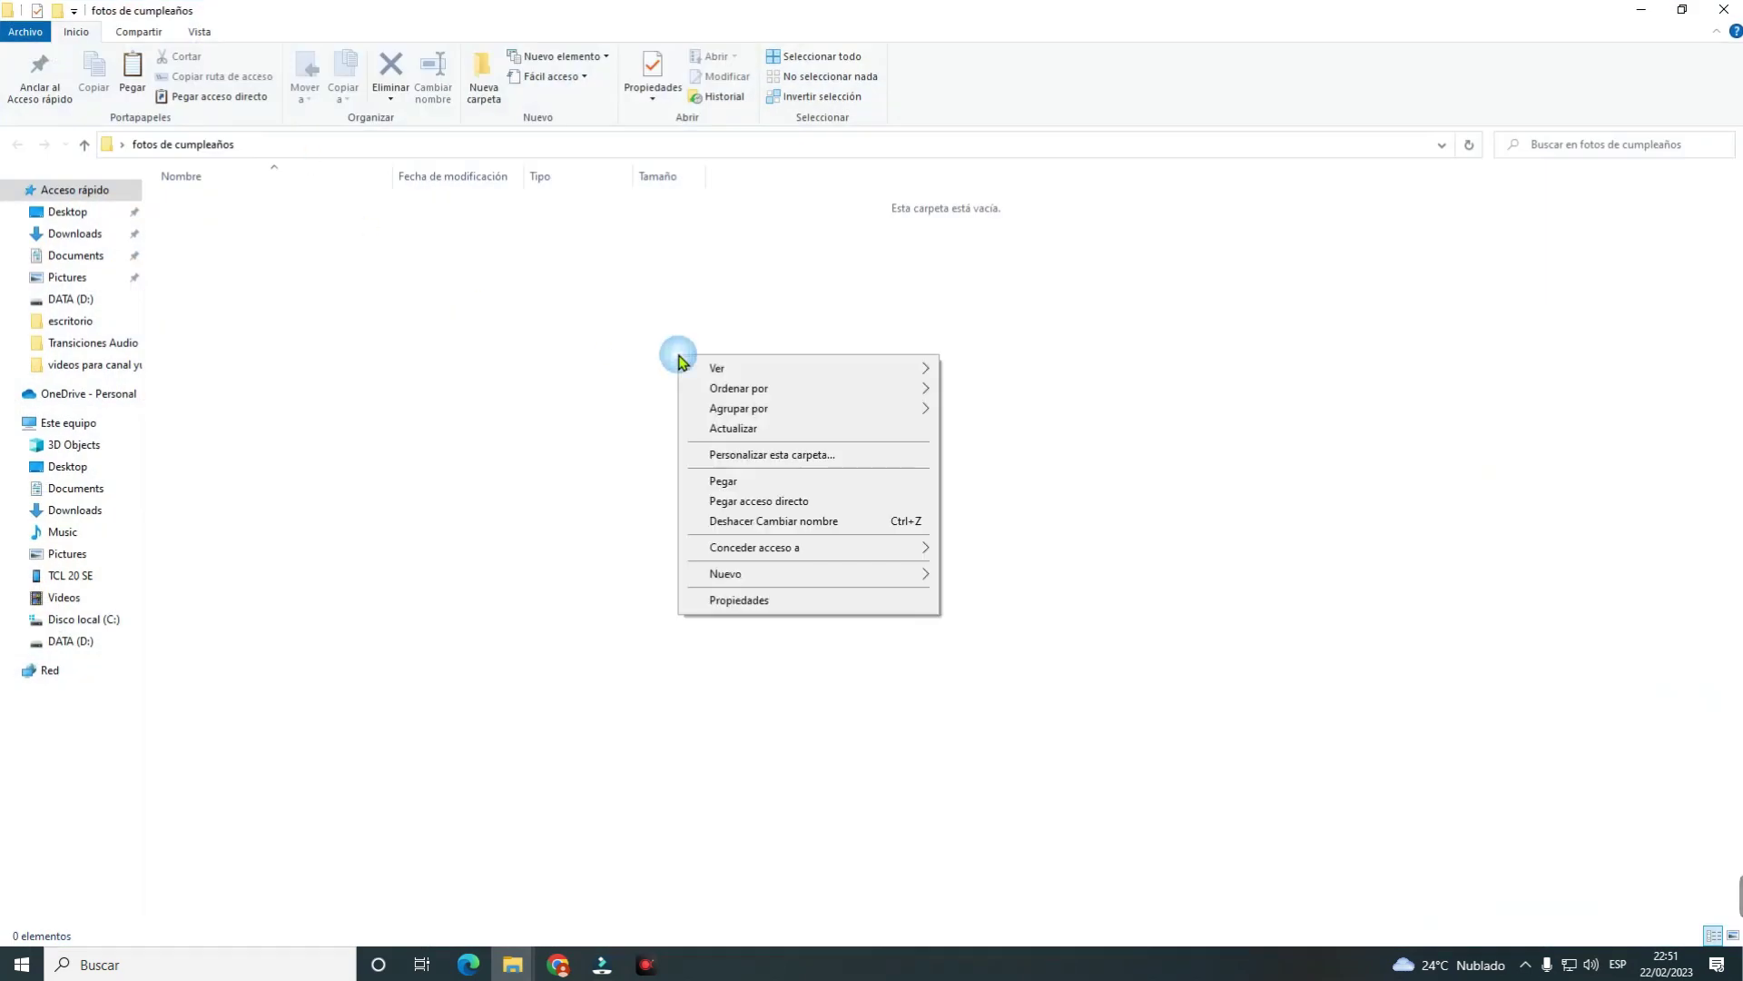
click(737, 483)
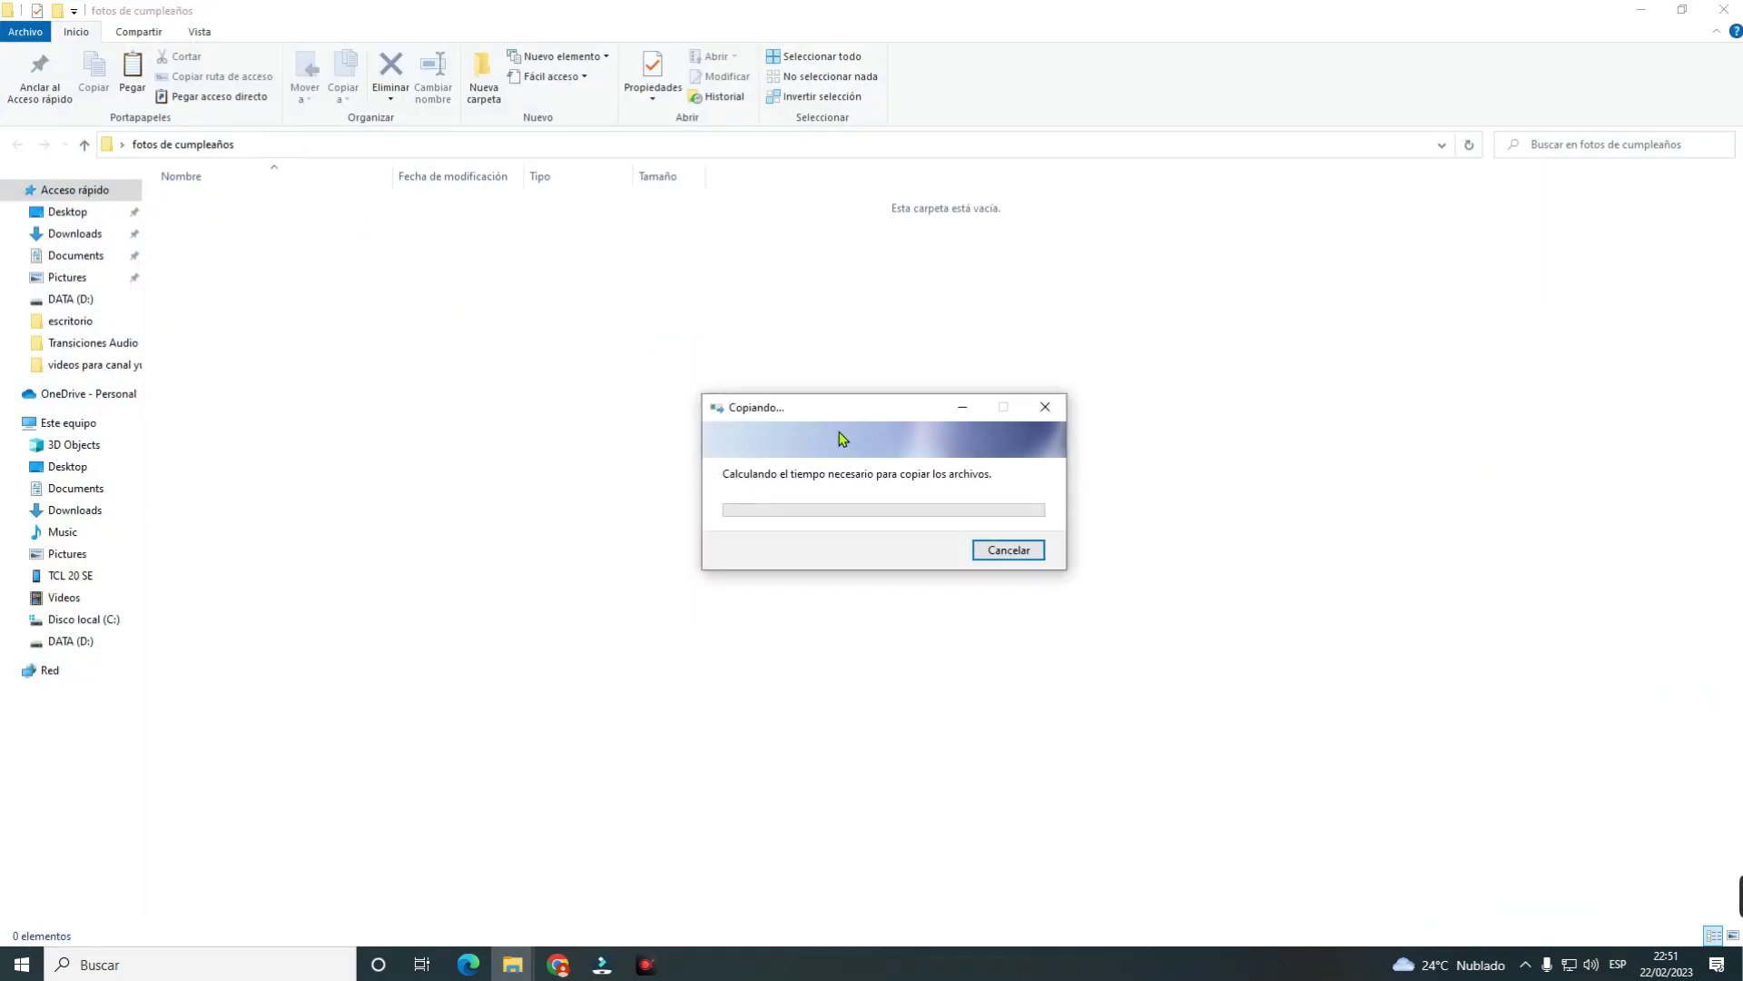
drag(848, 411, 842, 348)
click(863, 622)
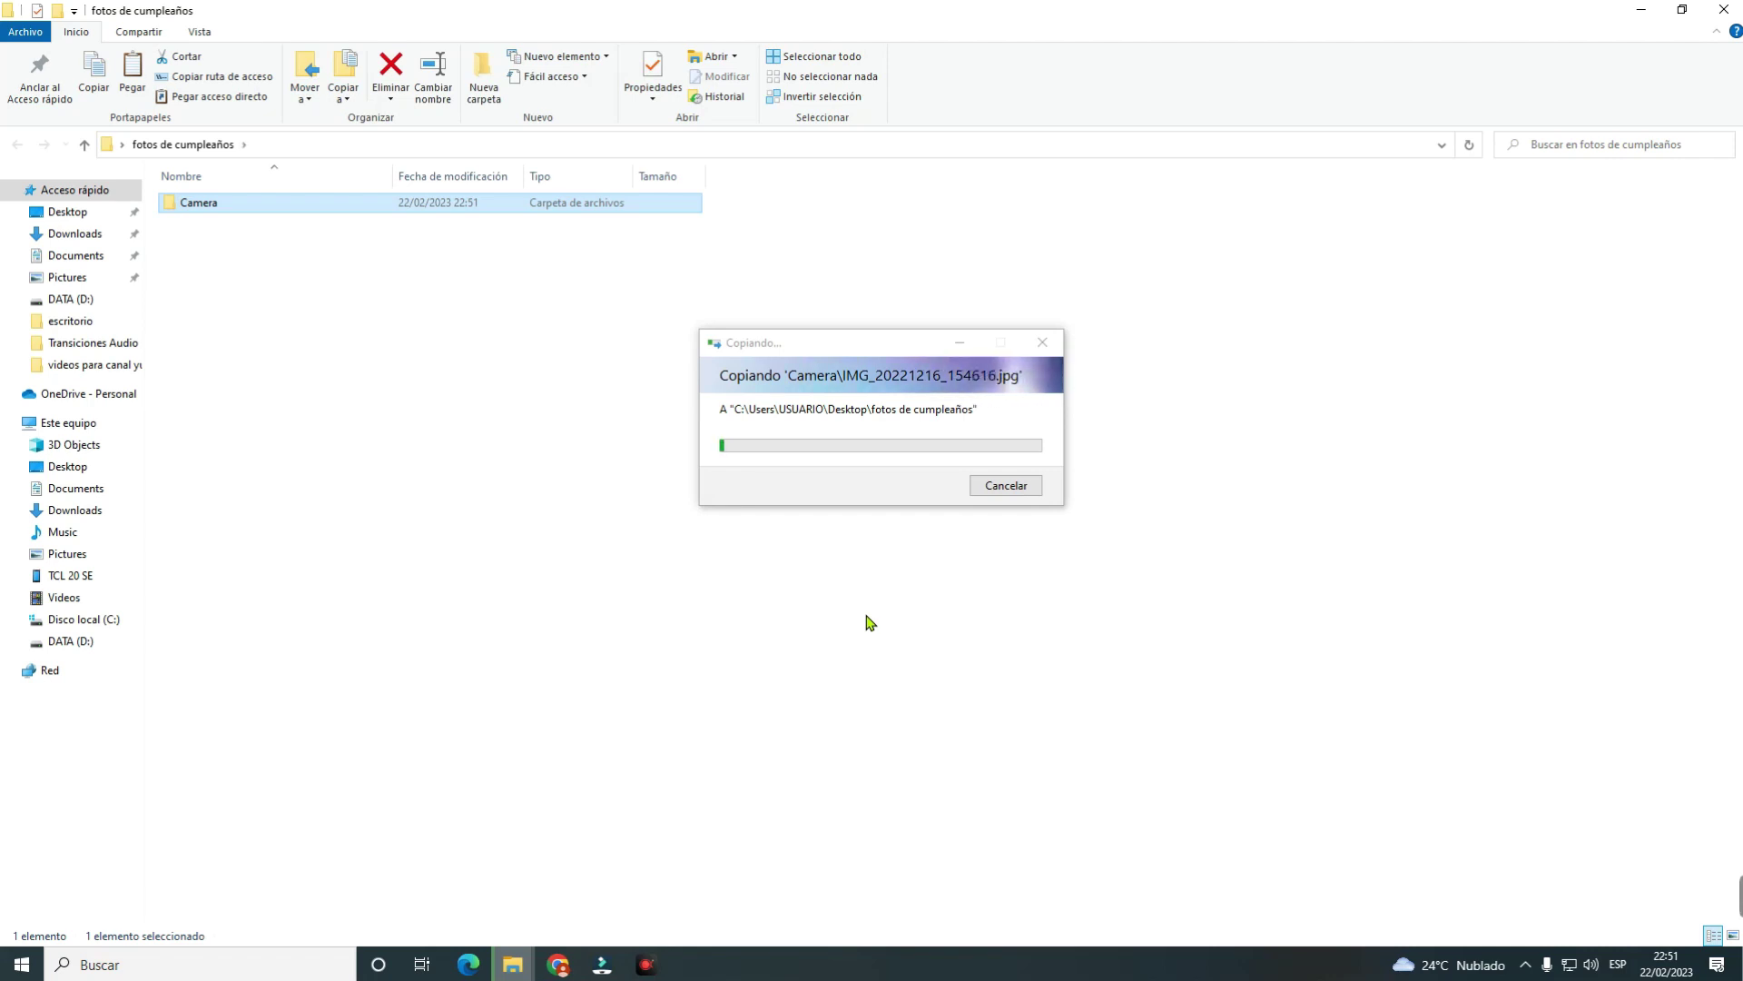
click(891, 638)
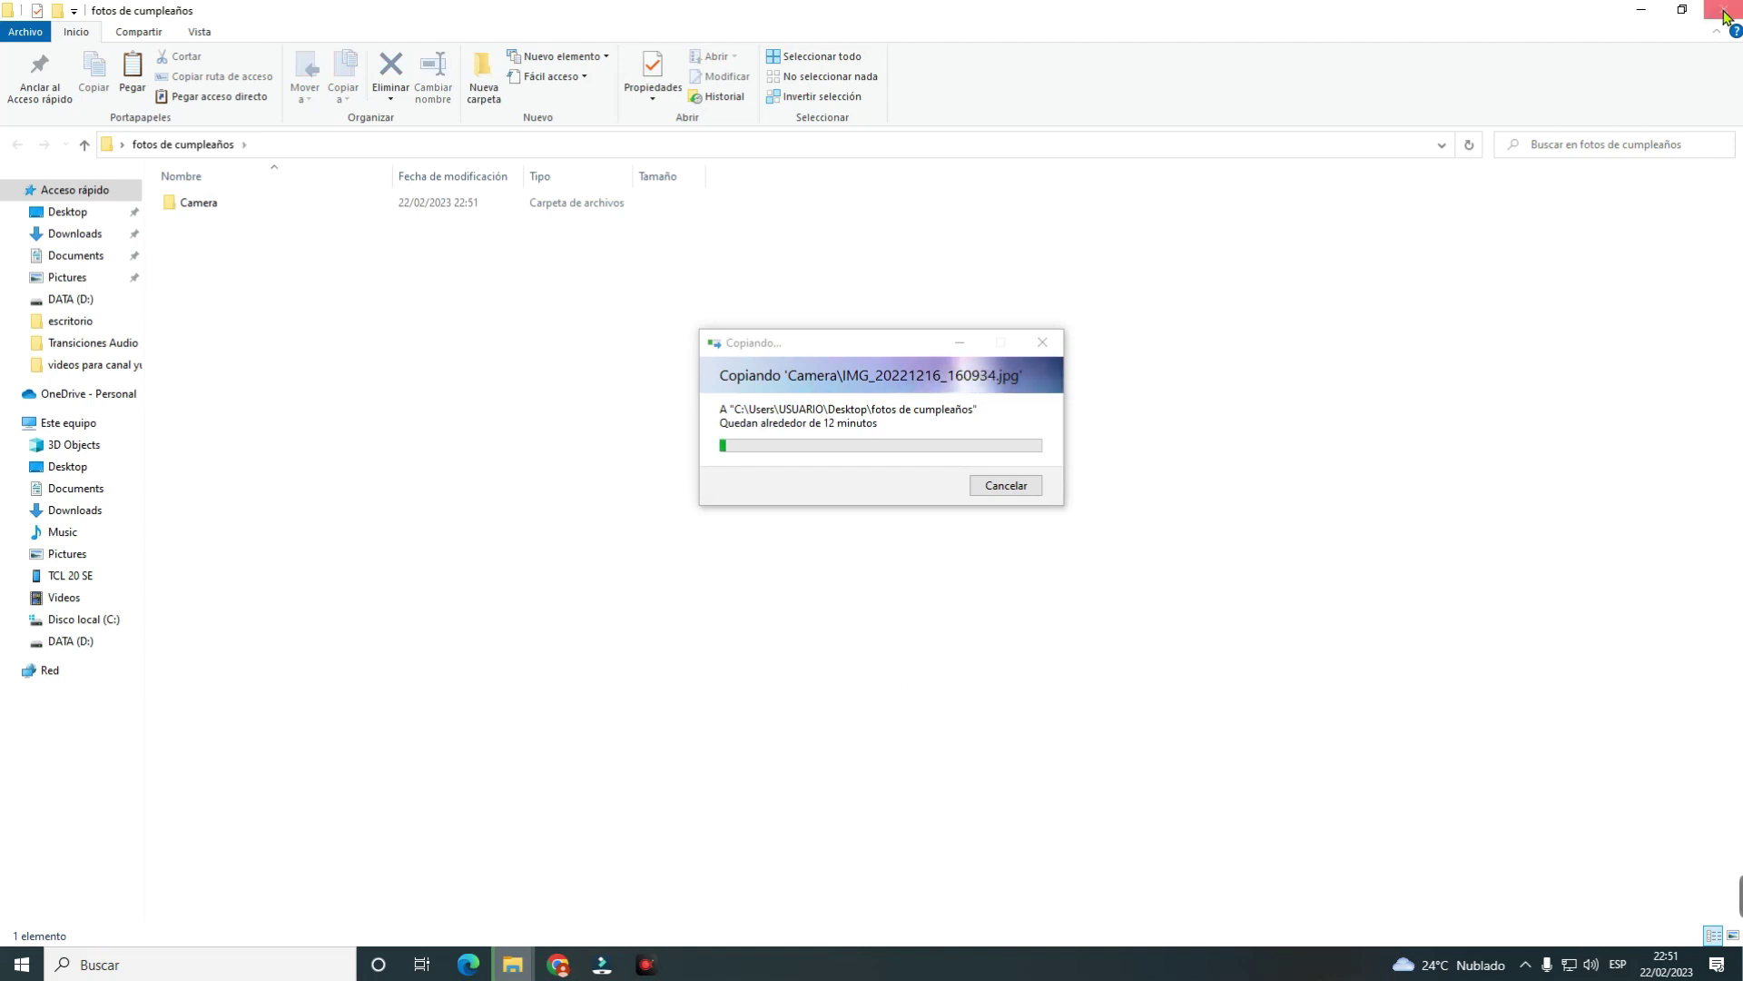
- Minimize the "fotos de cumpleaños" window and move the copy progress dialog further up over the desktop
click(1640, 9)
drag(875, 349, 892, 213)
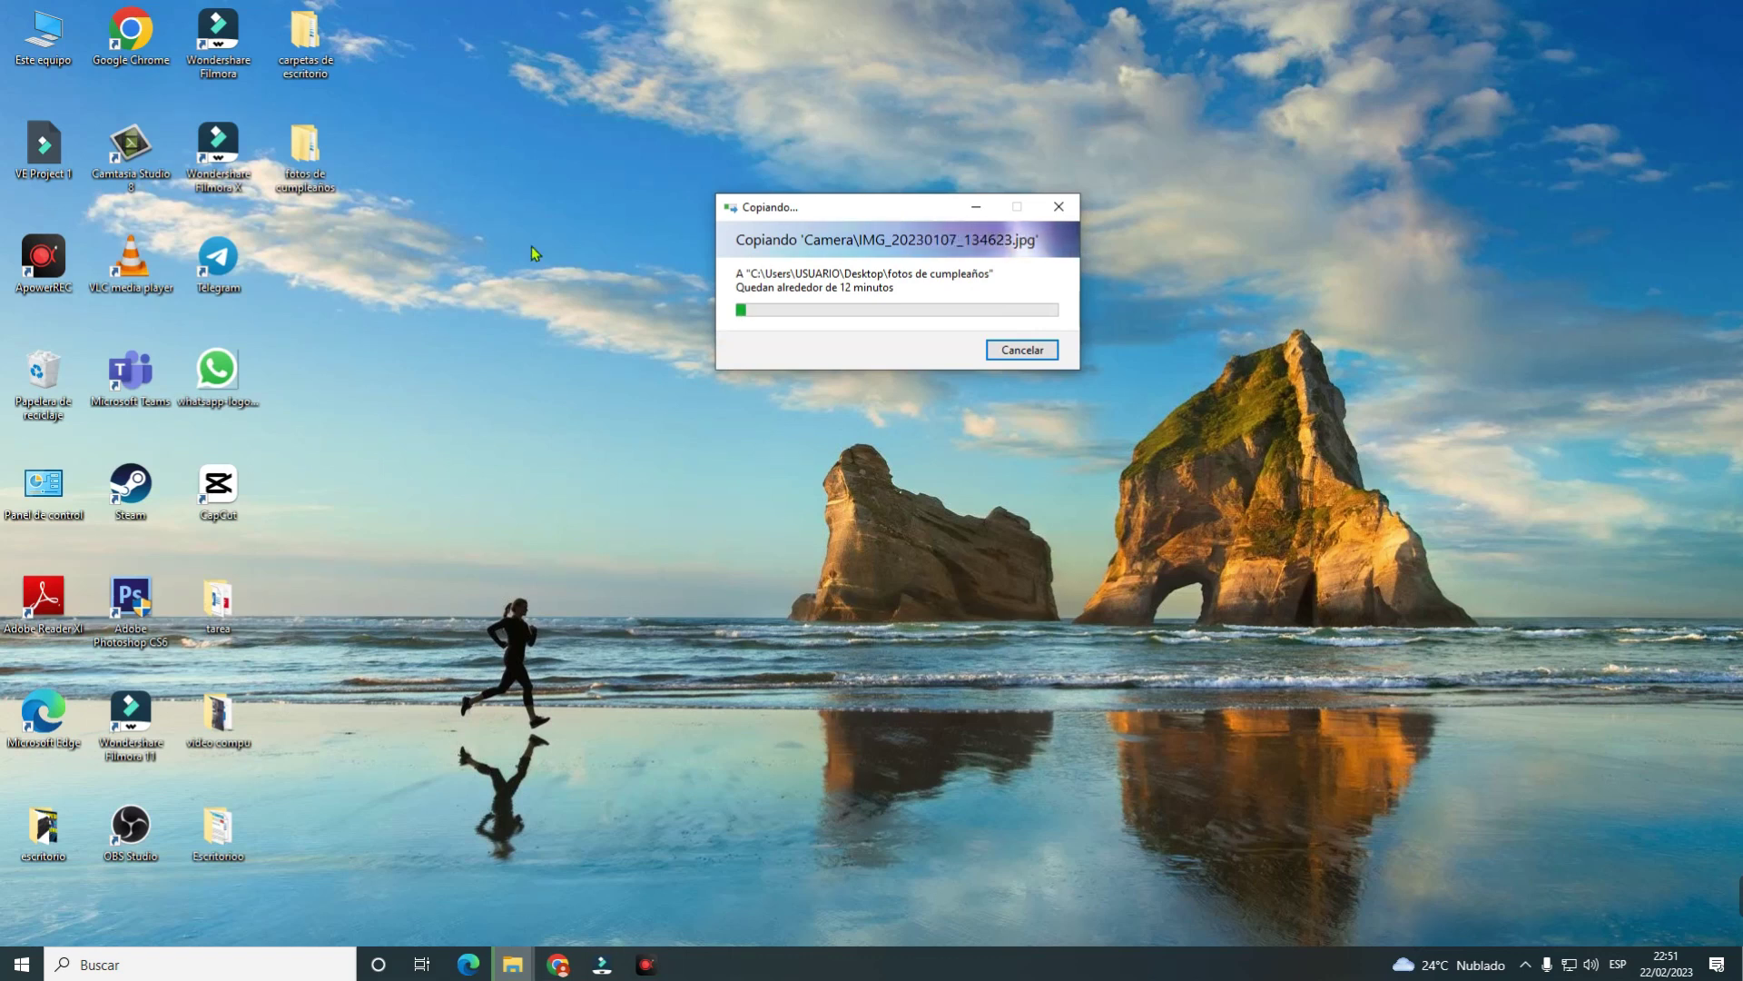
click(529, 368)
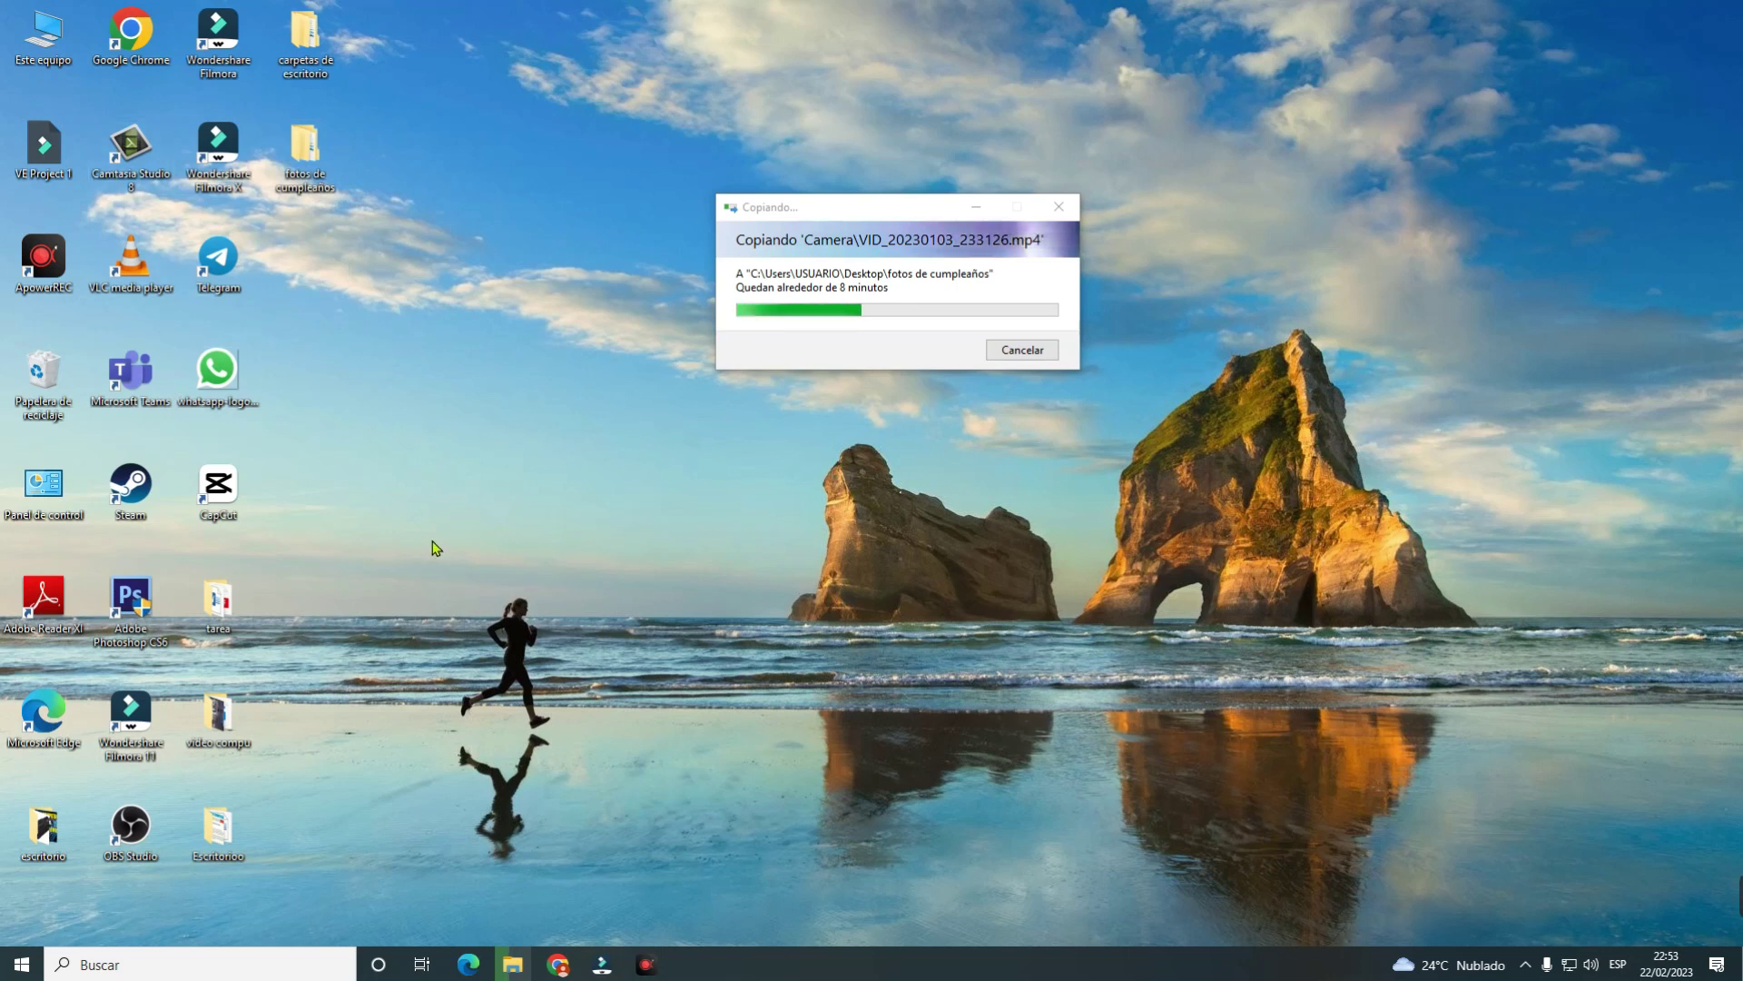
- Open a new File Explorer window and view the computer's drives under Este equipo
key(super+e)
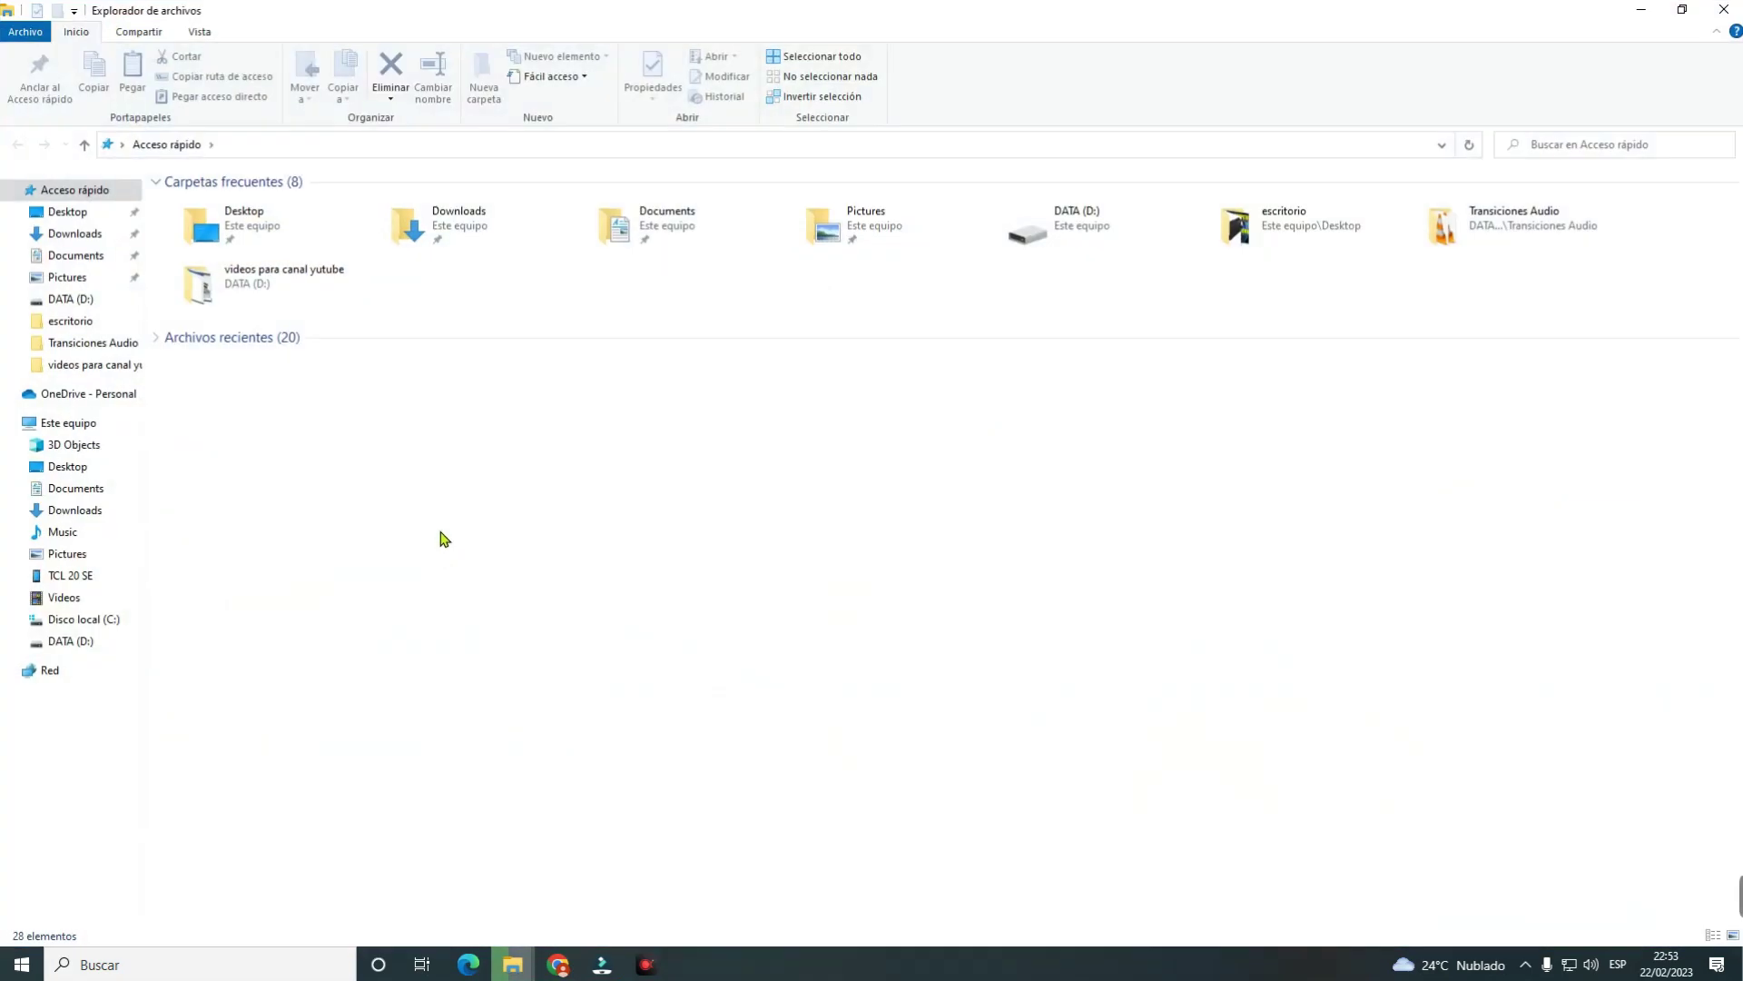
click(101, 425)
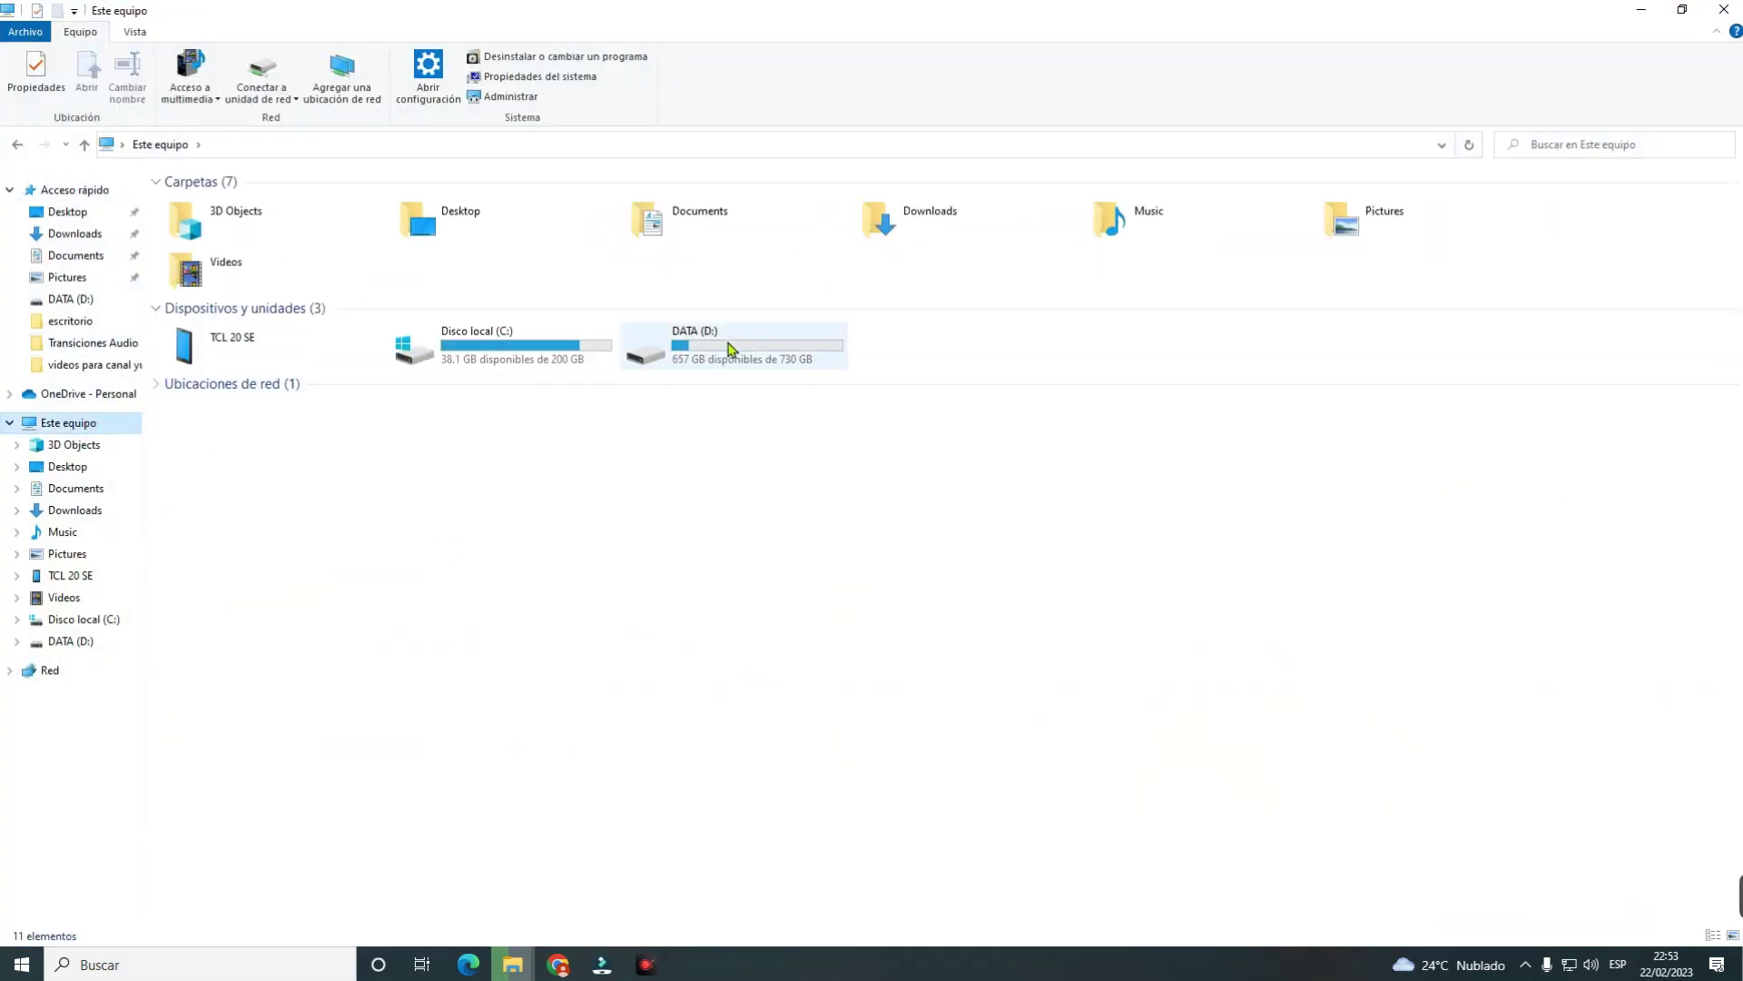
click(622, 513)
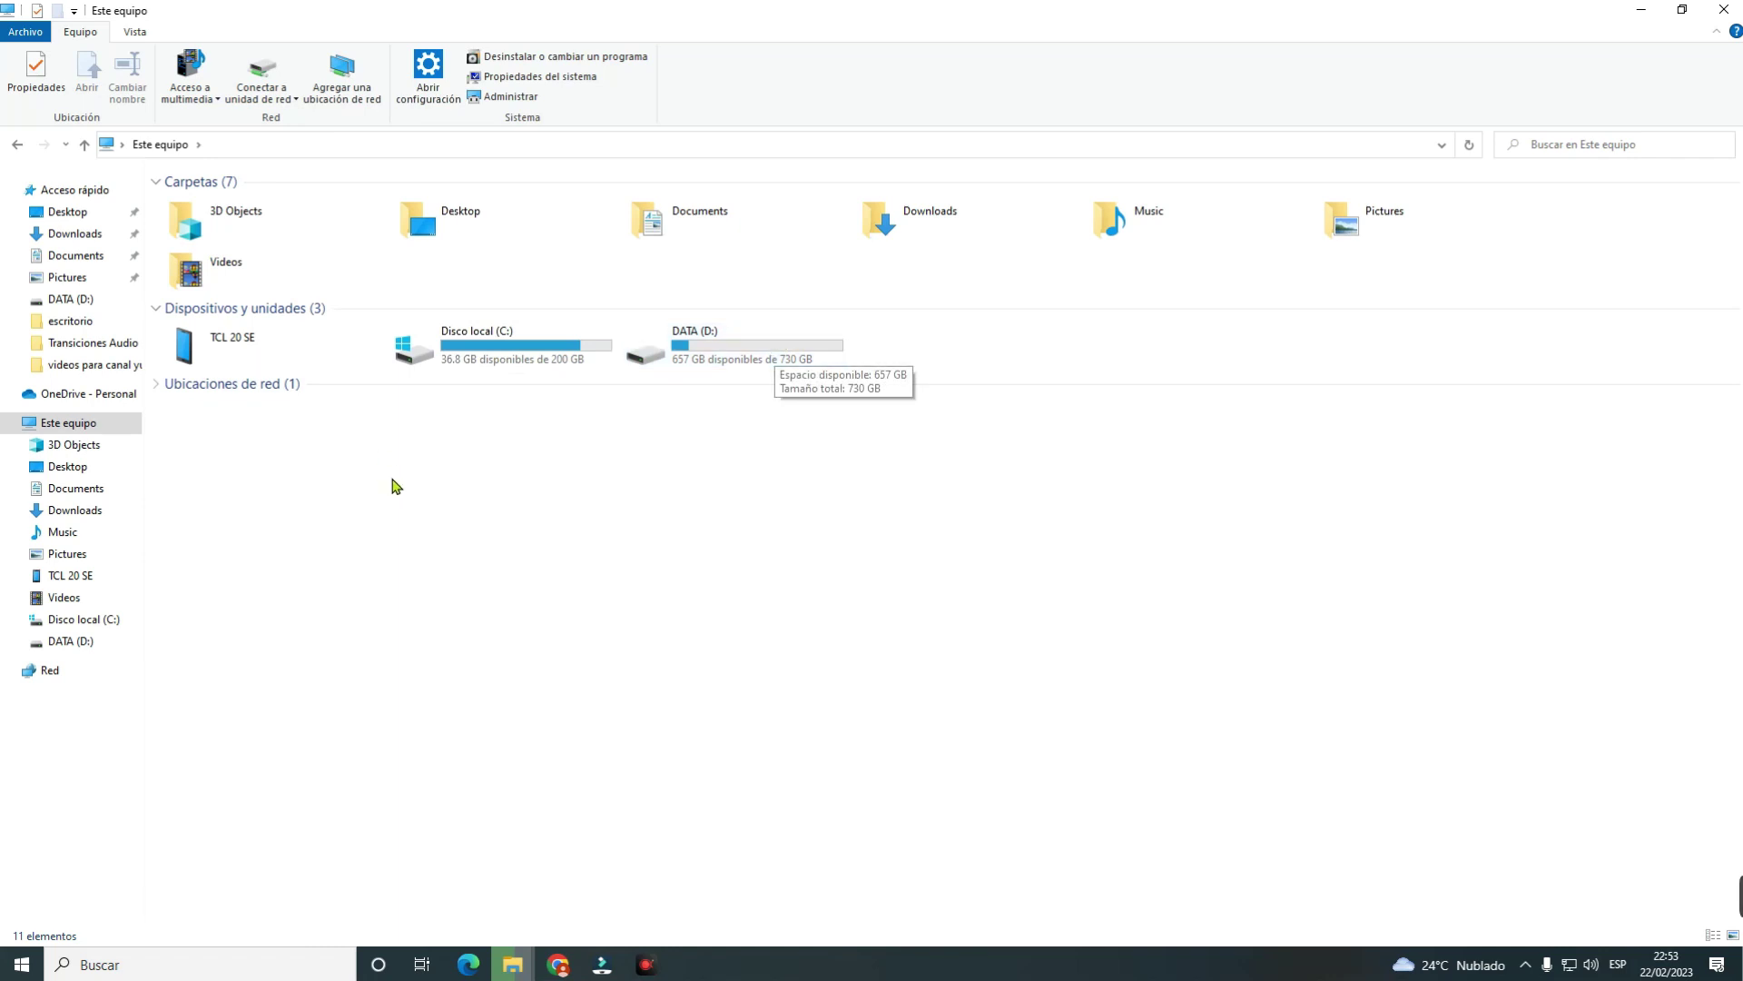
- Open Computer Management for Este equipo, minimize File Explorer, and arrange the management window and the copy progress dialog apart
right_click(72, 430)
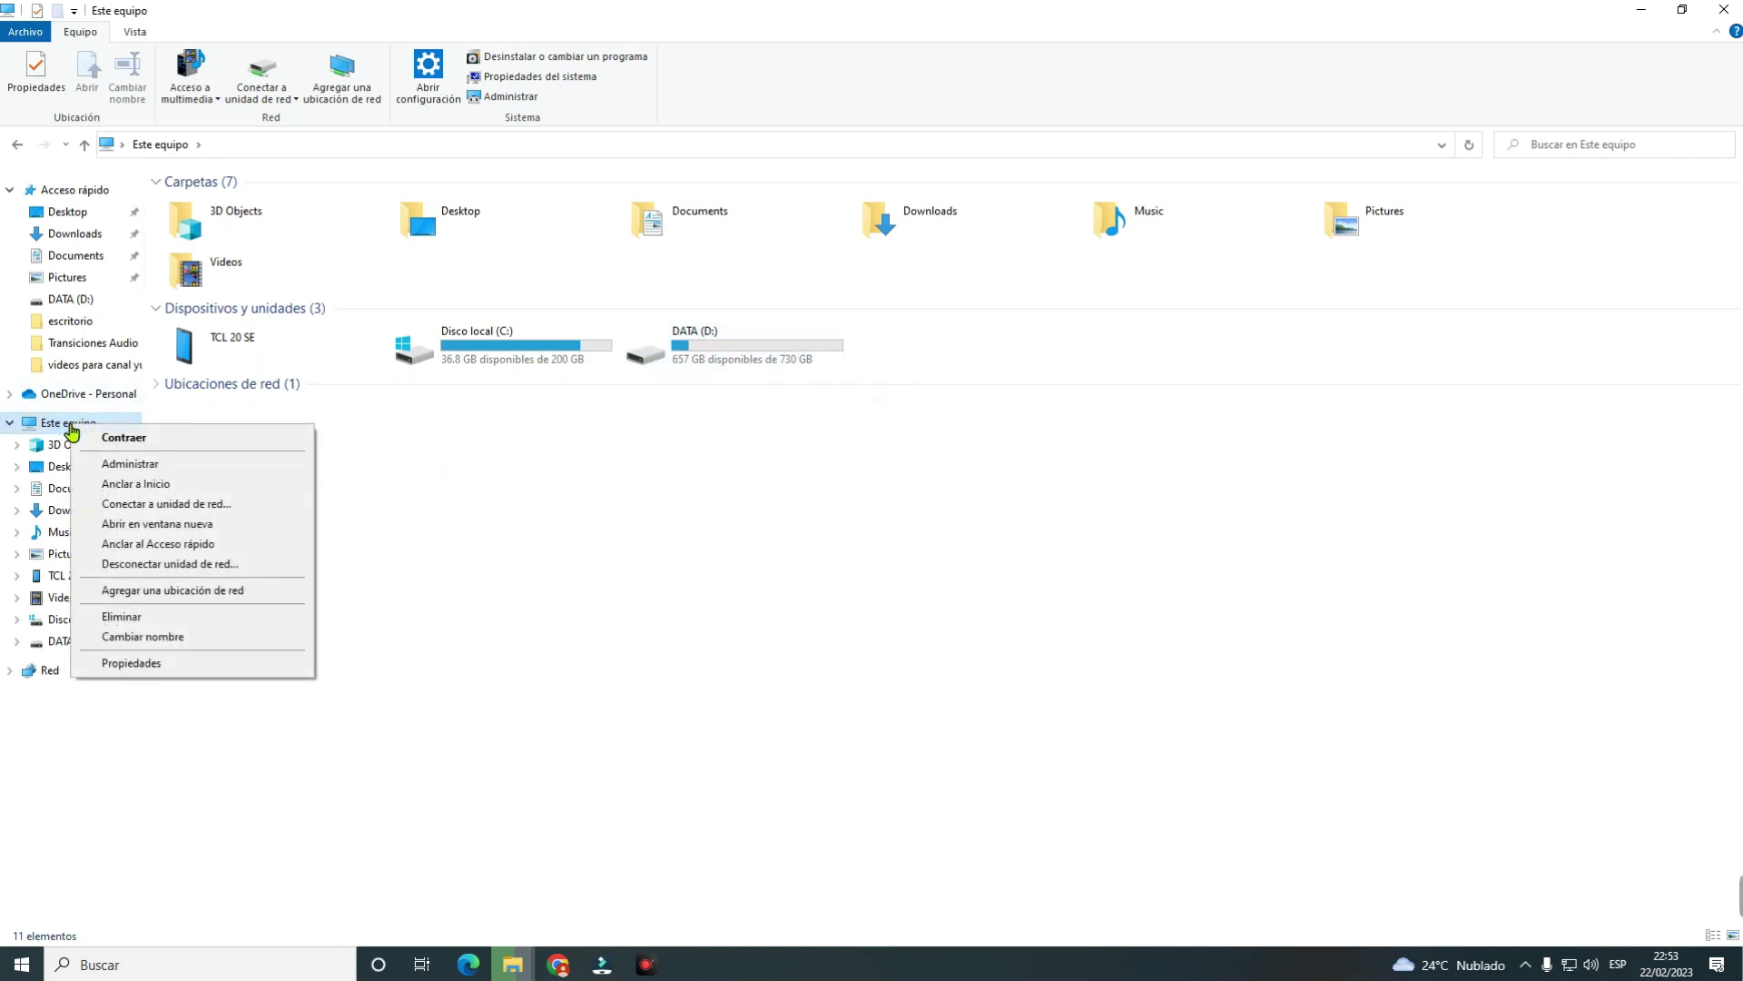
click(130, 464)
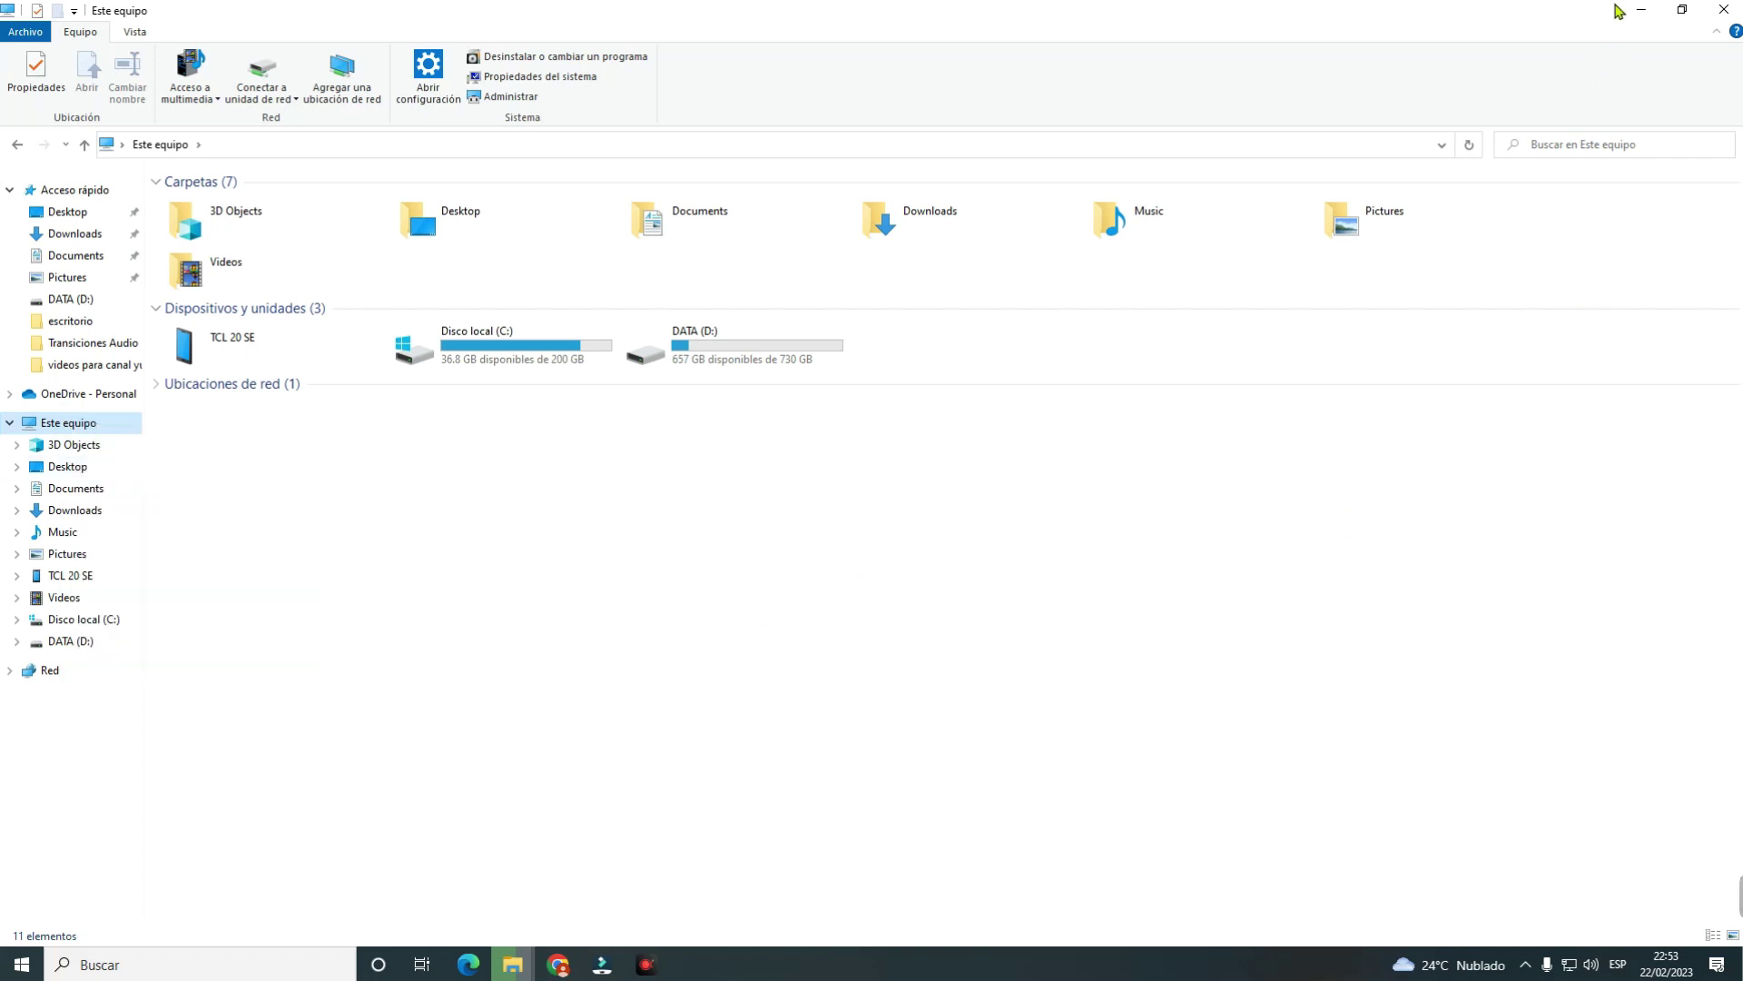
click(1641, 10)
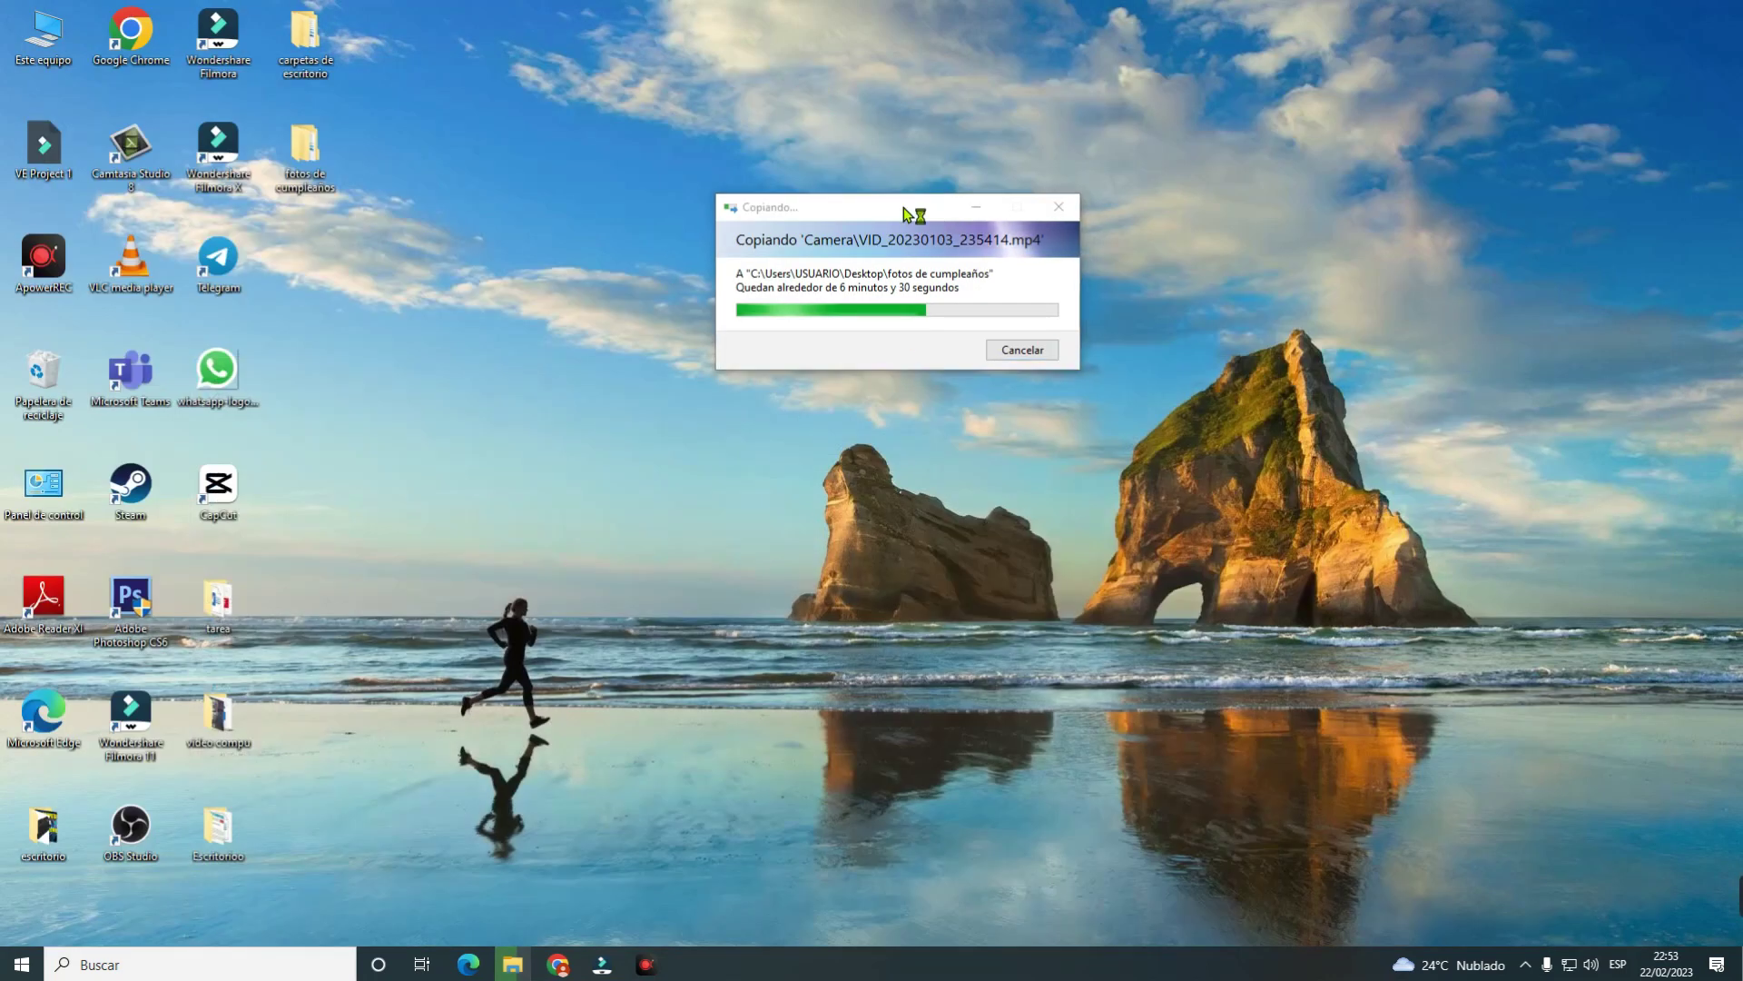
drag(908, 215, 1312, 92)
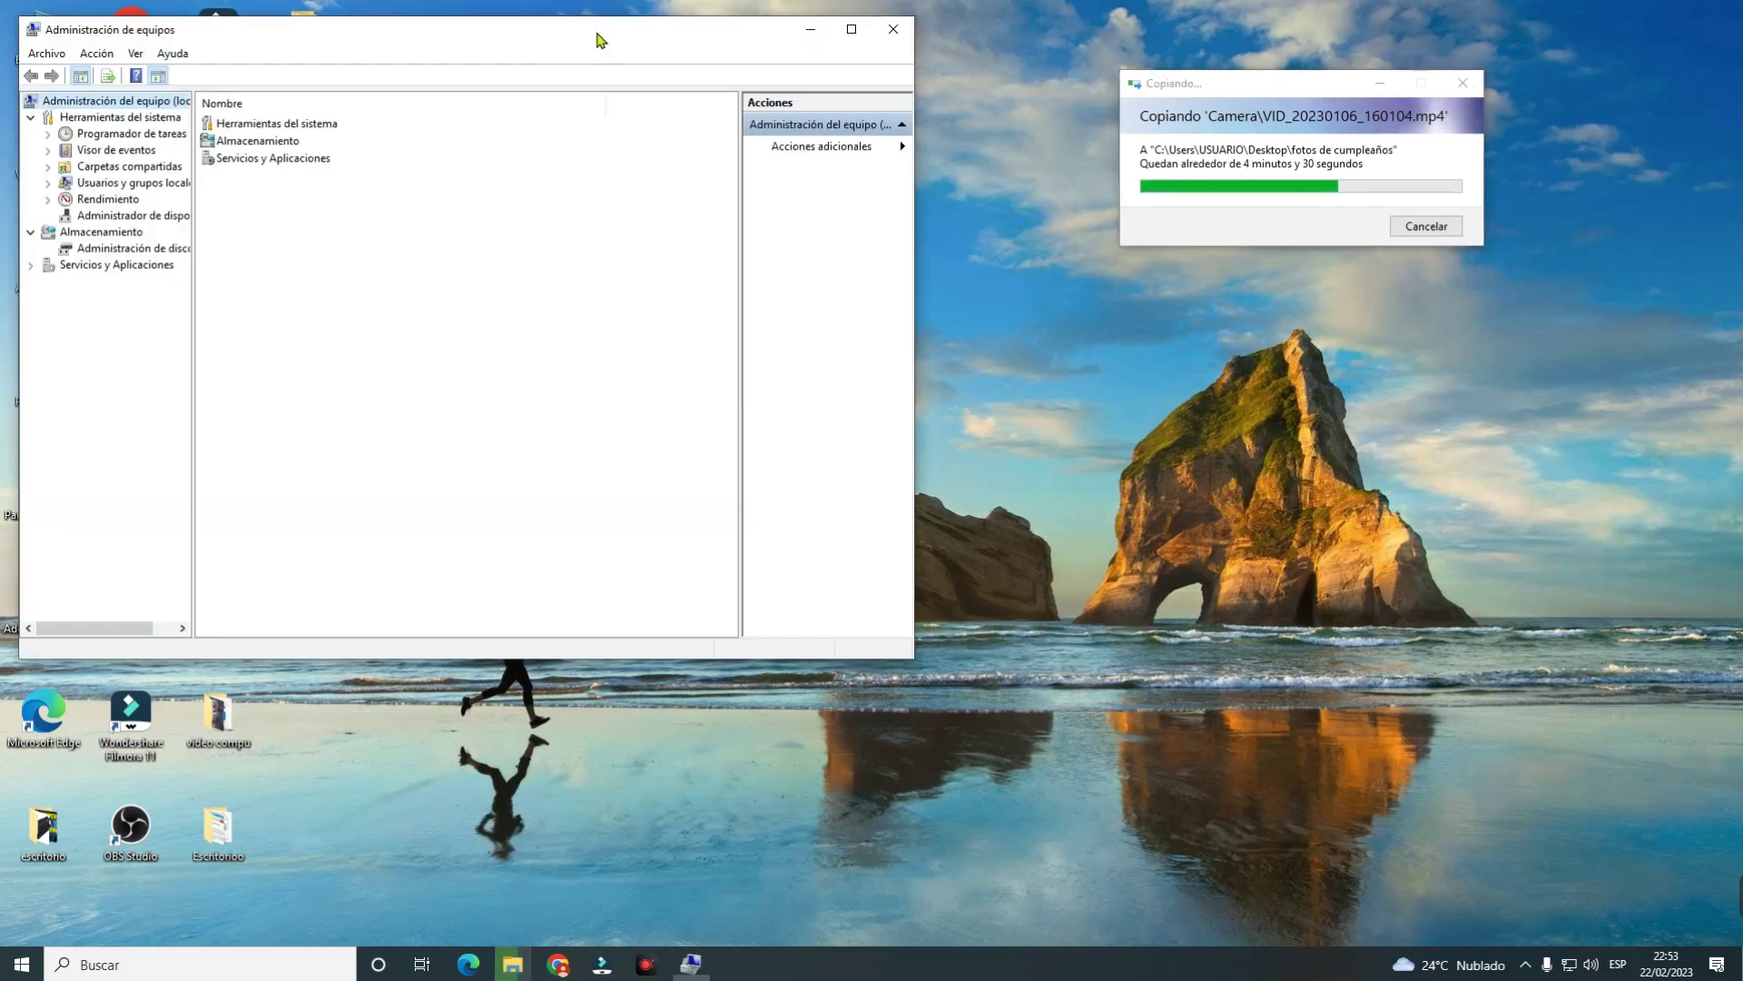
drag(599, 39, 925, 253)
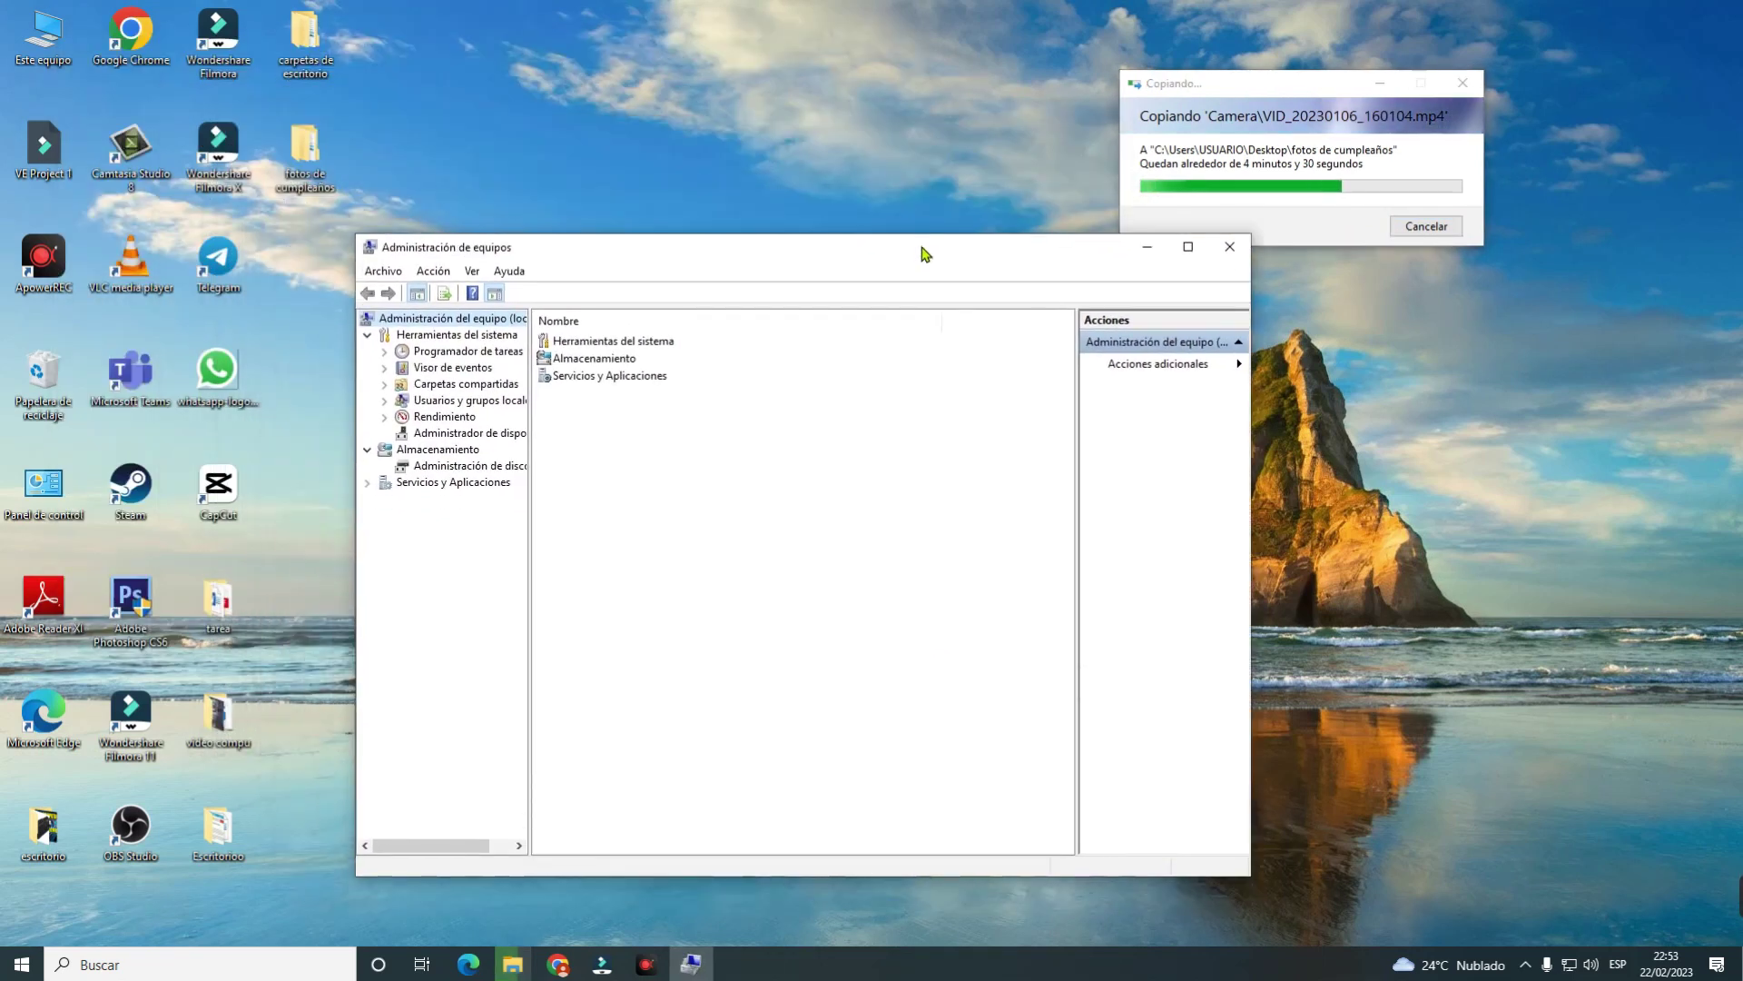
- Open Disk Management and select the DATA (D:) partition on Disco 0 to examine the disk's partitions
click(473, 465)
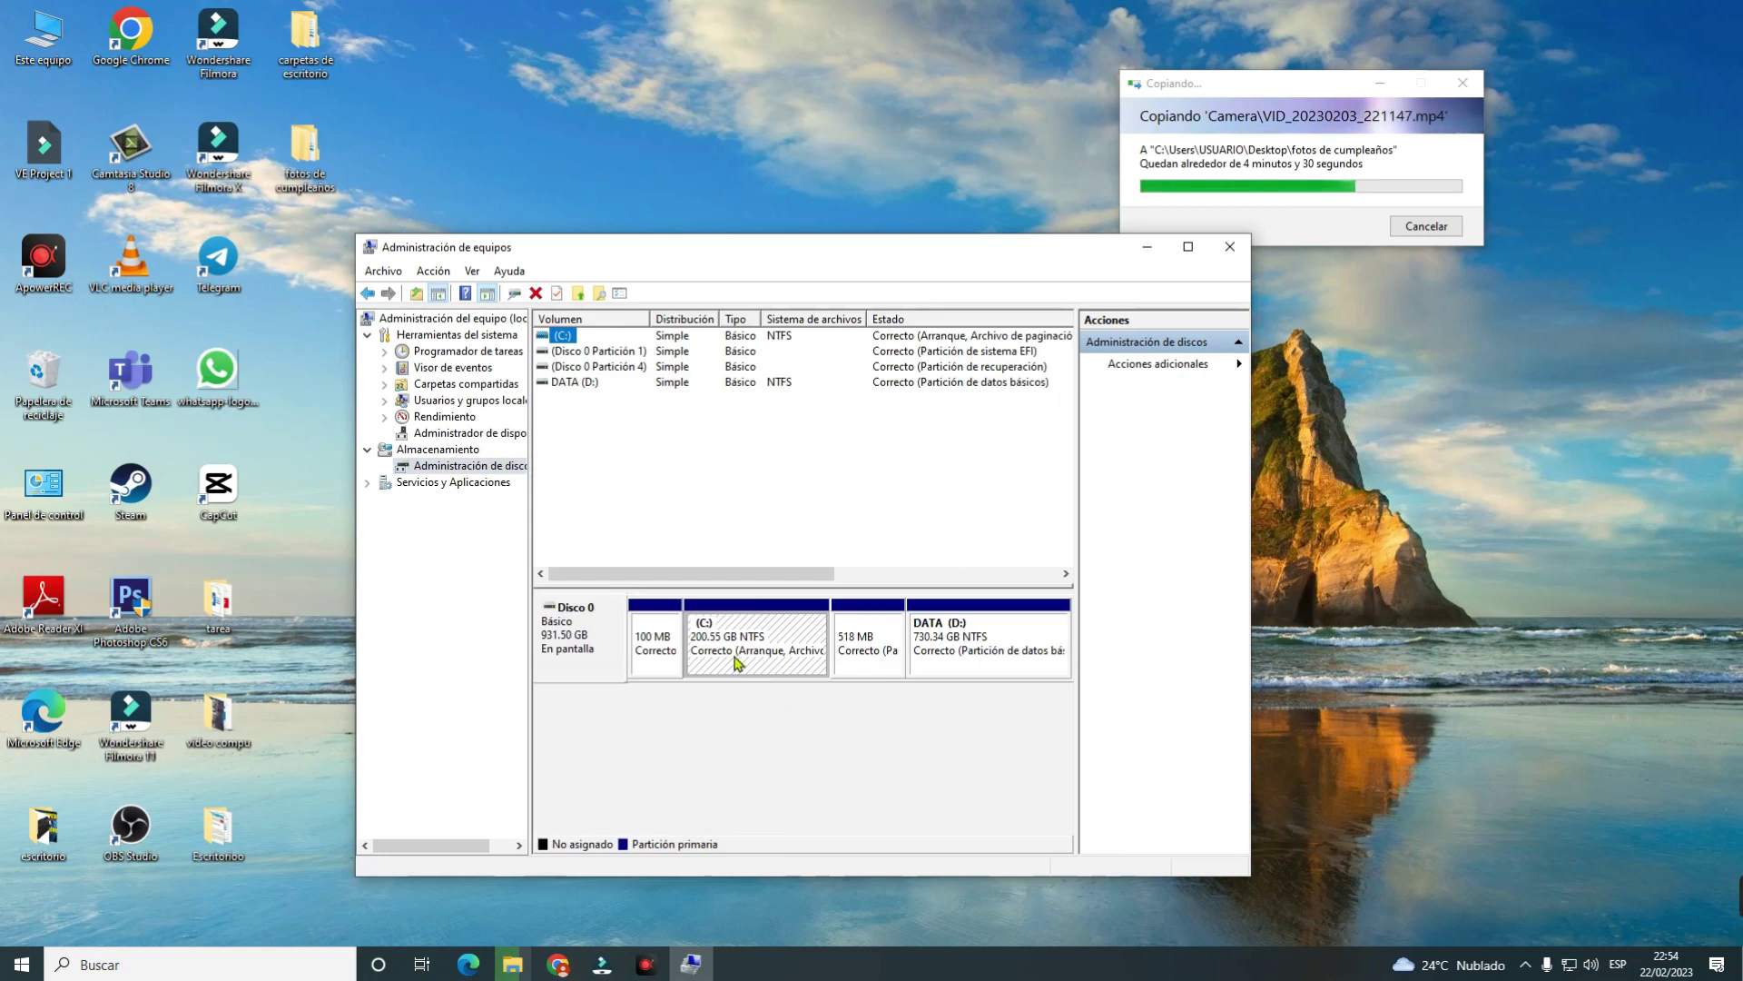
click(983, 653)
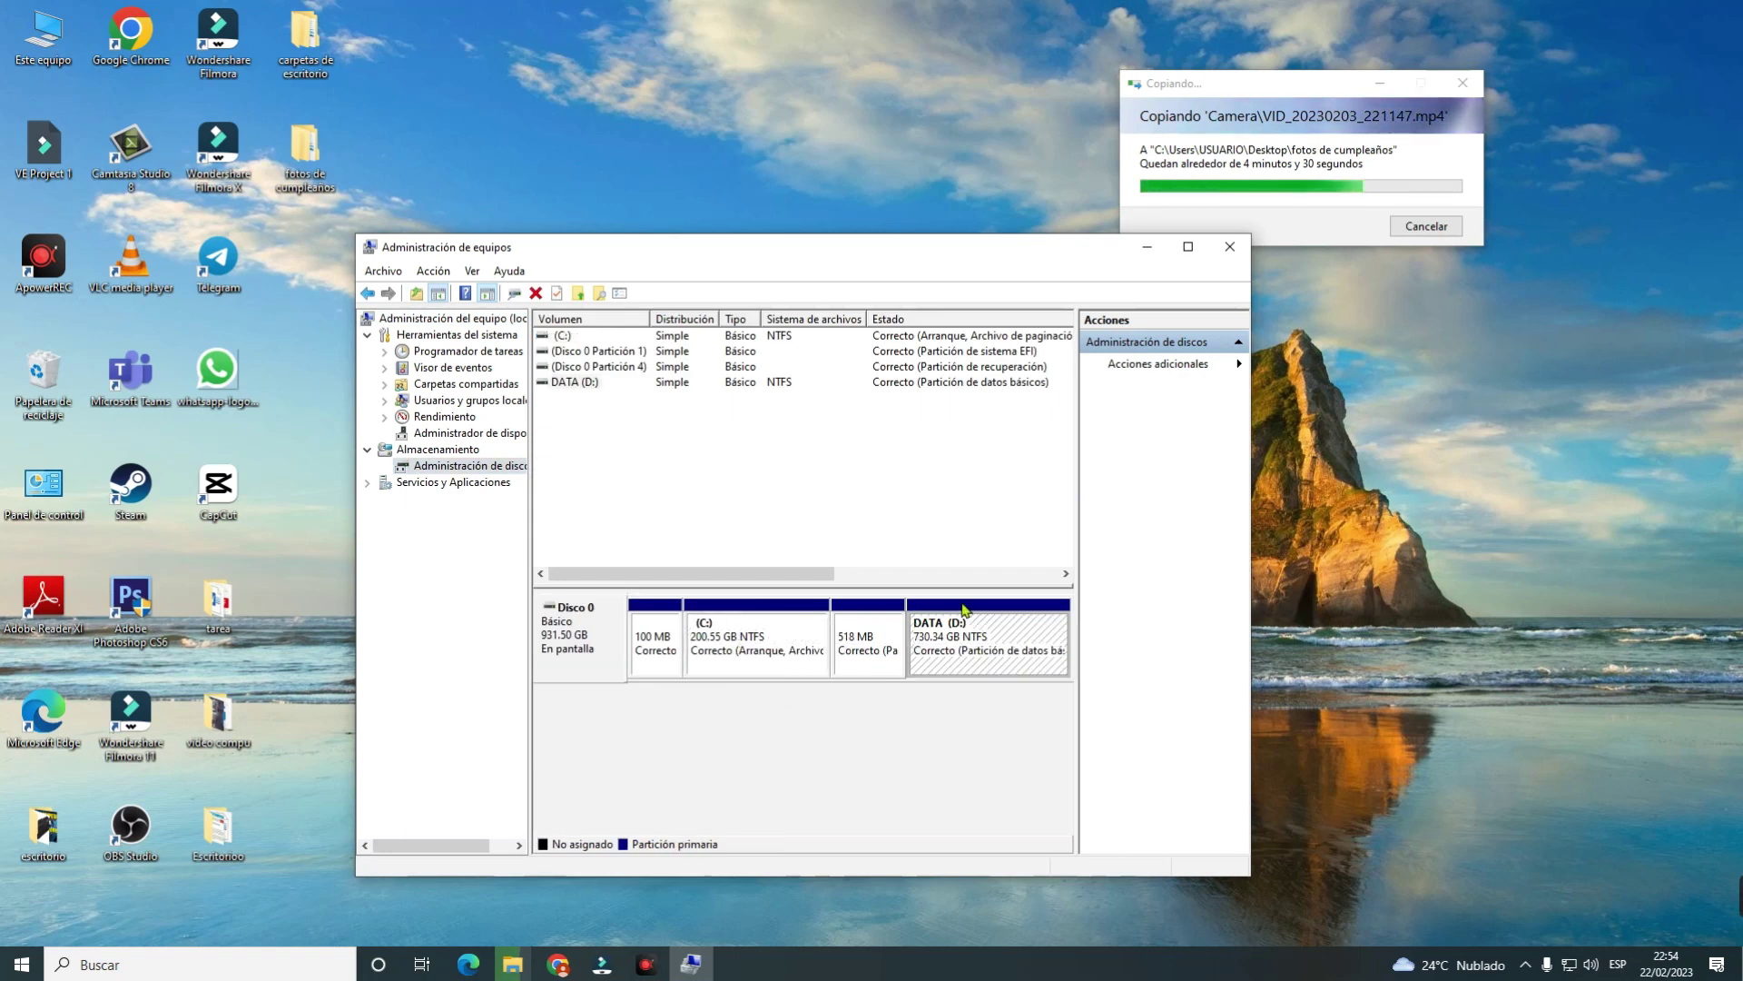
- Open the shrink volume dialog for the (C:) partition, move it aside and select the amount of space to reduce
click(744, 641)
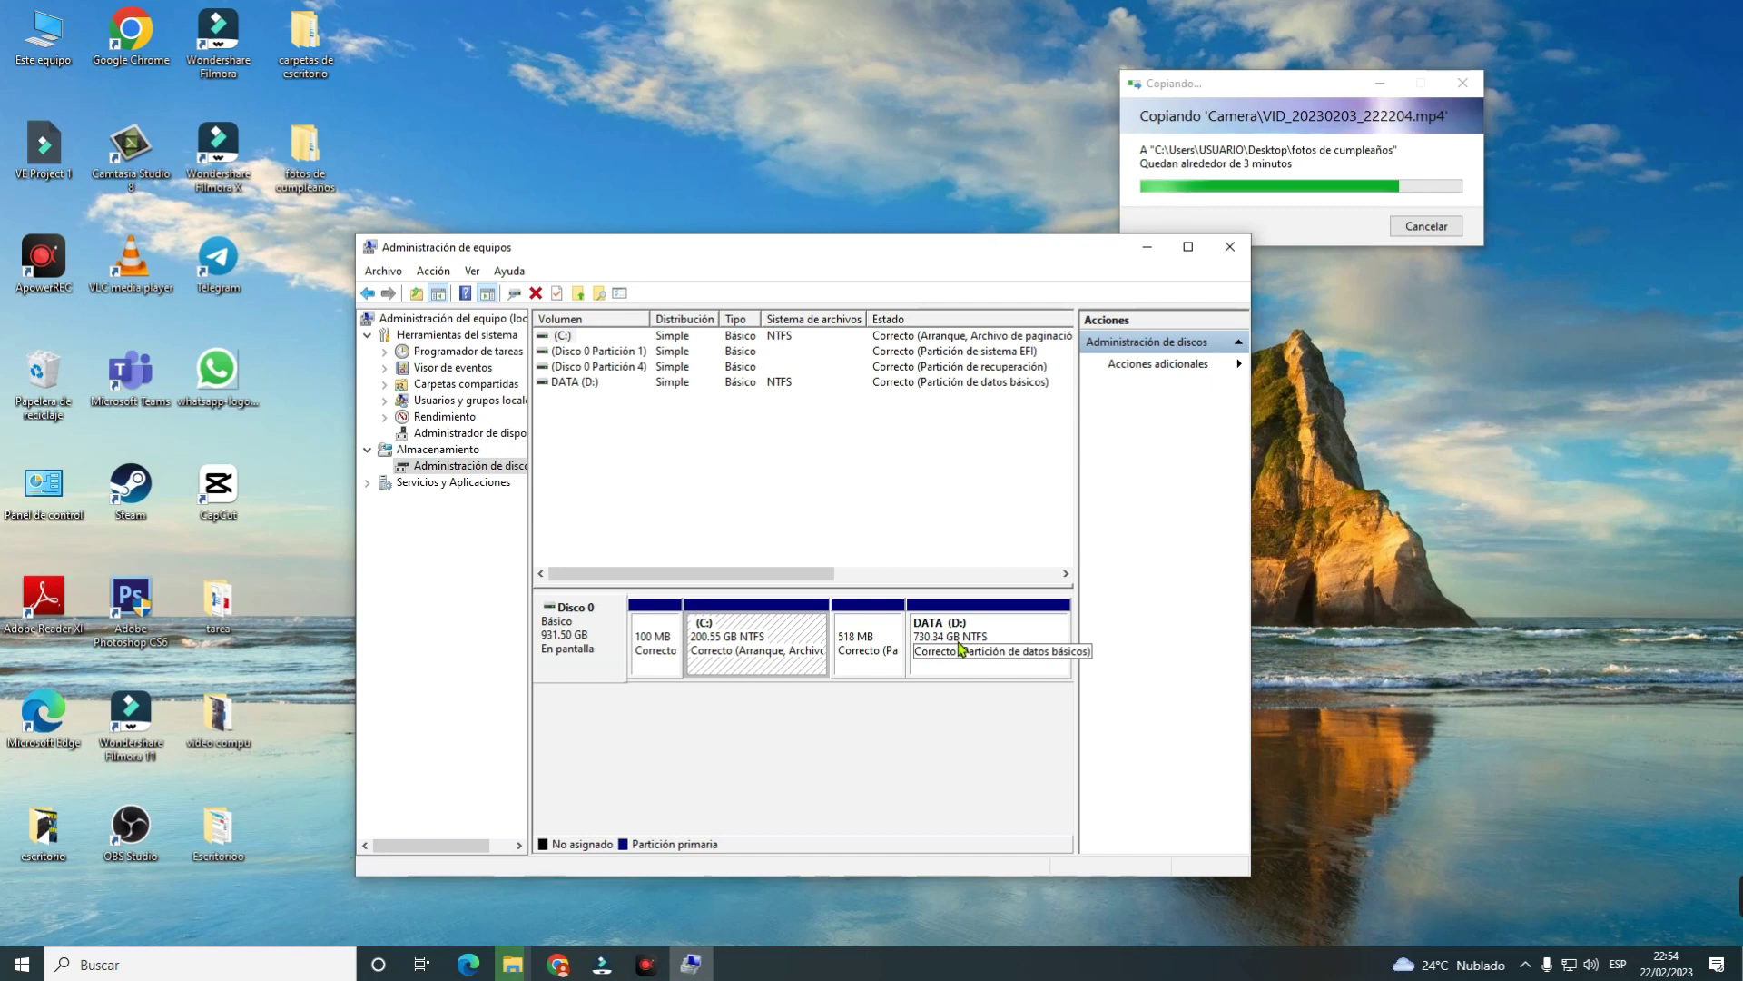
right_click(736, 638)
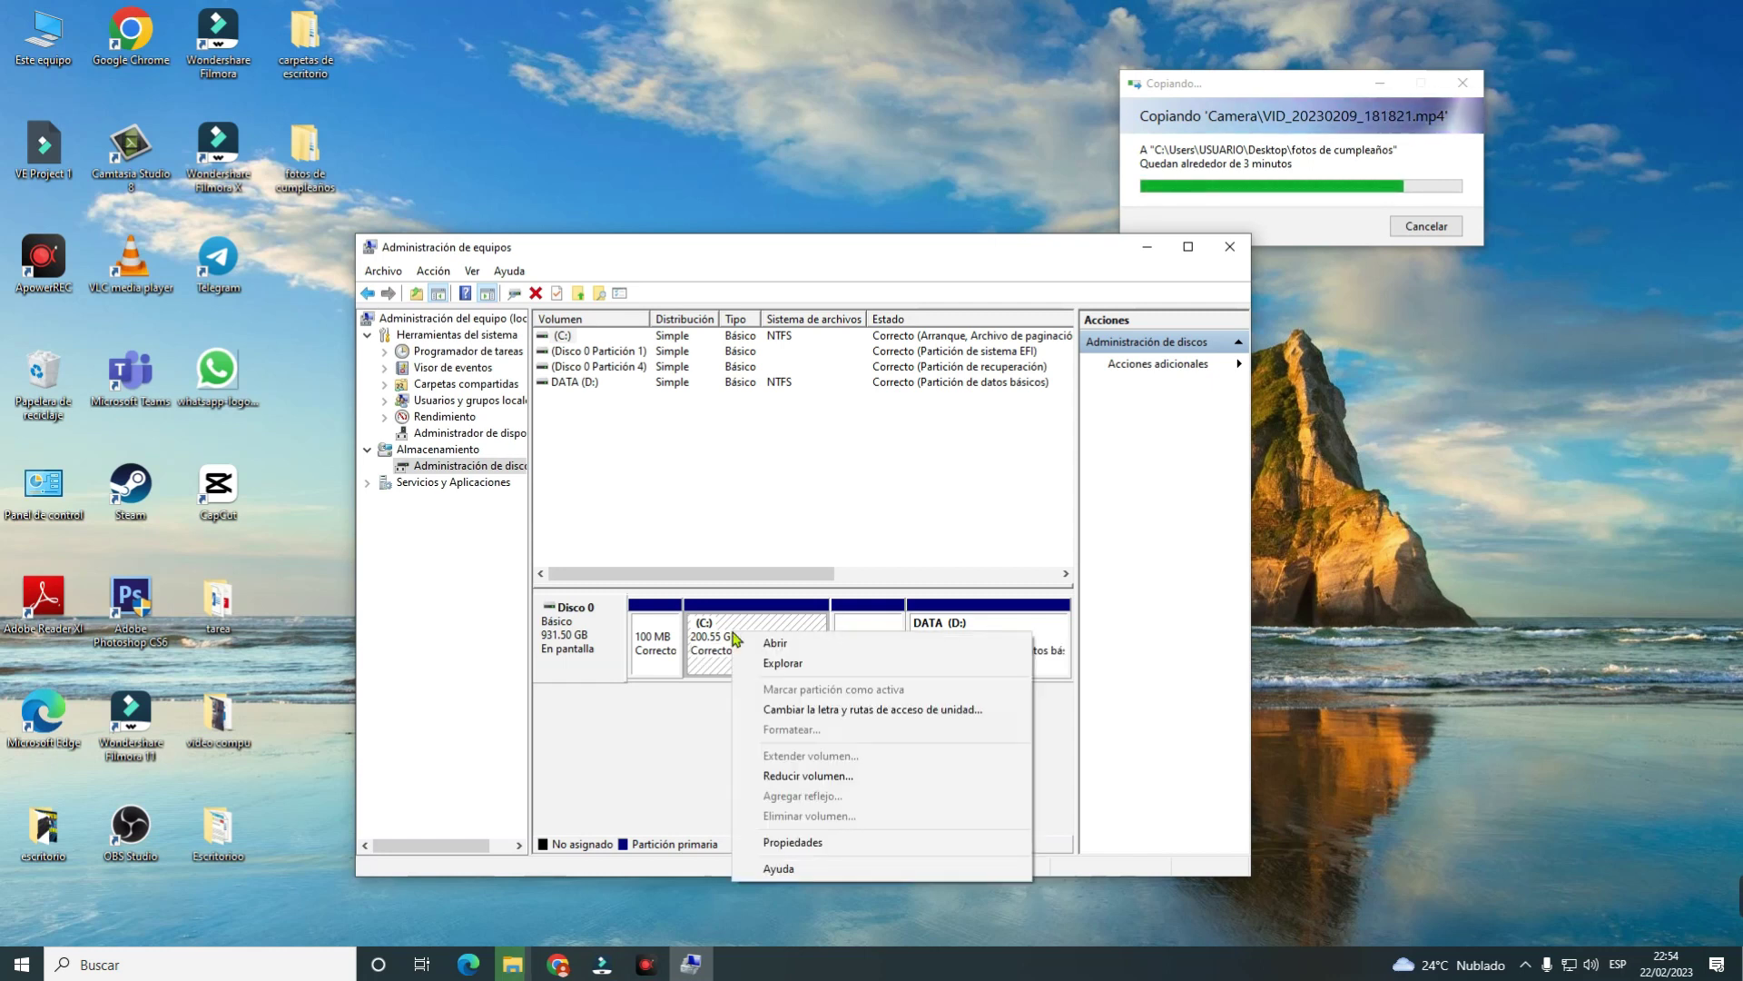
click(811, 777)
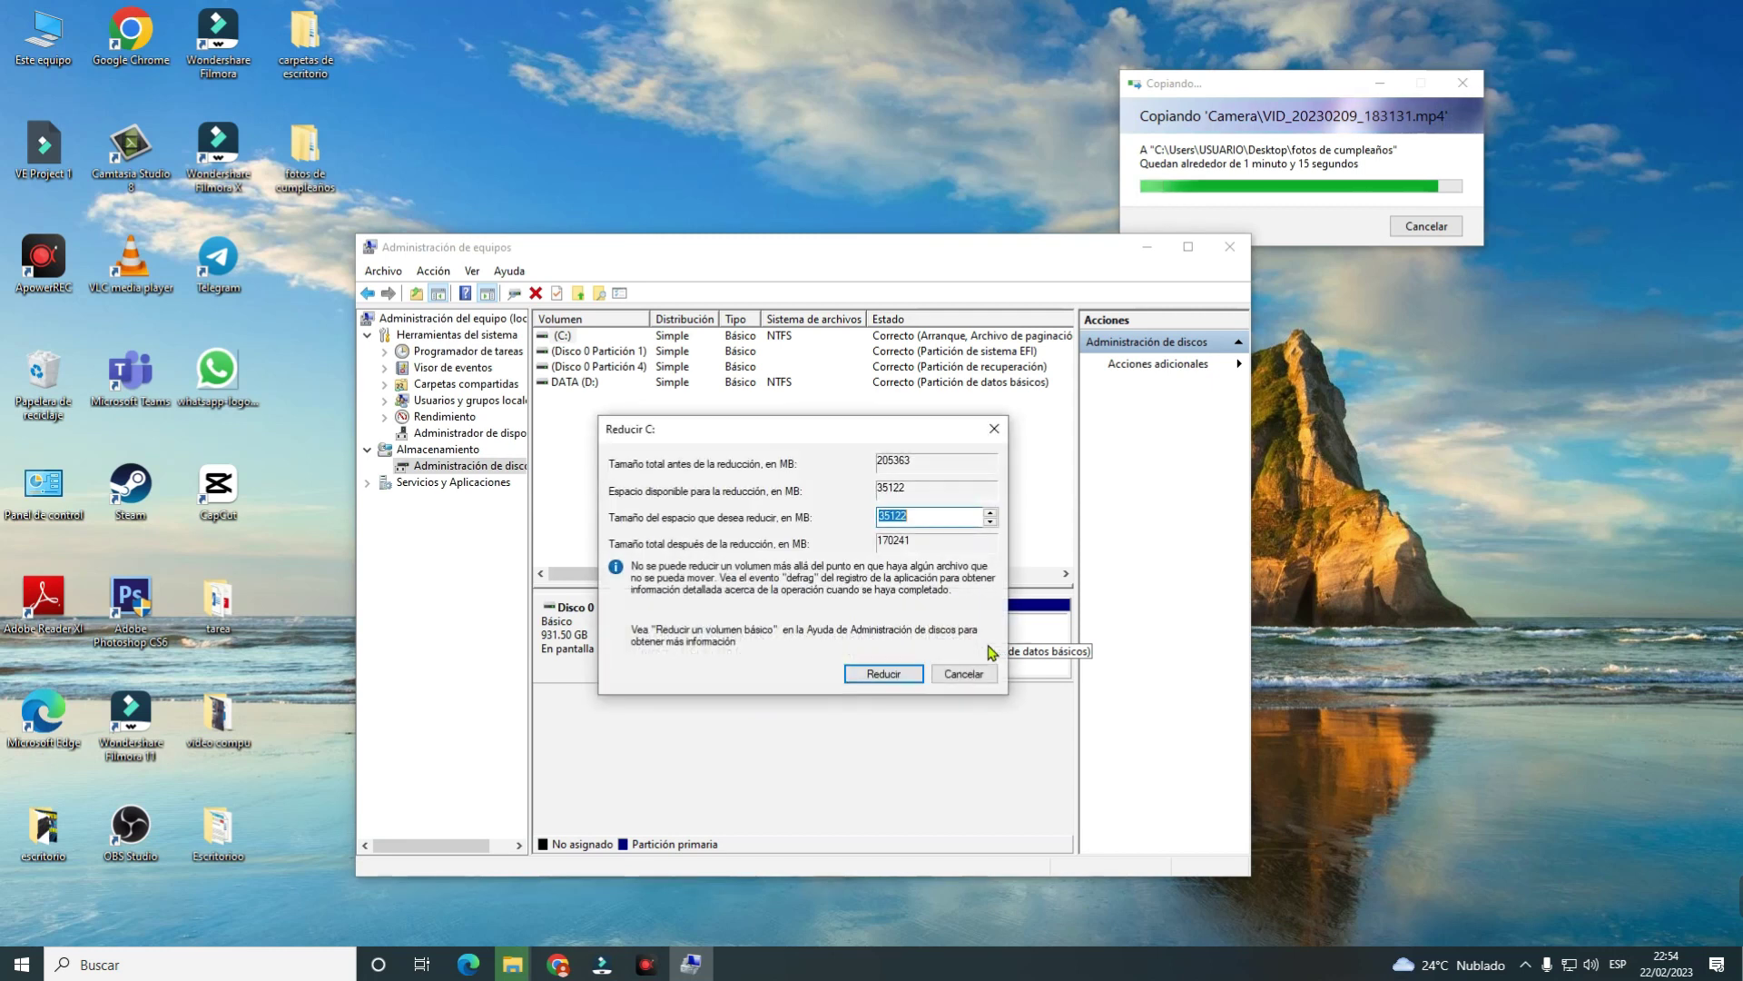
drag(861, 431, 385, 401)
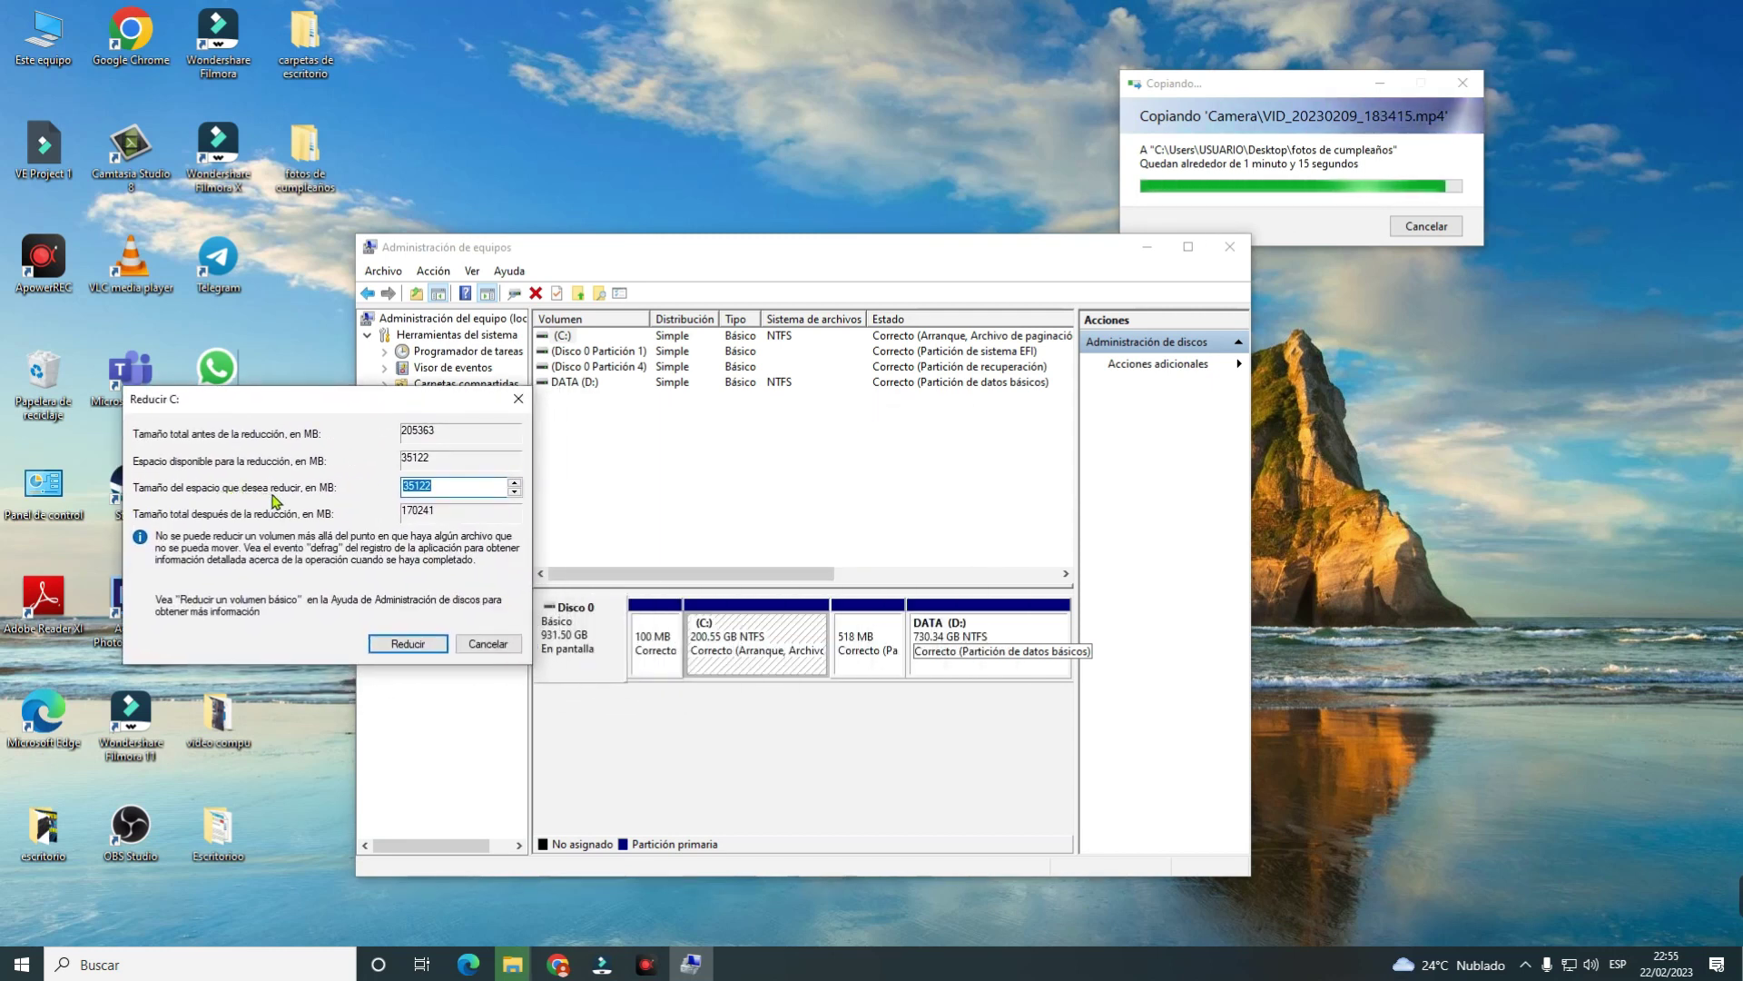
click(412, 490)
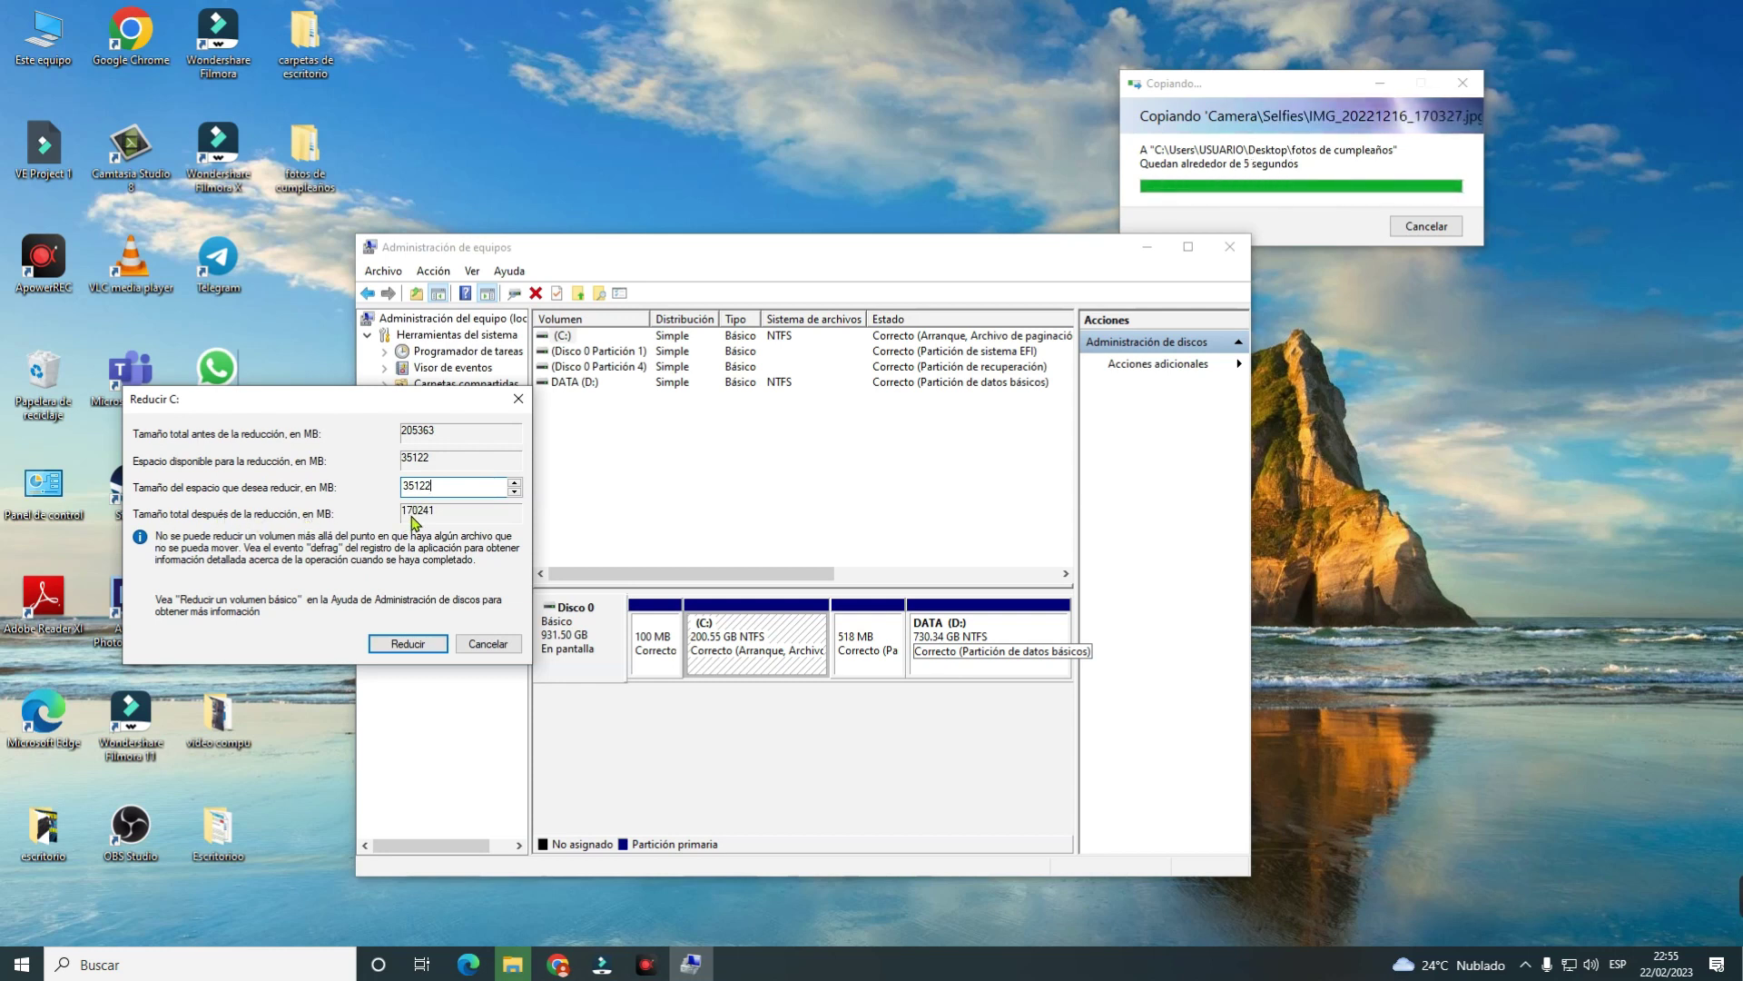
drag(443, 486, 380, 489)
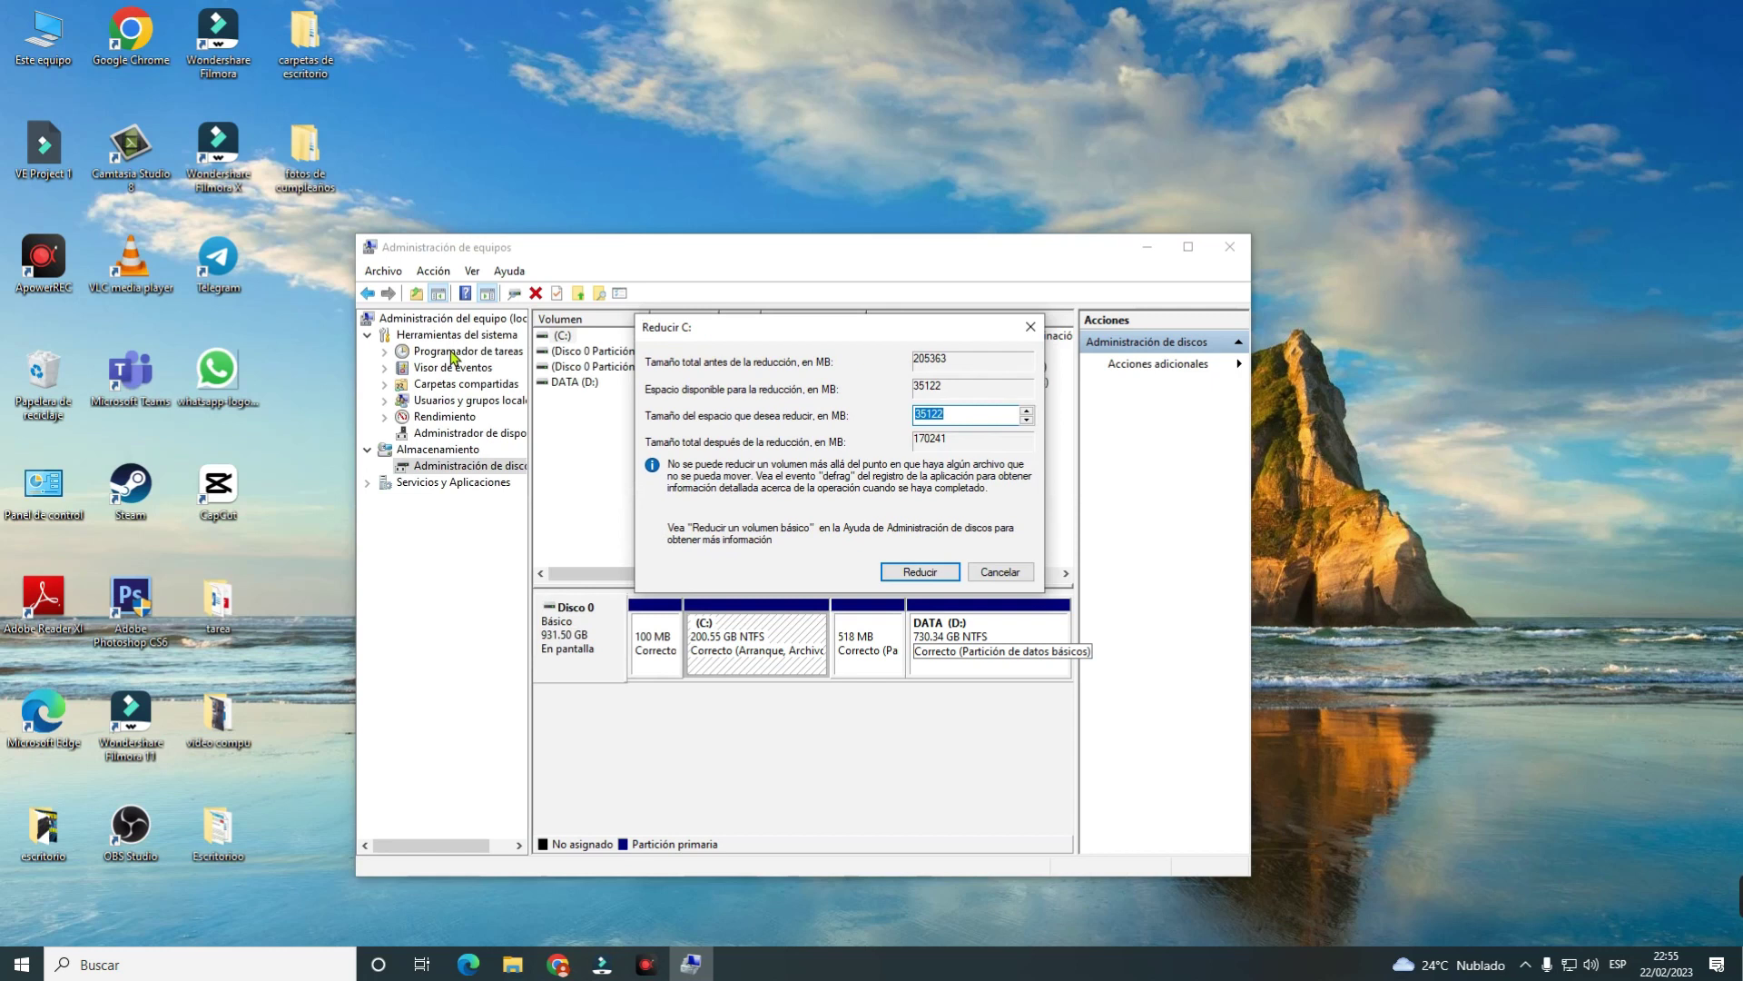
- Switch to the File Explorer window showing Este equipo and examine the available space on Disco local (C:)
mouse_move(512, 963)
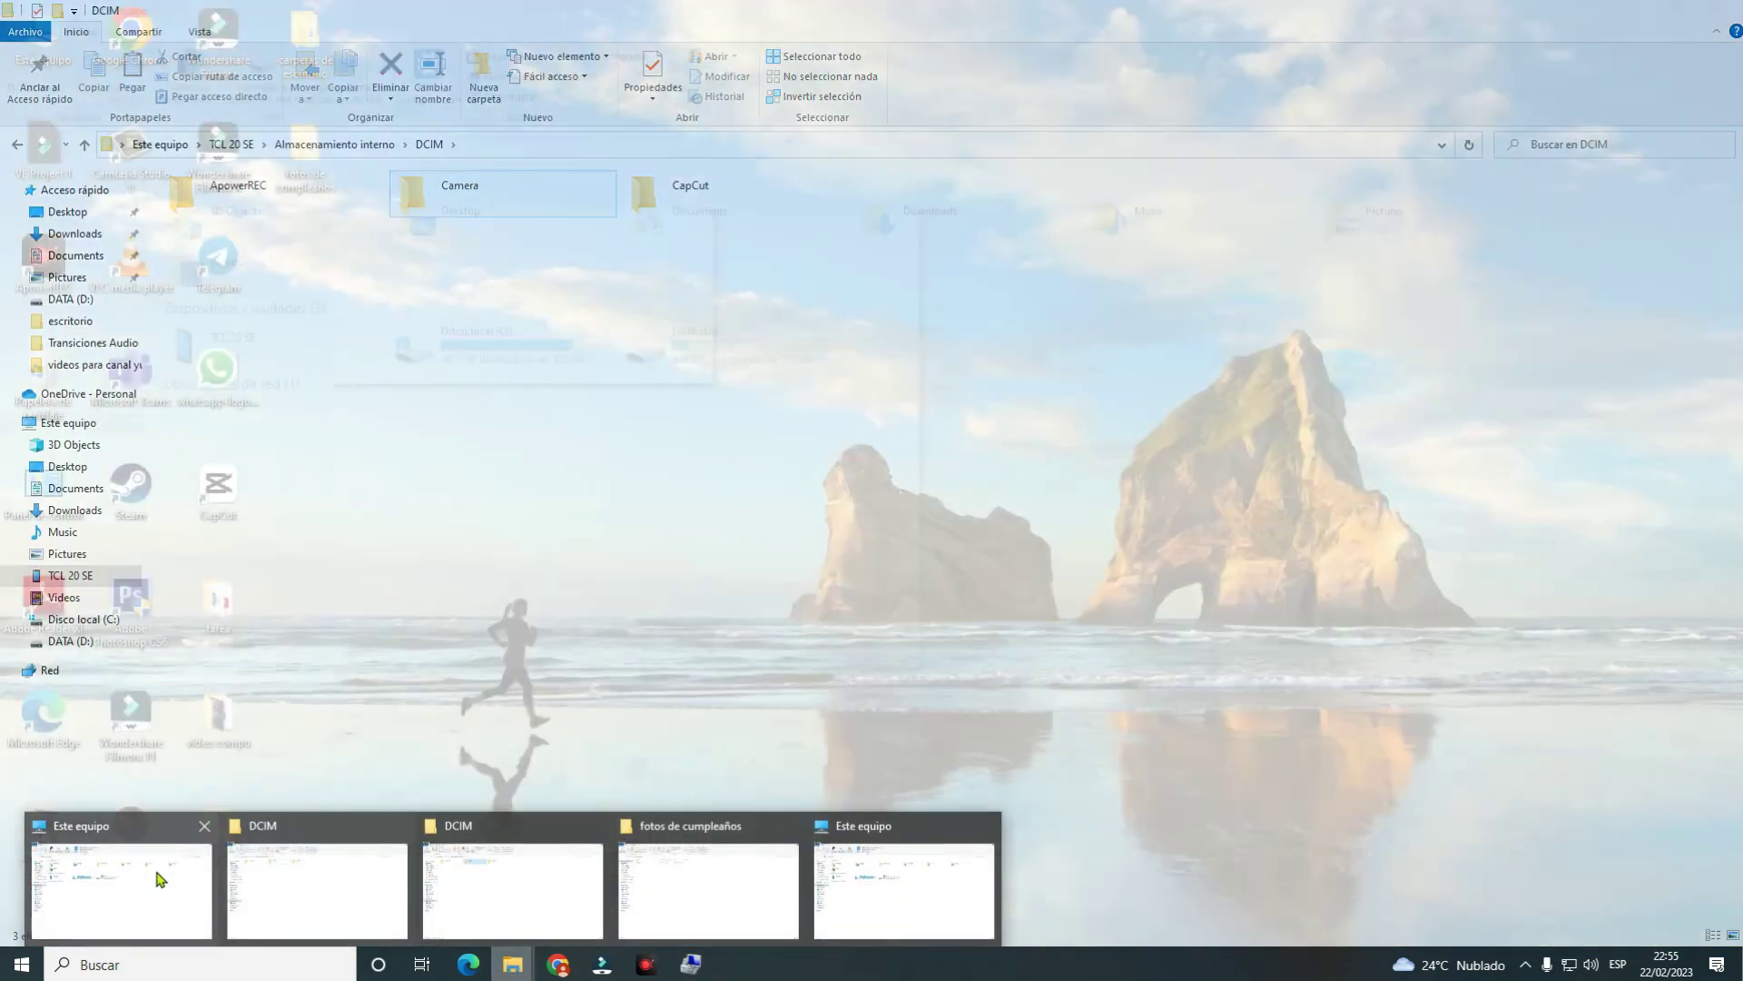
click(158, 878)
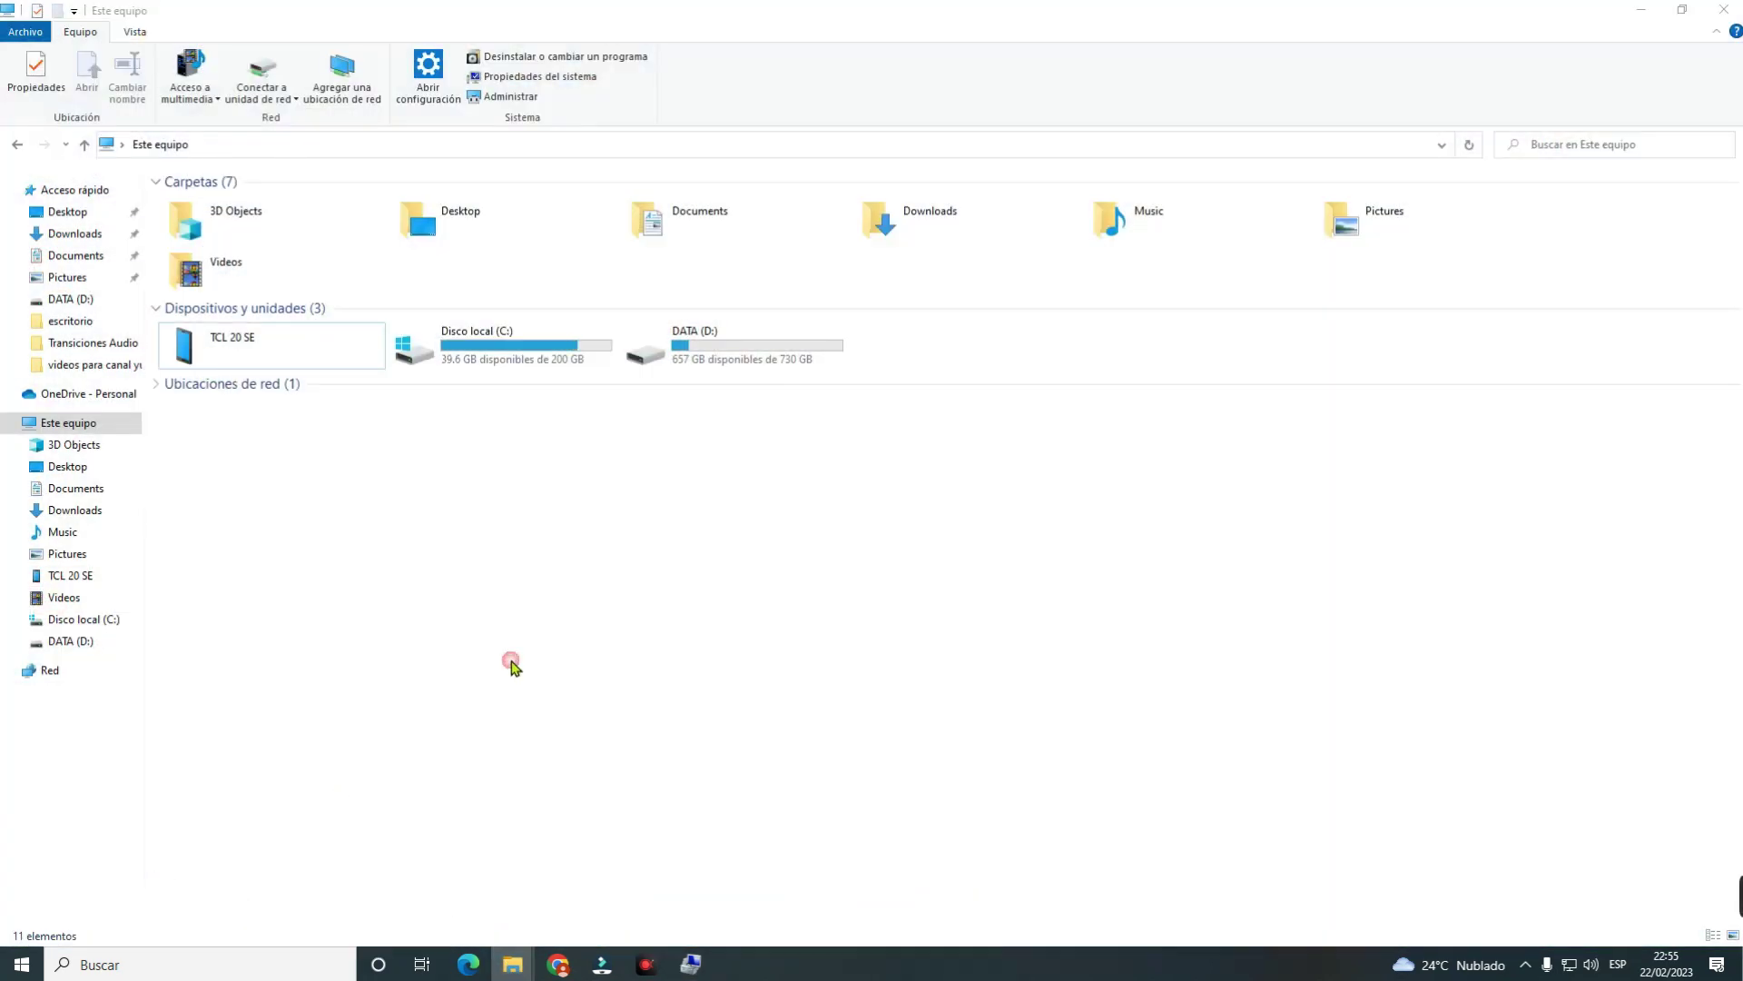
mouse_move(529, 359)
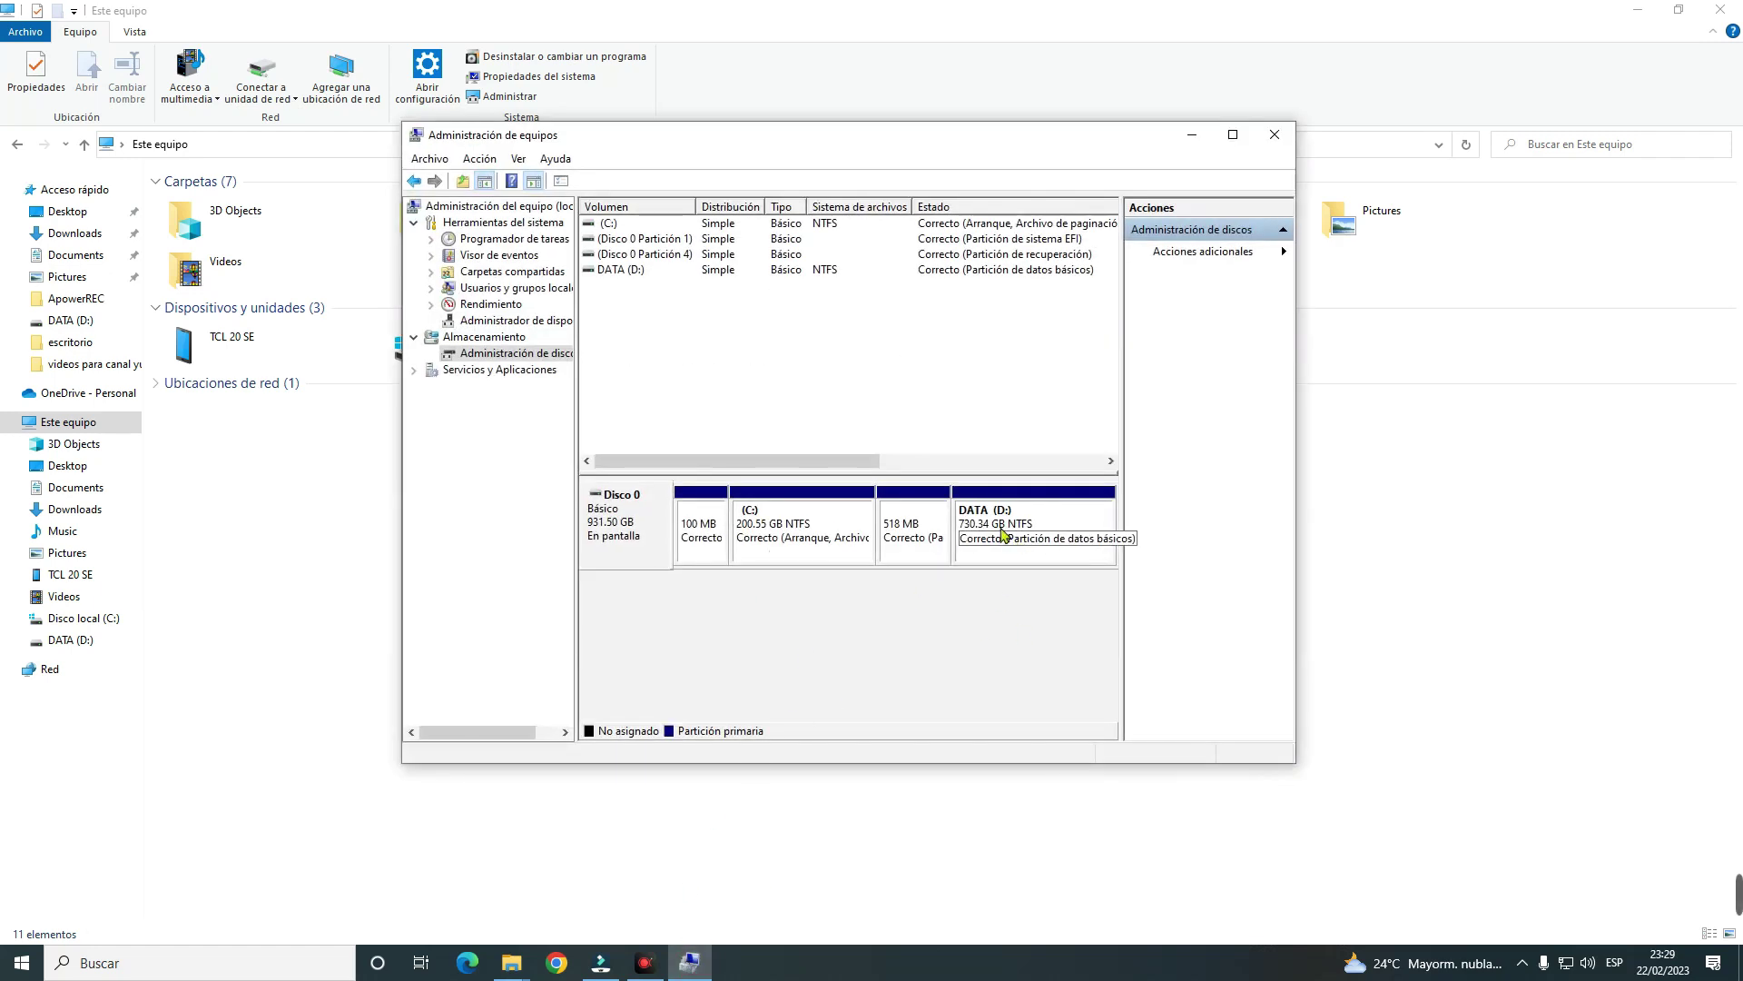
- Enter 100000 MB as the amount to shrink the DATA (D:) volume, move the dialog aside, and cancel without applying it
right_click(1006, 529)
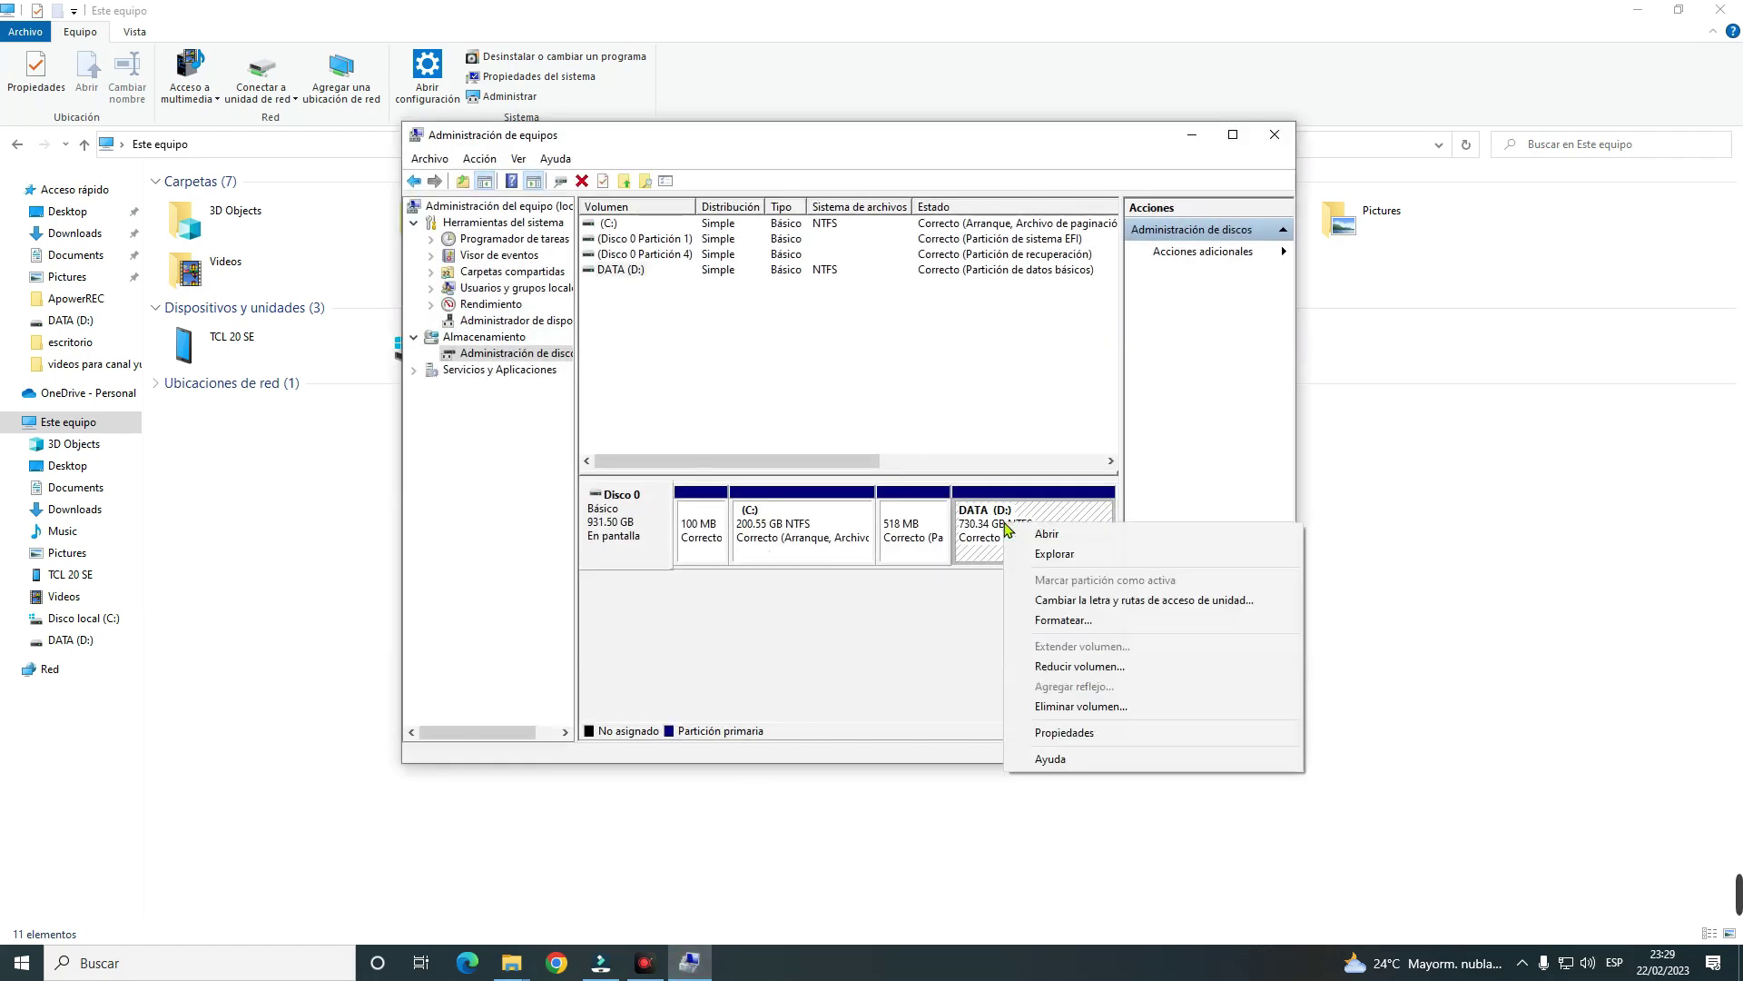
click(1081, 665)
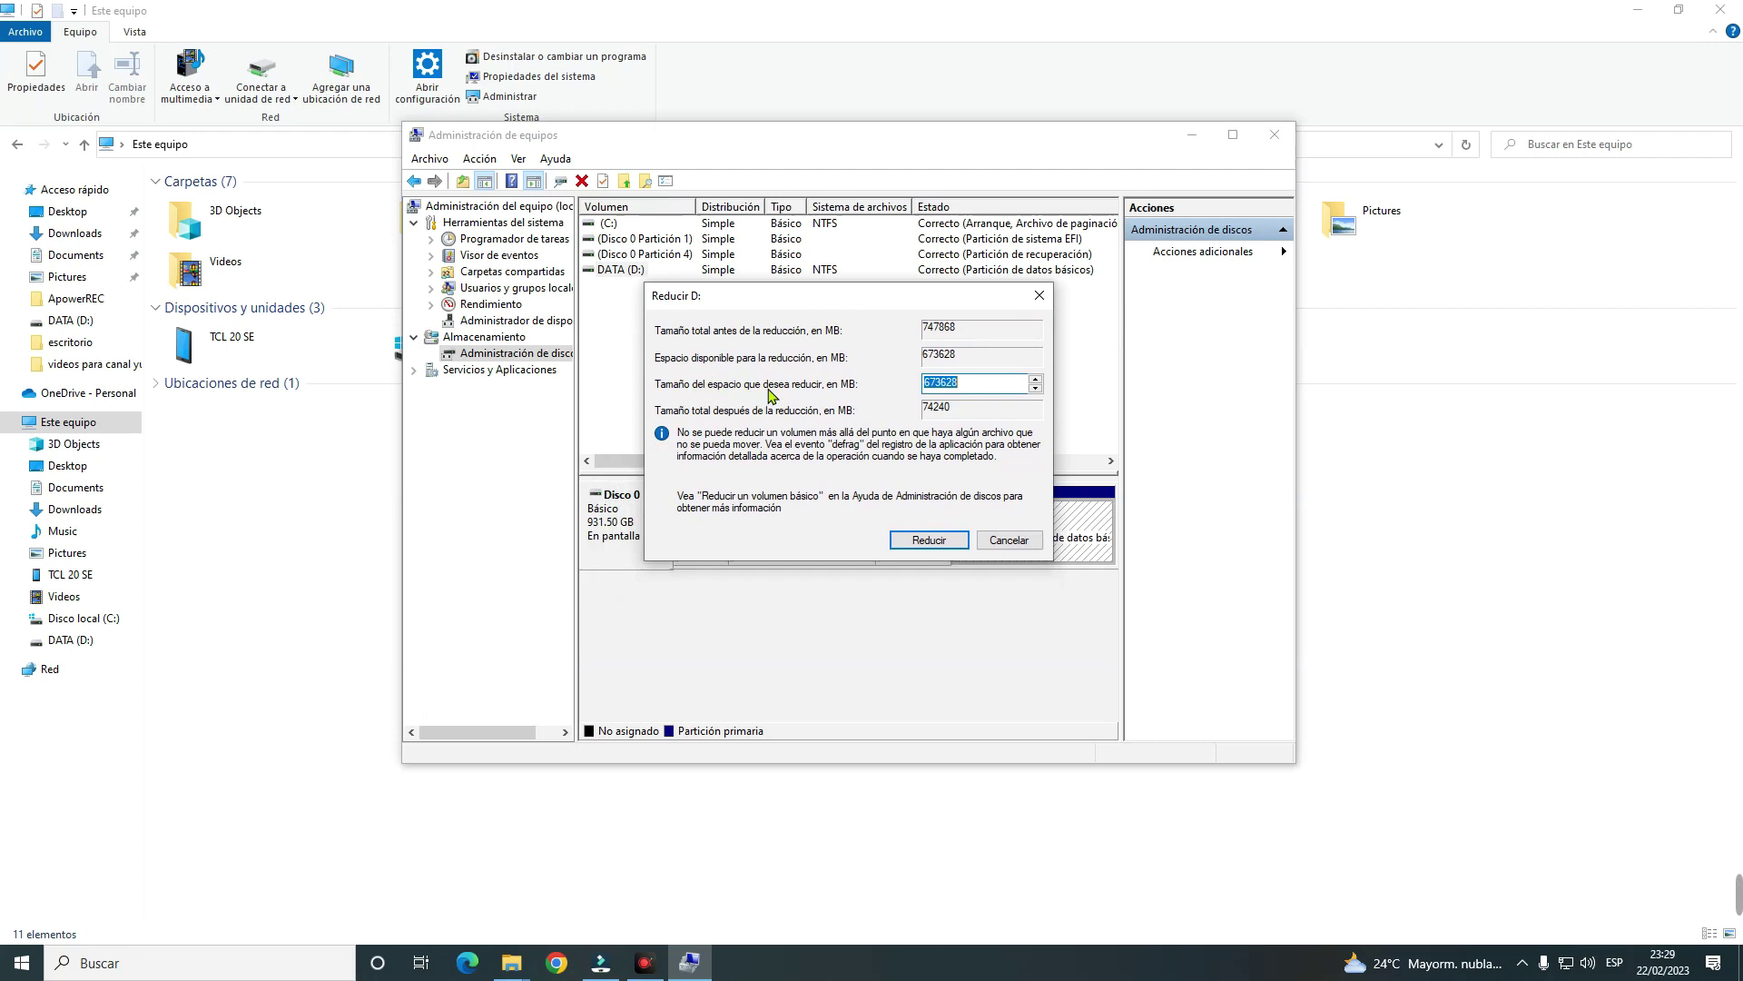
click(973, 382)
drag(976, 383, 921, 389)
text(100000)
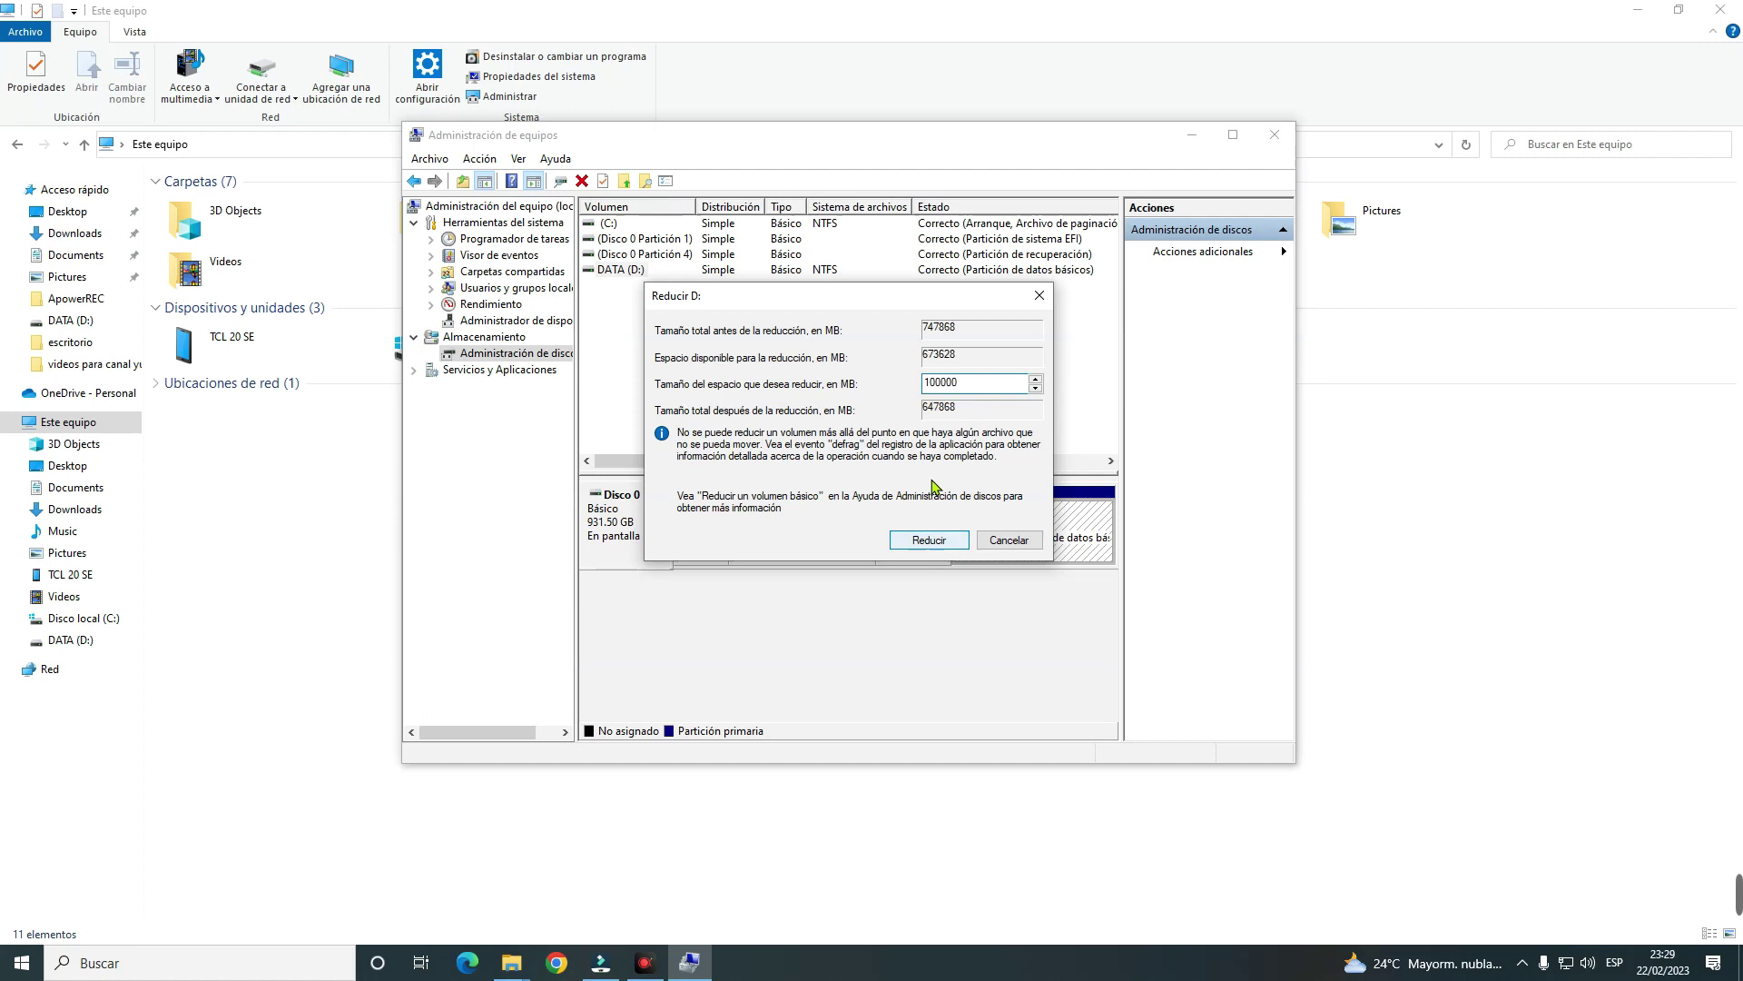
drag(965, 305, 695, 335)
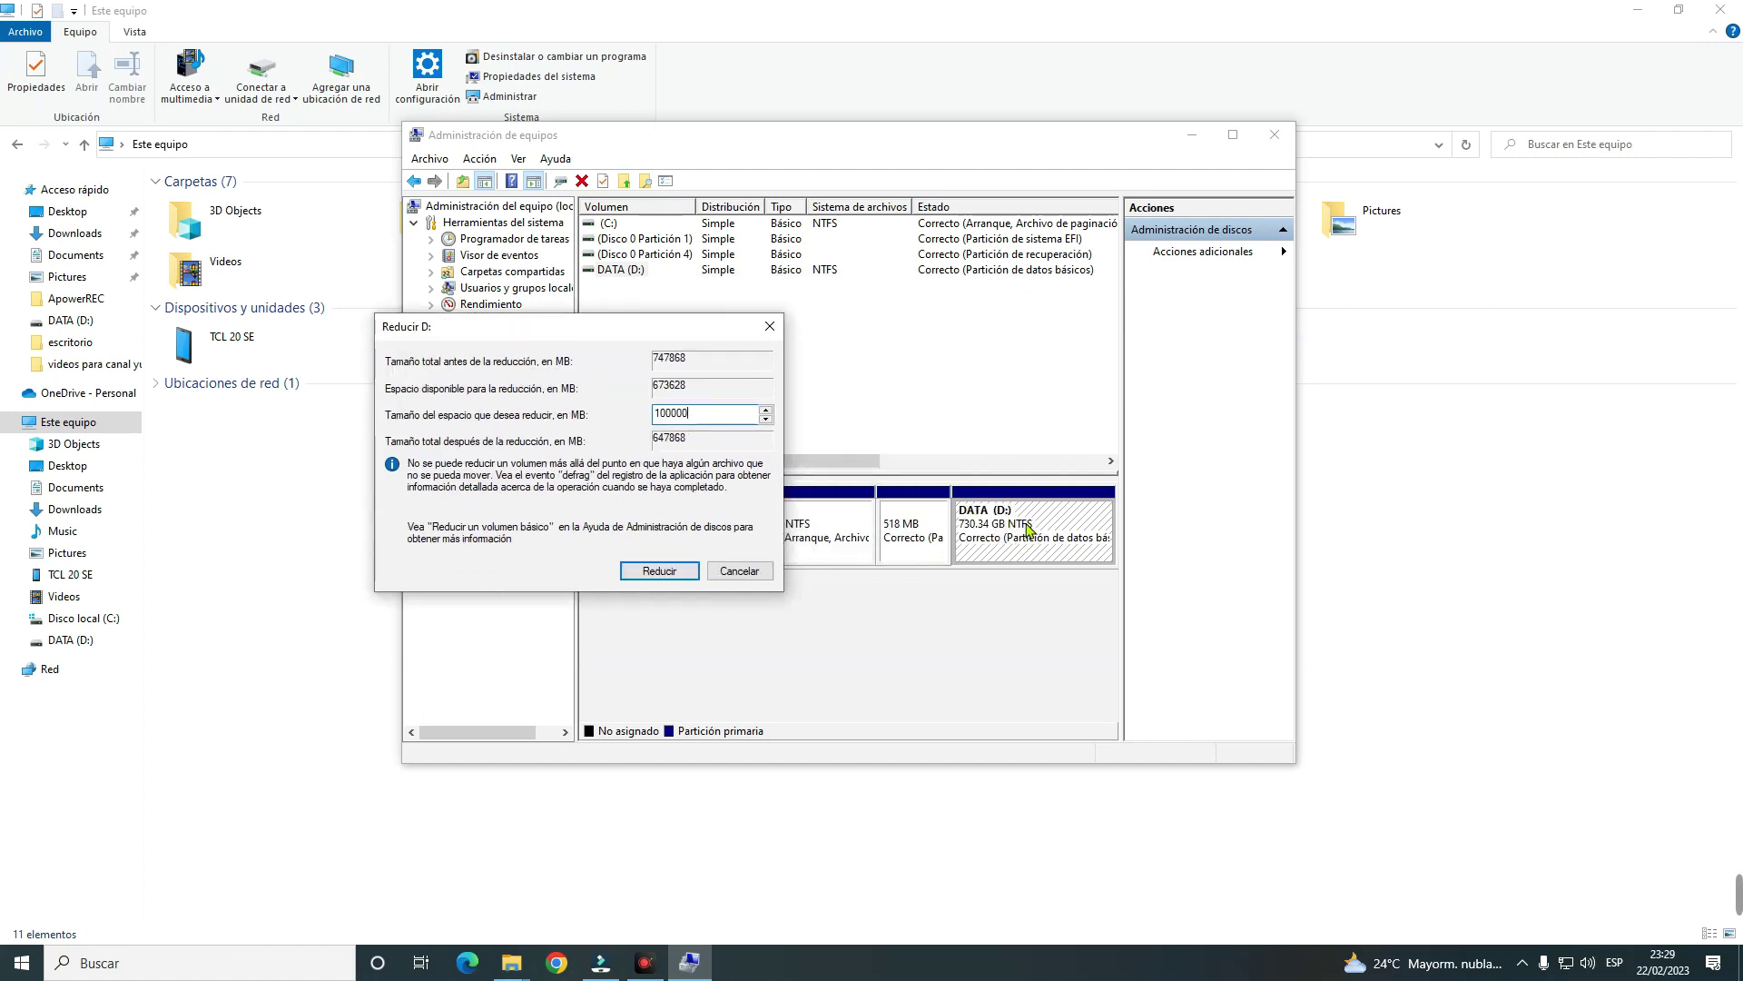
click(754, 570)
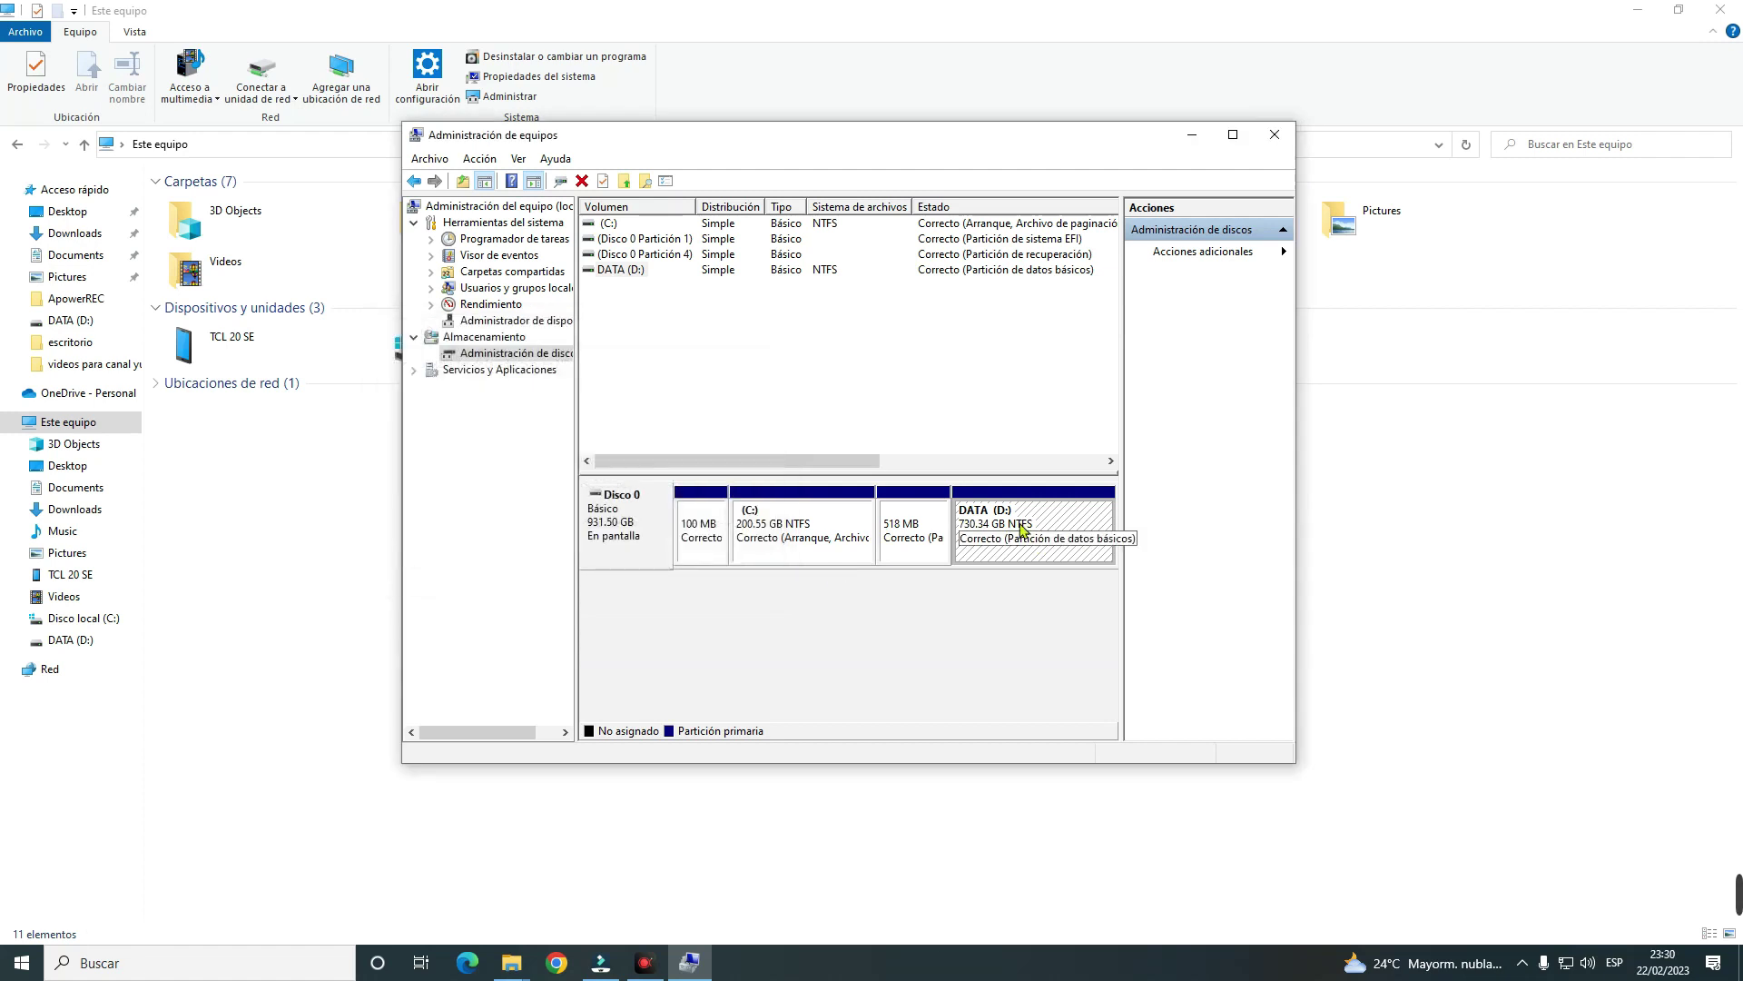
- Review the volume options for the DATA (D:) partition, dismiss them, and close Computer Management
right_click(1002, 521)
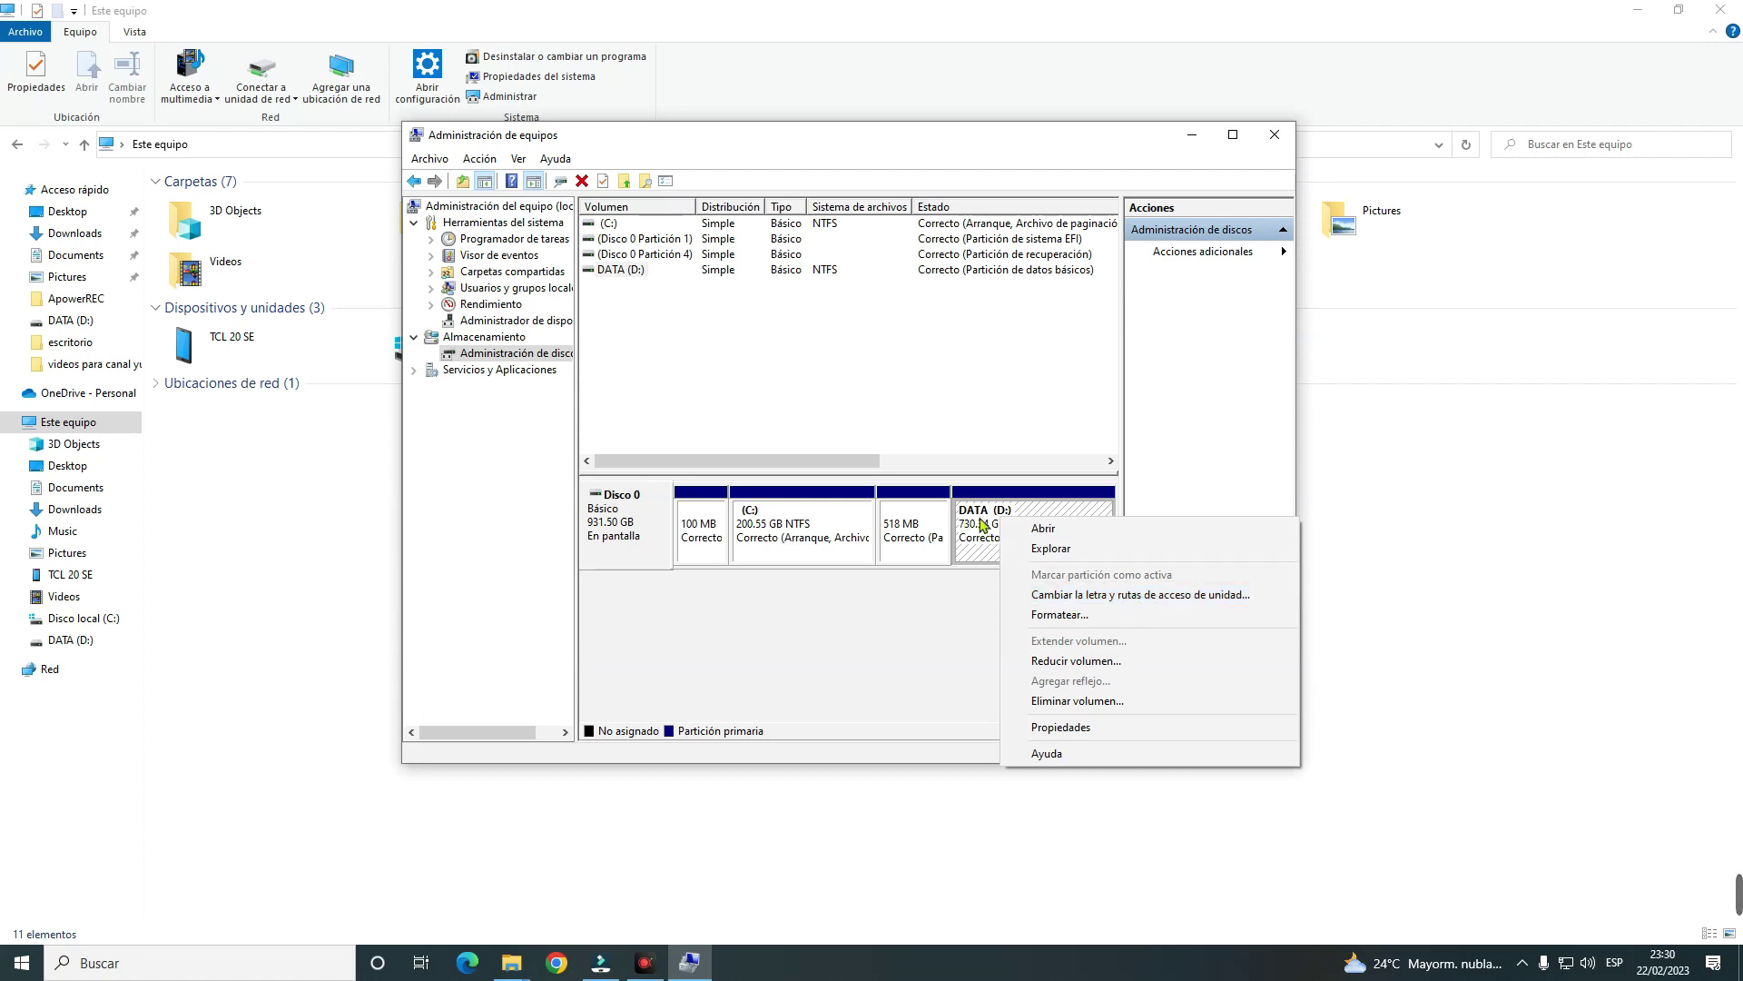
click(936, 642)
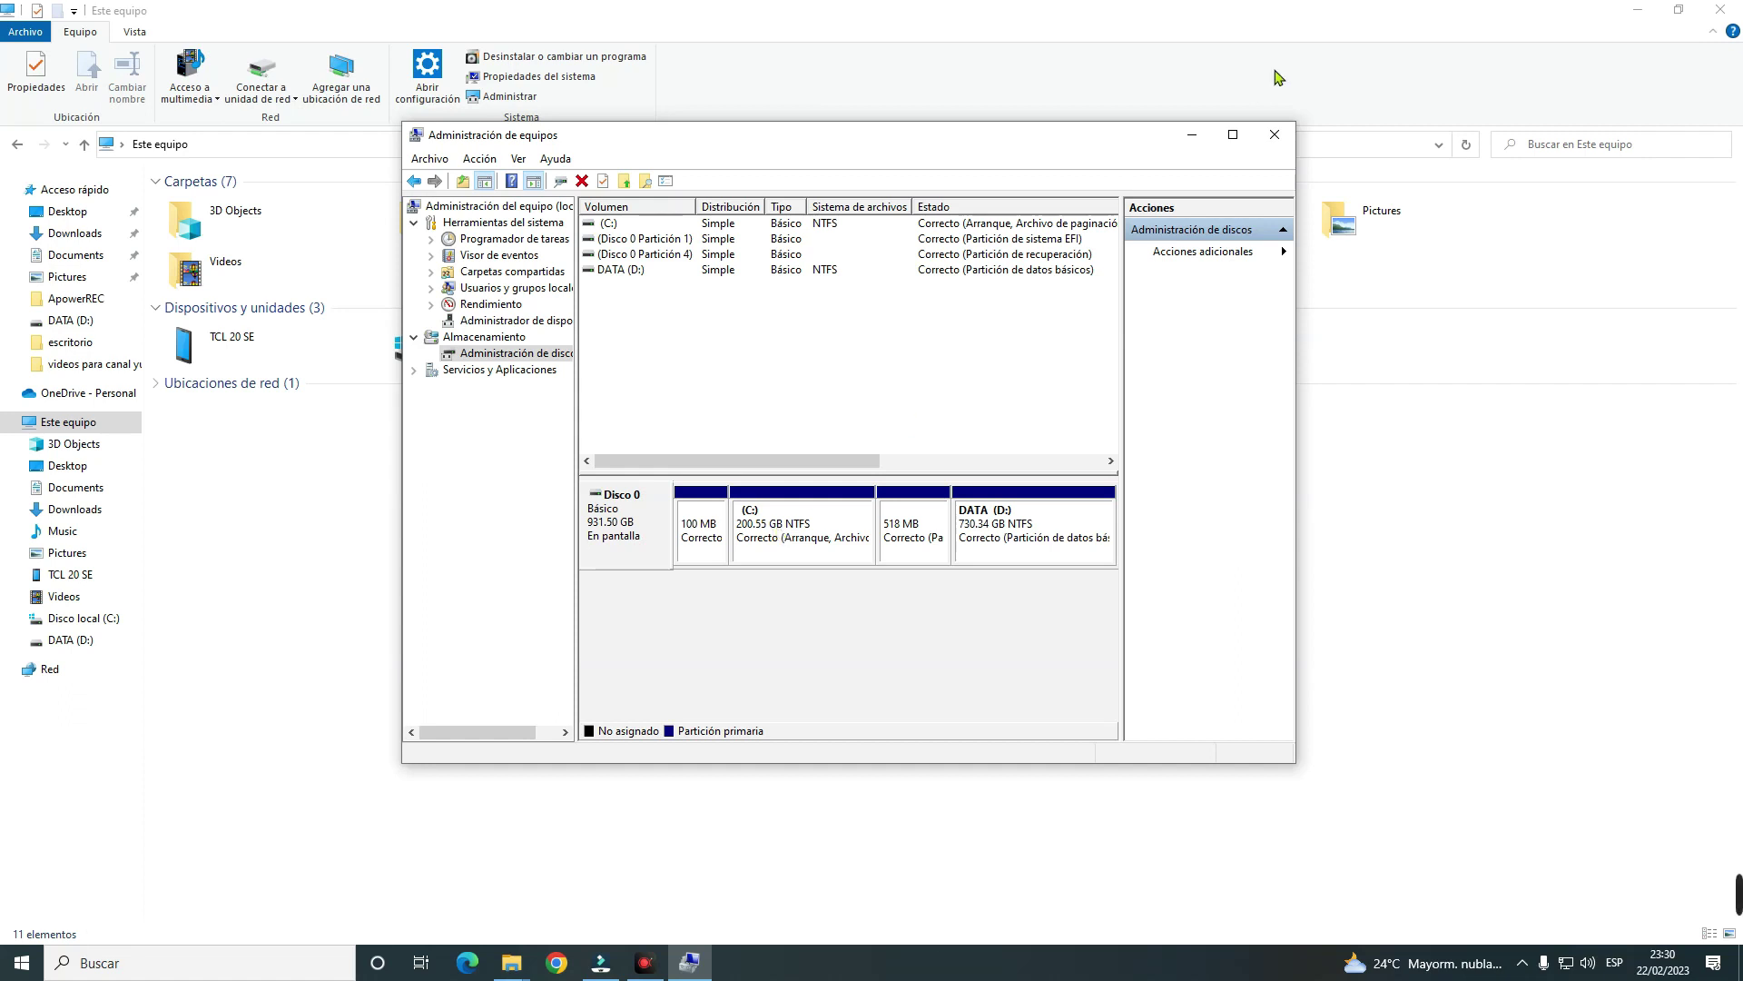
click(1275, 135)
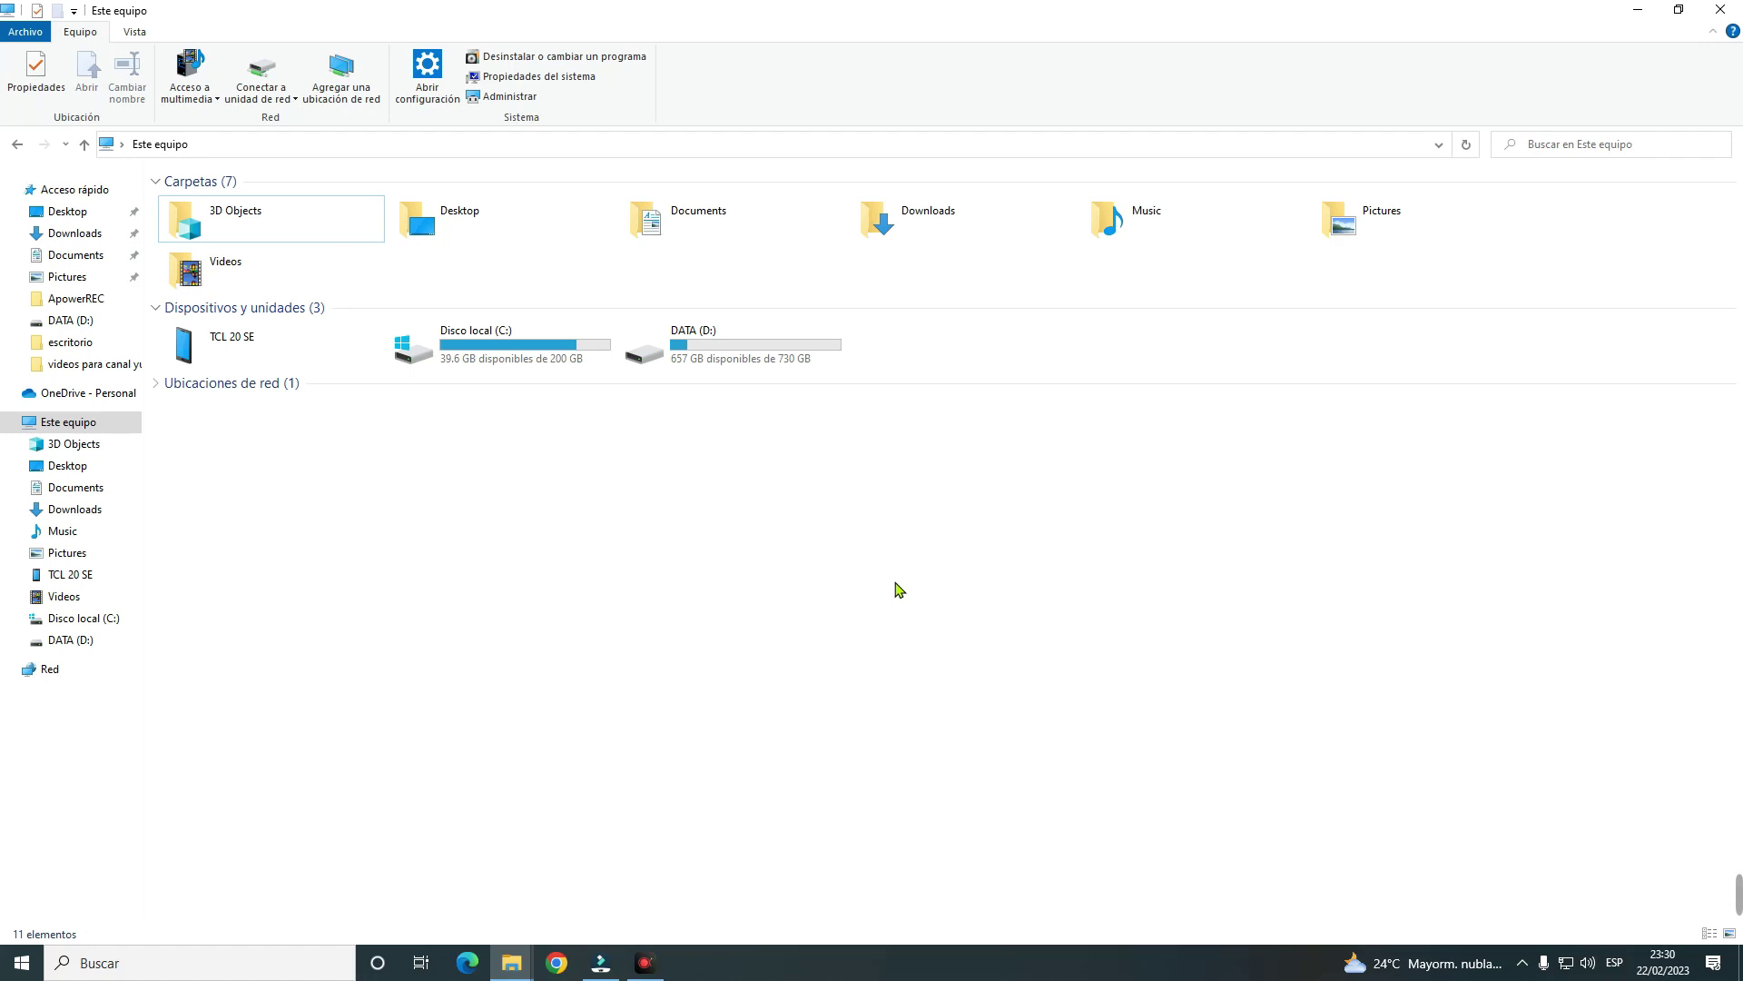
- Show the desktop and refresh it
key(super+d)
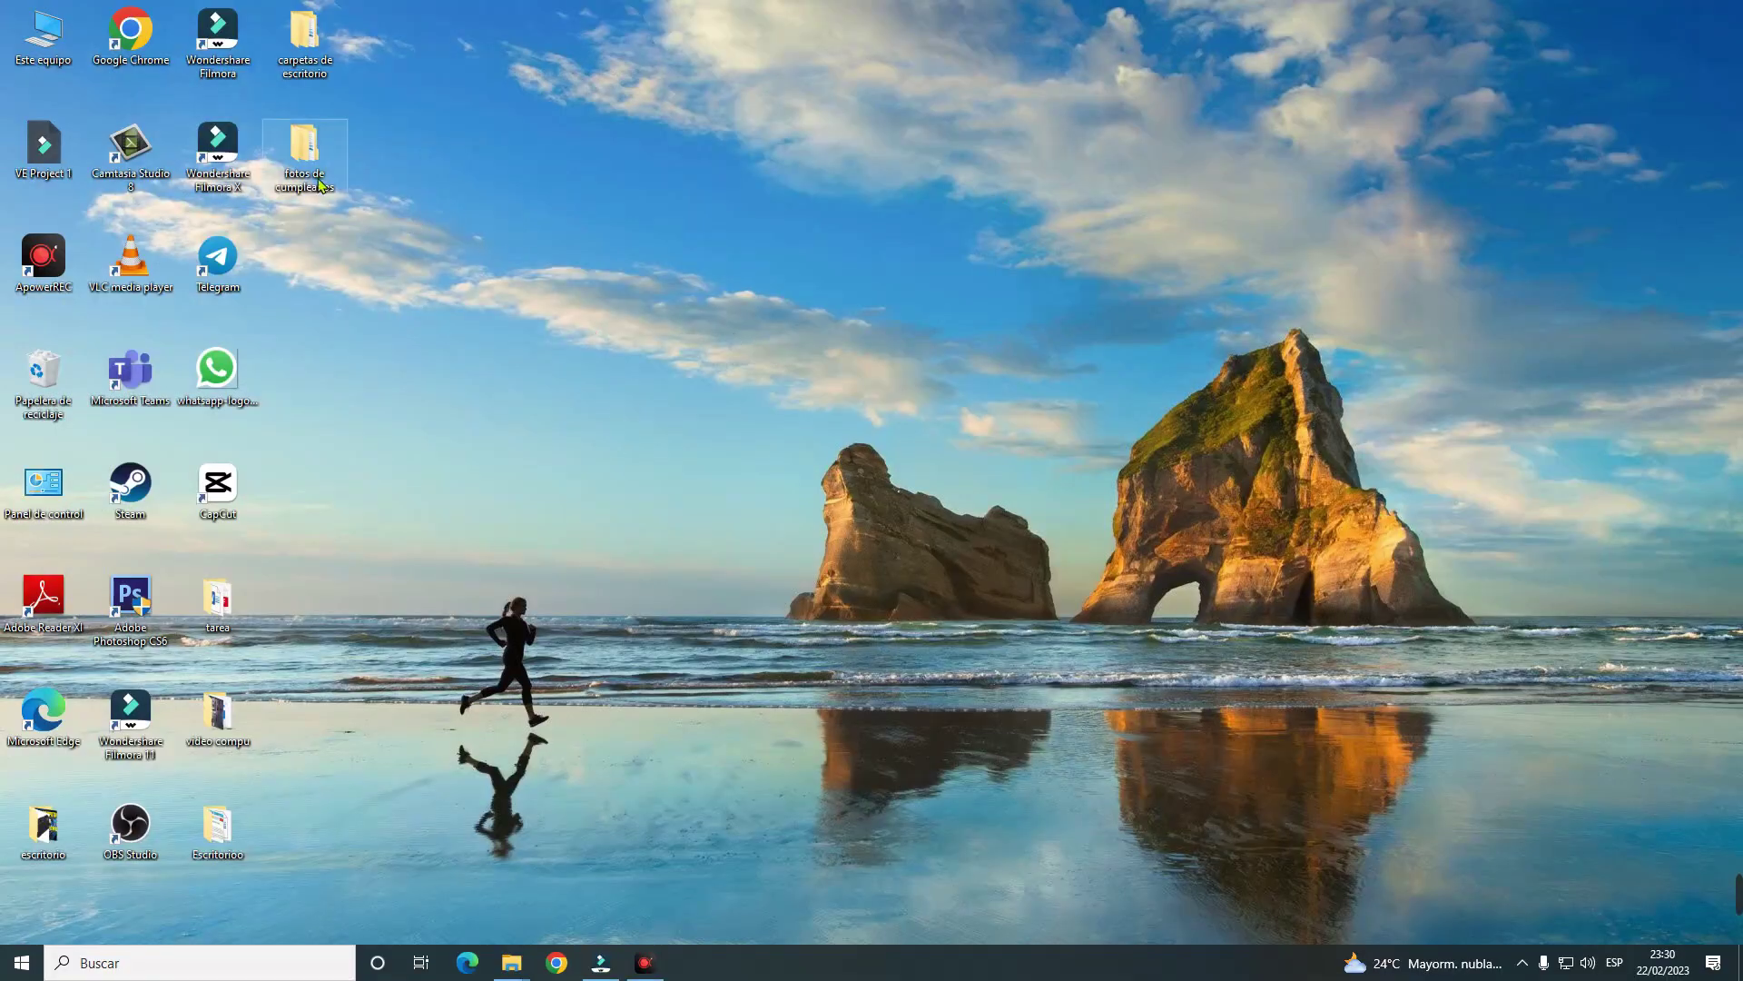
click(679, 425)
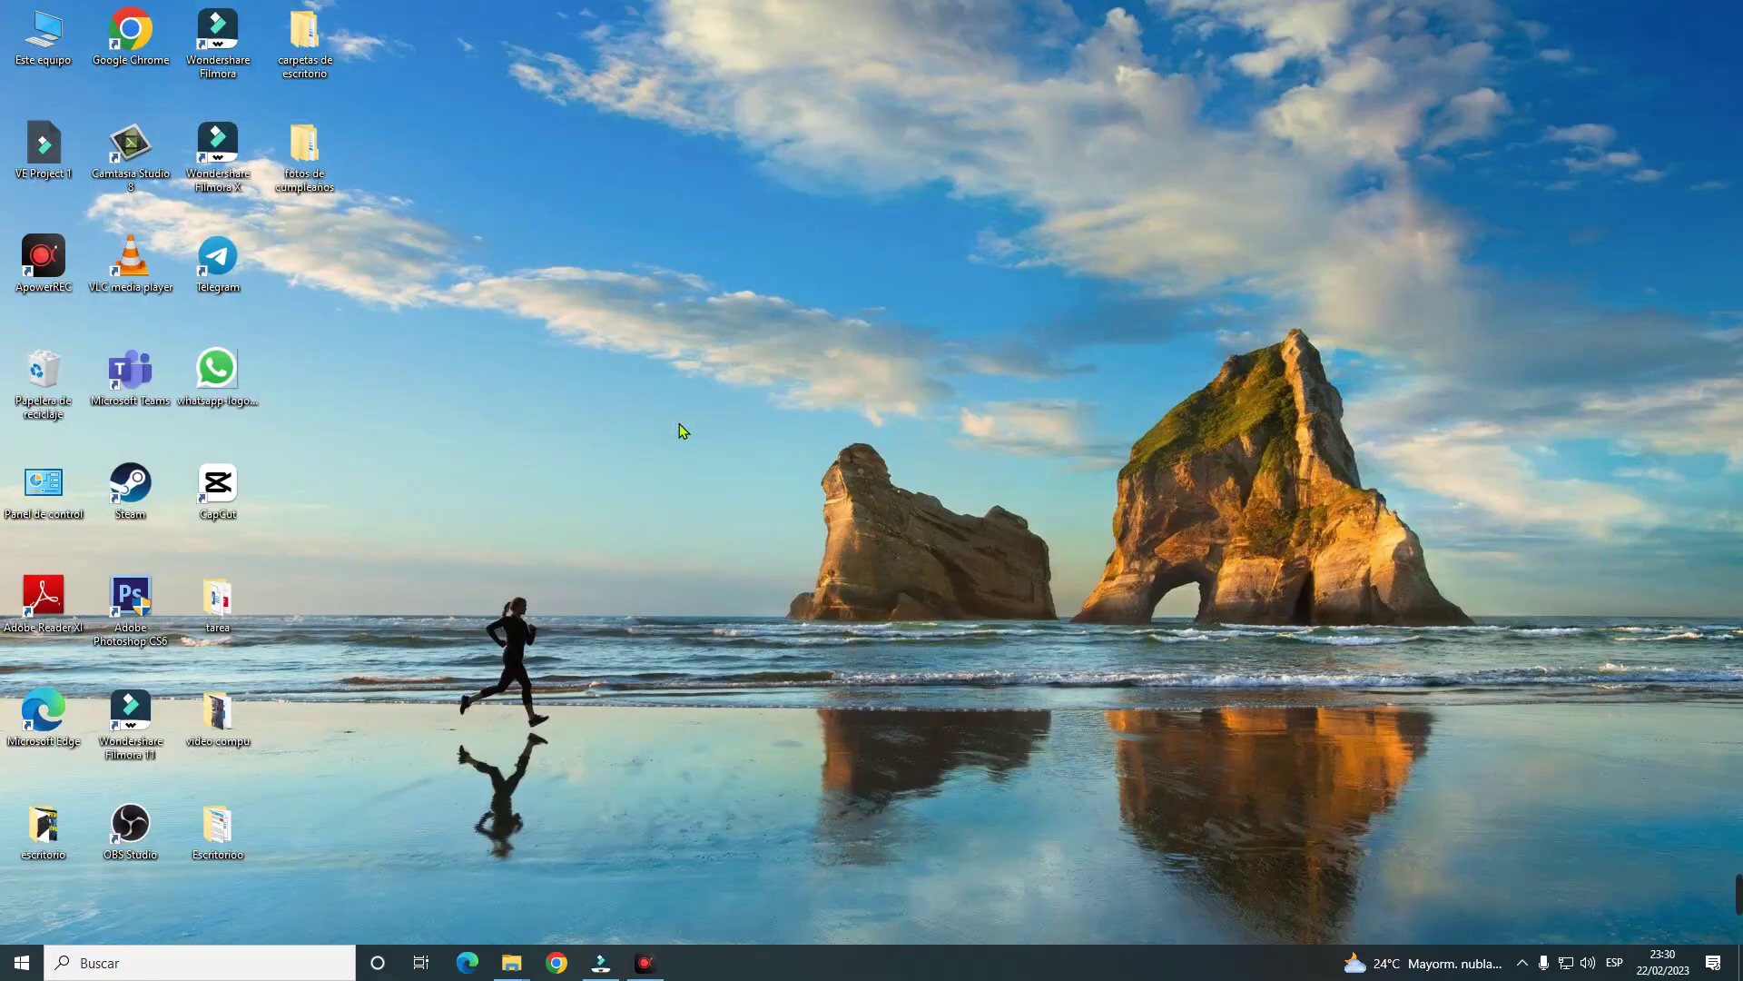
right_click(683, 430)
click(772, 475)
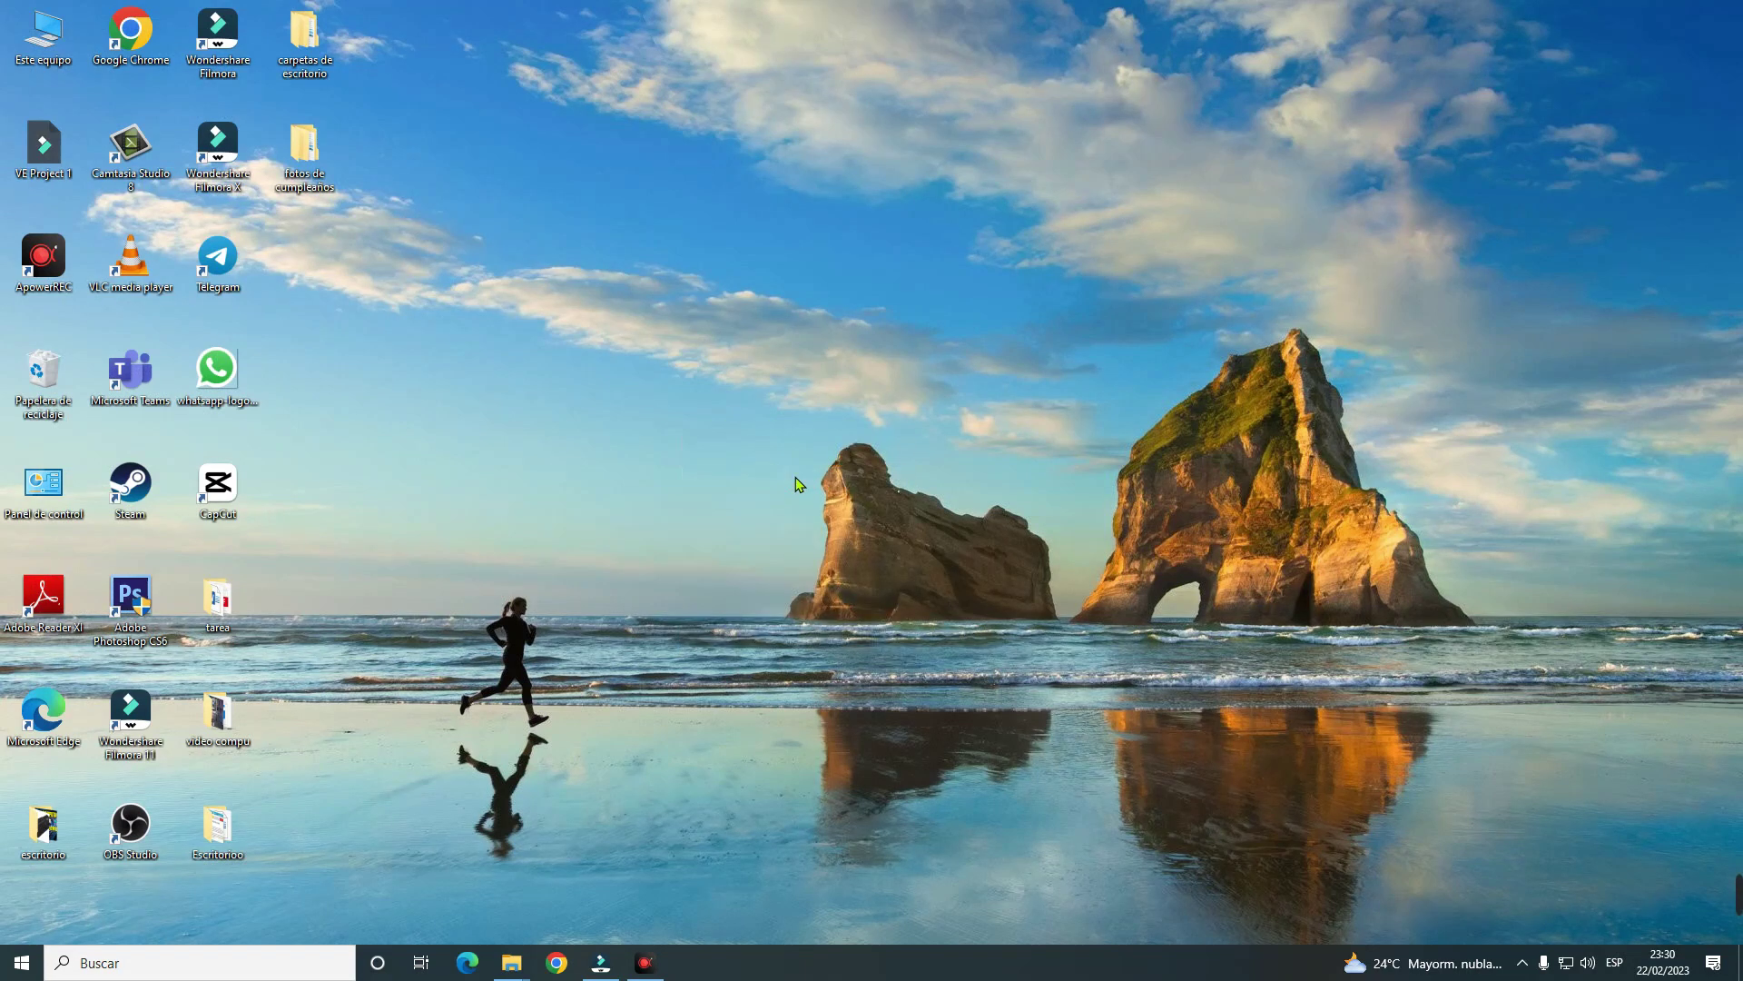